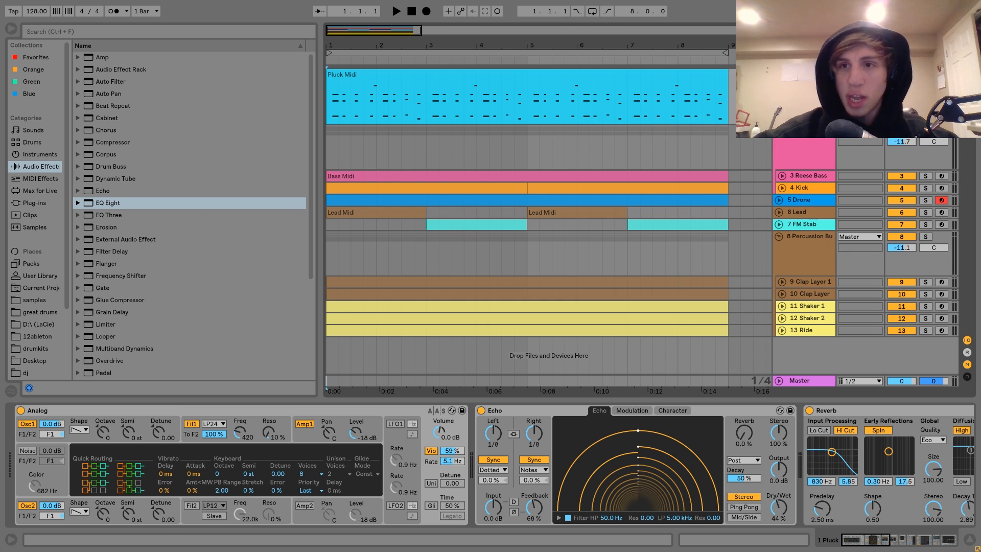
# - Play the arrangement, open the Pluck Midi clip in the note editor and select all its D#3 notes
pyautogui.press('space')
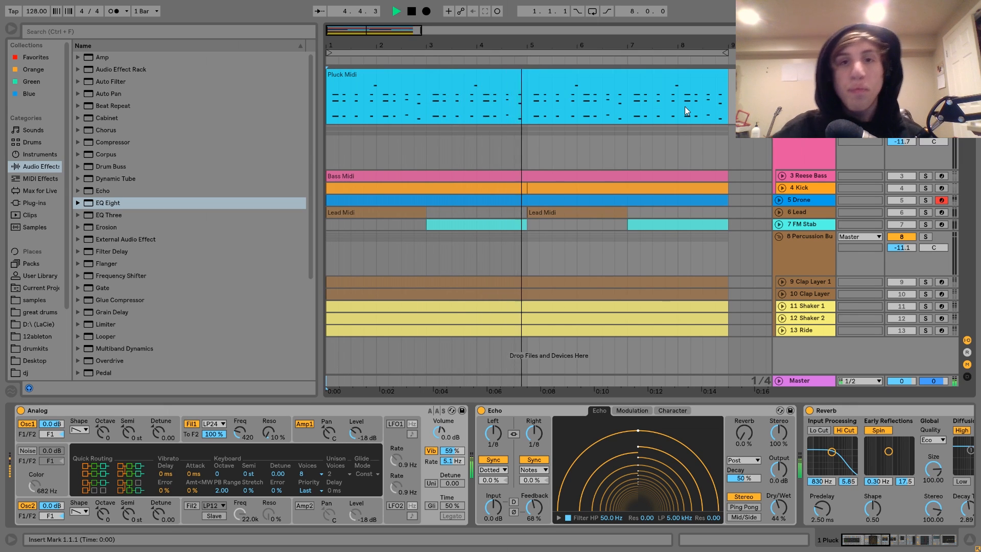
pyautogui.doubleClick(607, 77)
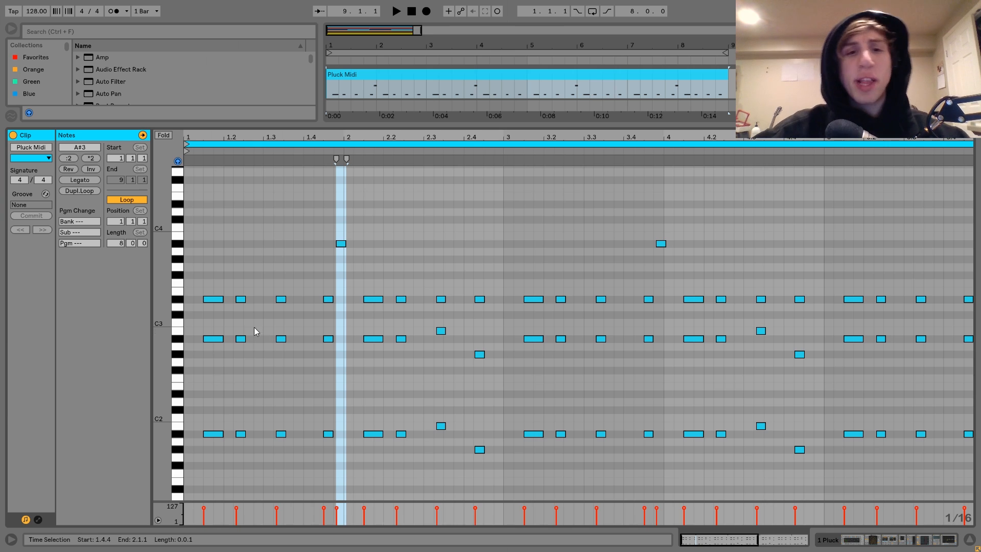
pyautogui.click(179, 301)
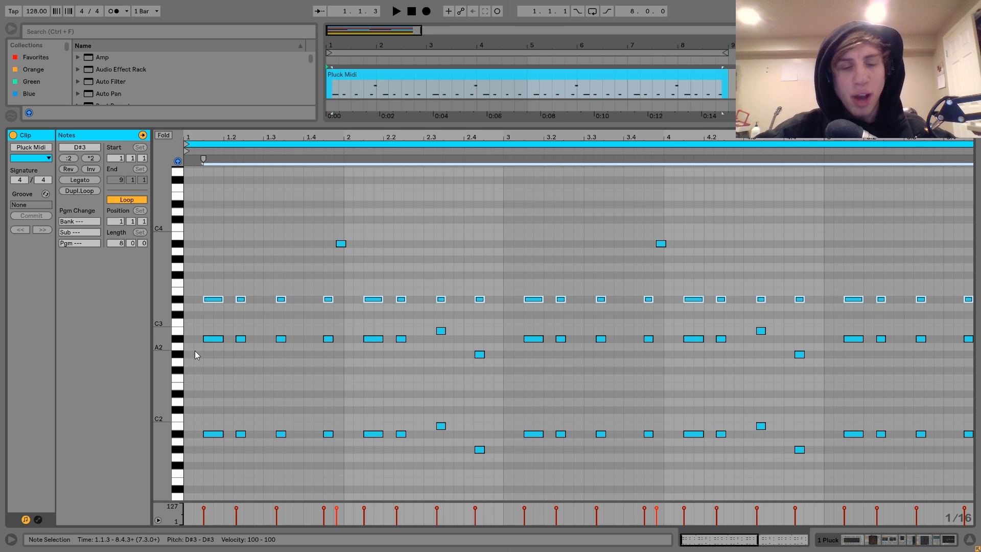
# - Examine the clip's middle voice and low octave by selecting their notes, including the A#2 to G#2 rows, and start playback
pyautogui.moveTo(214, 327); pyautogui.dragTo(422, 382)
pyautogui.click(441, 331)
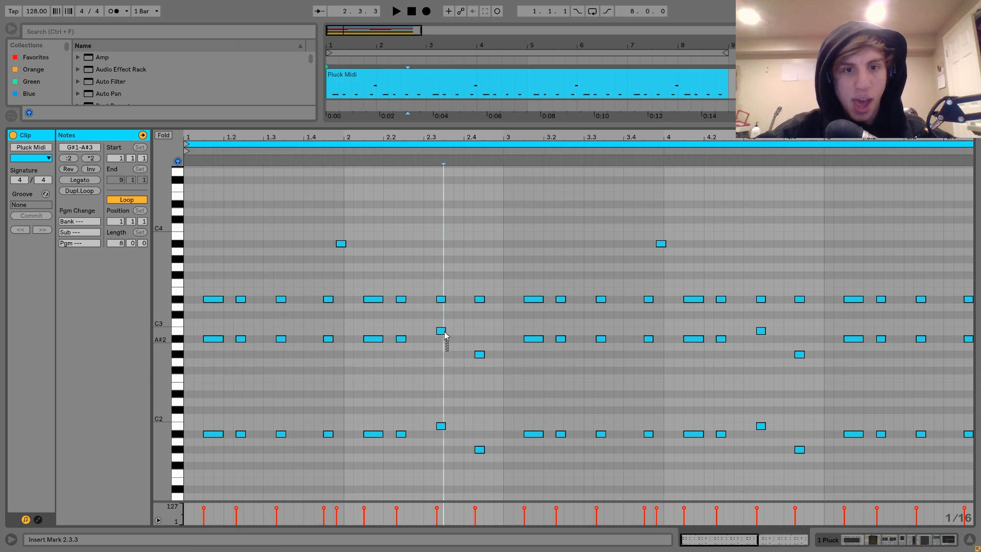
pyautogui.click(480, 354)
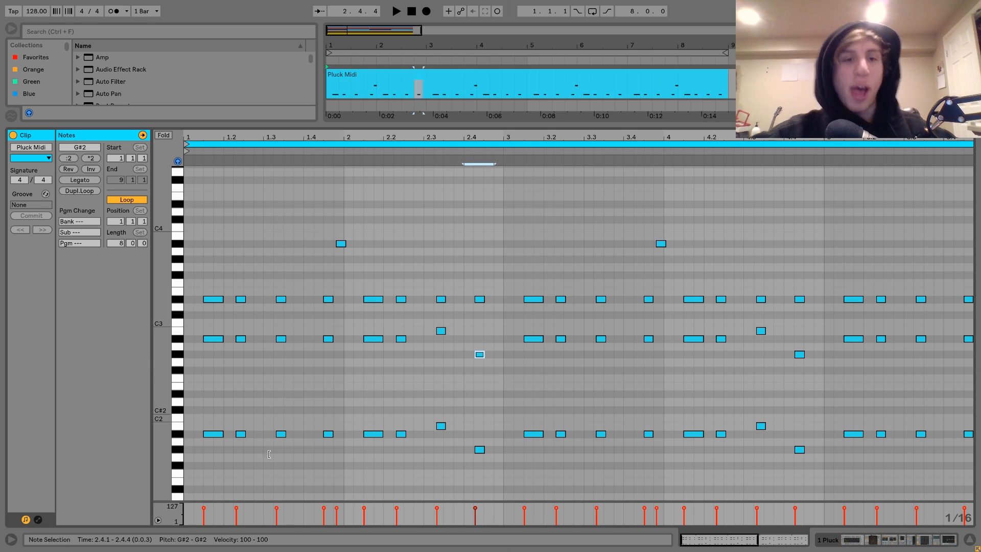
pyautogui.moveTo(202, 418); pyautogui.dragTo(964, 452)
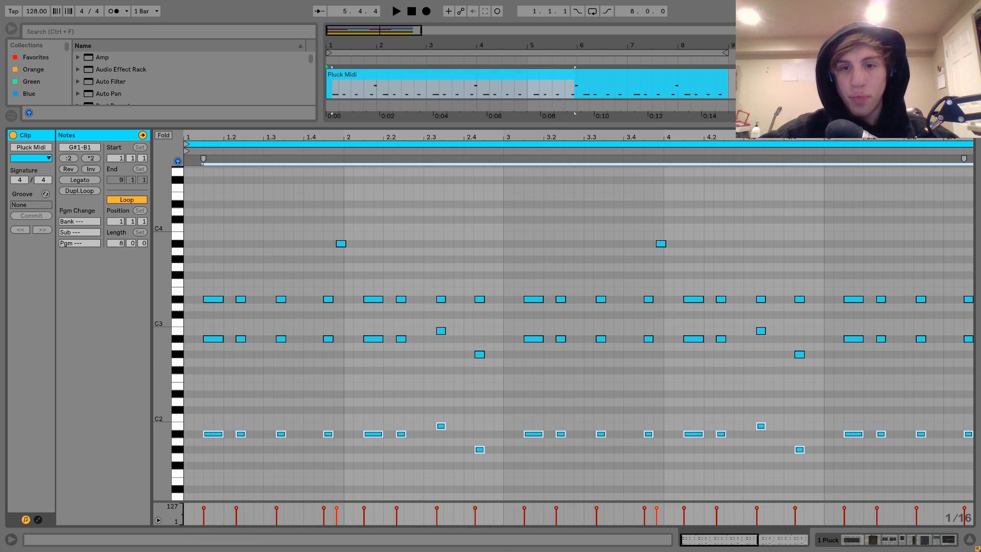
pyautogui.moveTo(177, 338); pyautogui.dragTo(178, 354)
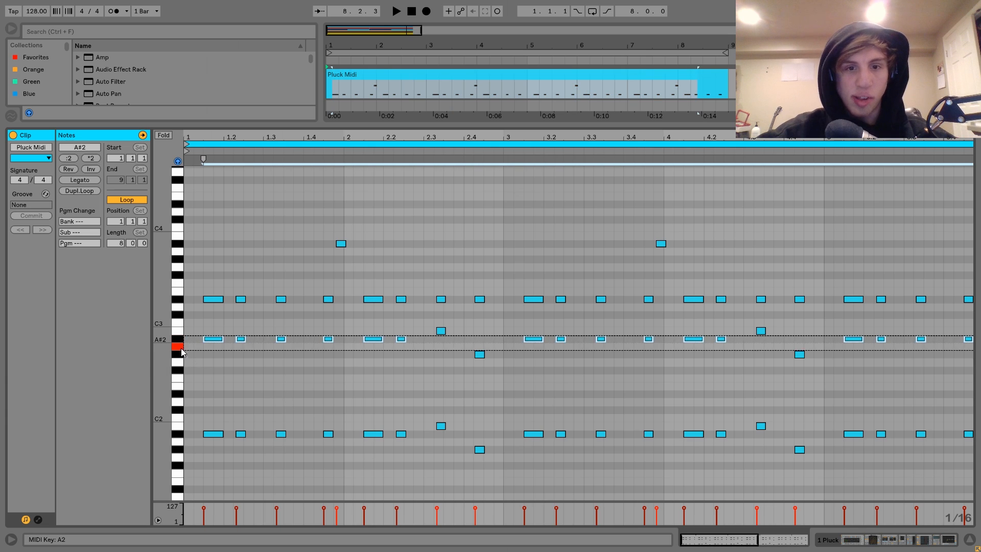
pyautogui.press('space')
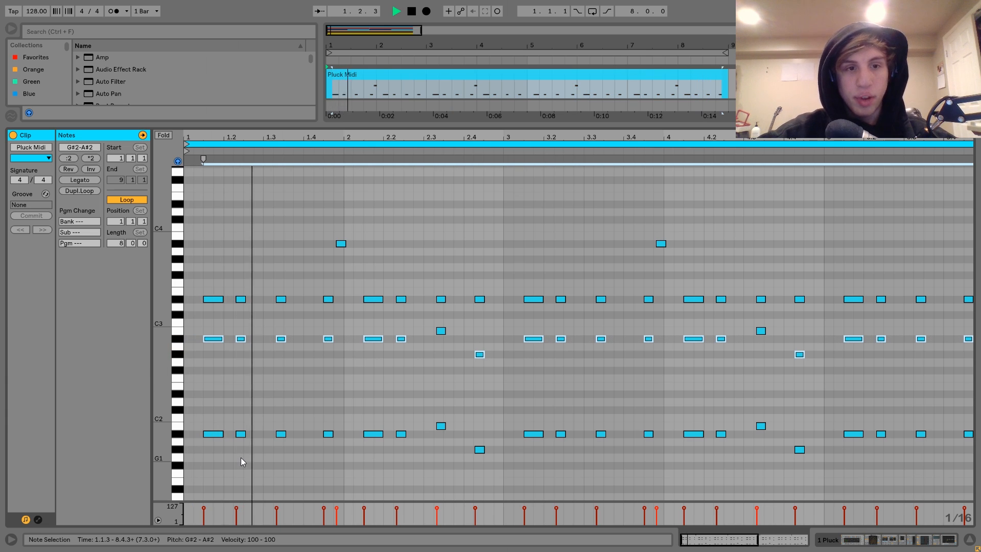
# - Audition the pluck with the low-octave G#1 to B1 notes deactivated and reactivated
pyautogui.moveTo(212, 412); pyautogui.dragTo(968, 488)
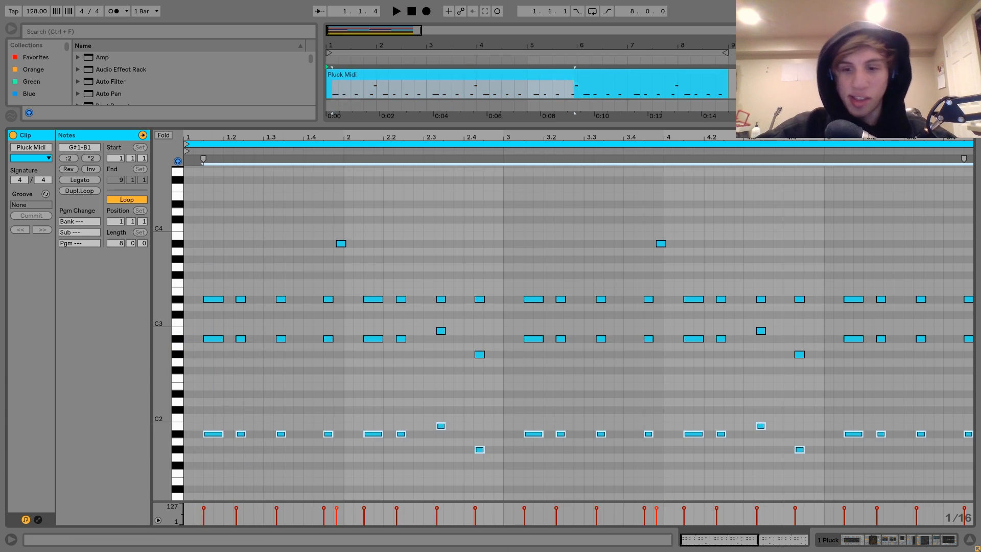
pyautogui.press('space')
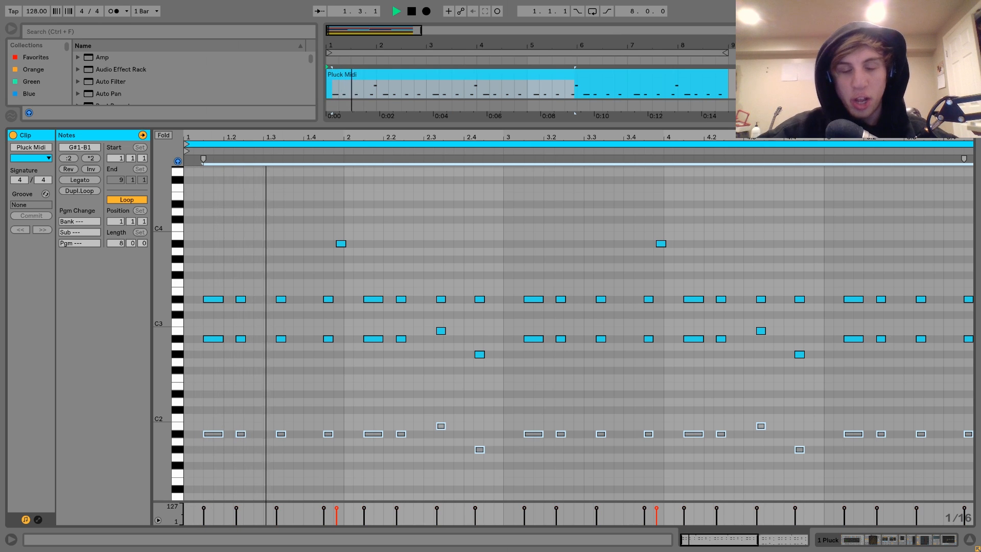
pyautogui.press('0')
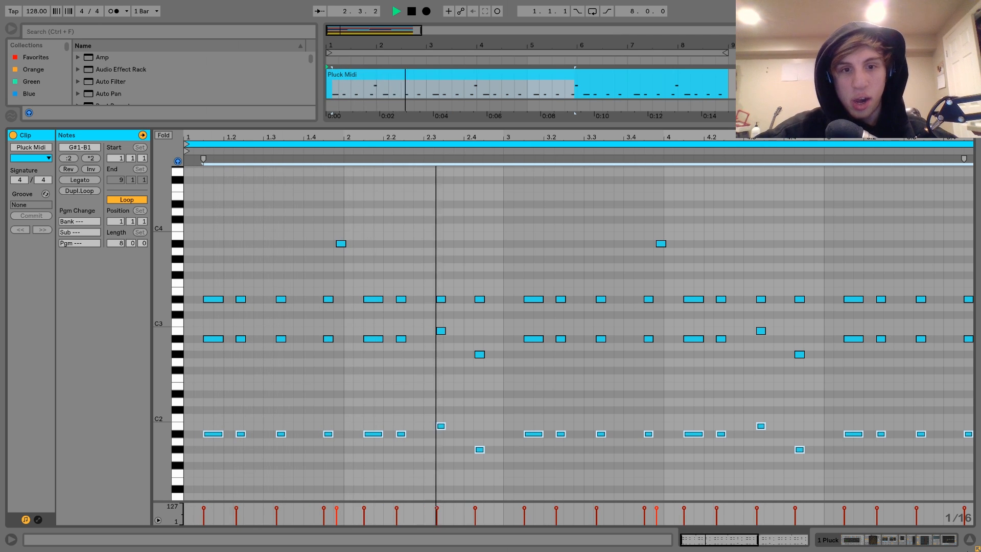
pyautogui.press('space')
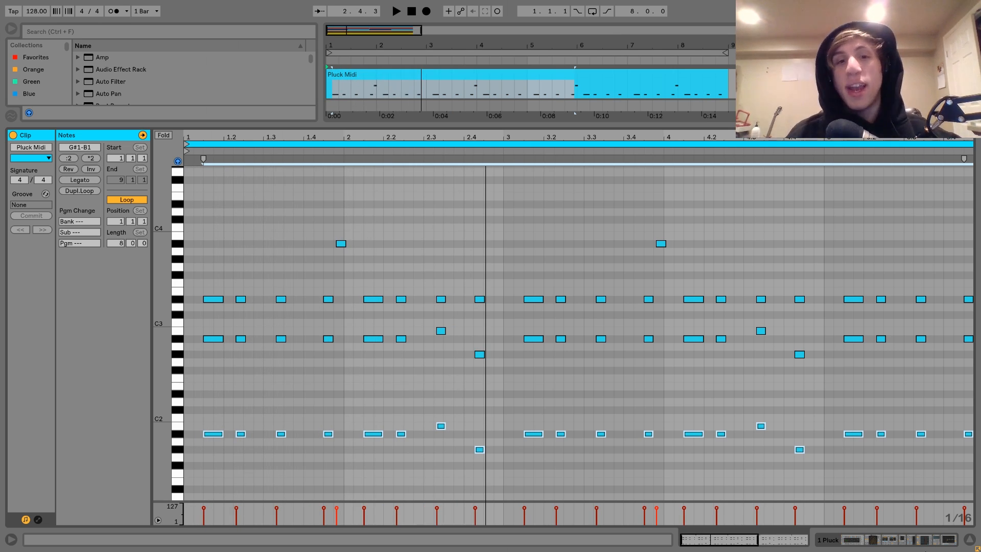
# - Inspect the rhythm of the first two bars up close by selecting the short offbeat chords and the high A#3 note
pyautogui.click(659, 244)
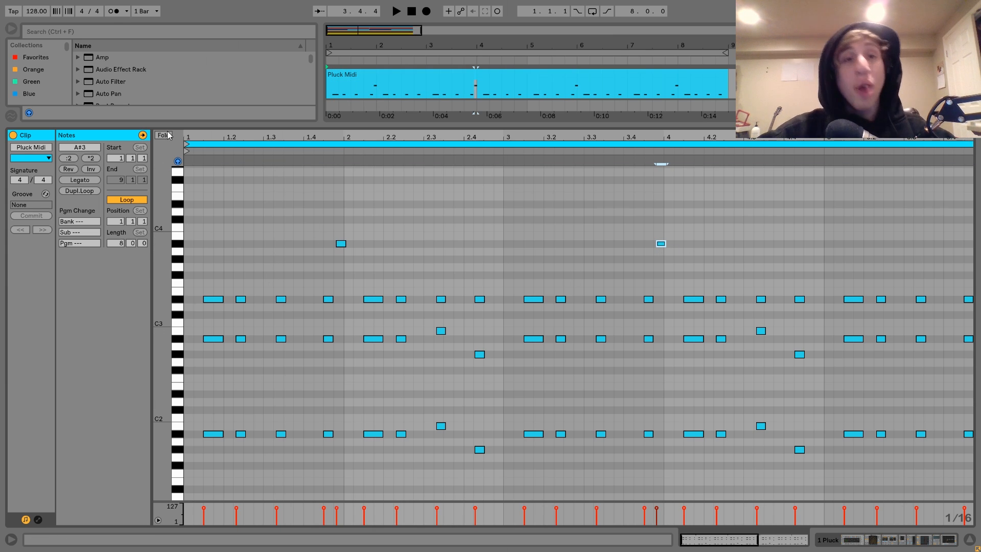
pyautogui.moveTo(203, 137); pyautogui.dragTo(224, 173)
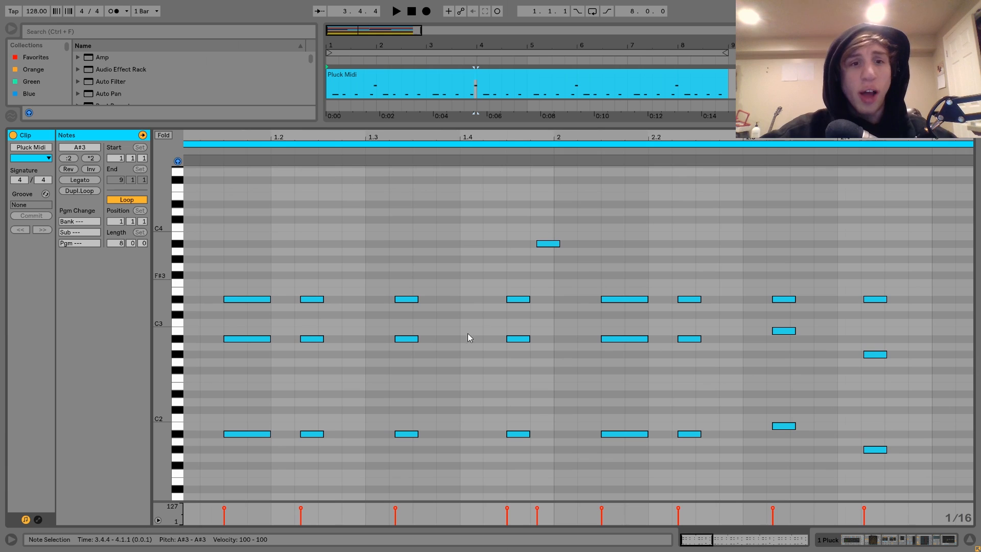
pyautogui.click(341, 350)
pyautogui.moveTo(301, 270); pyautogui.dragTo(427, 489)
pyautogui.moveTo(555, 264); pyautogui.dragTo(561, 203)
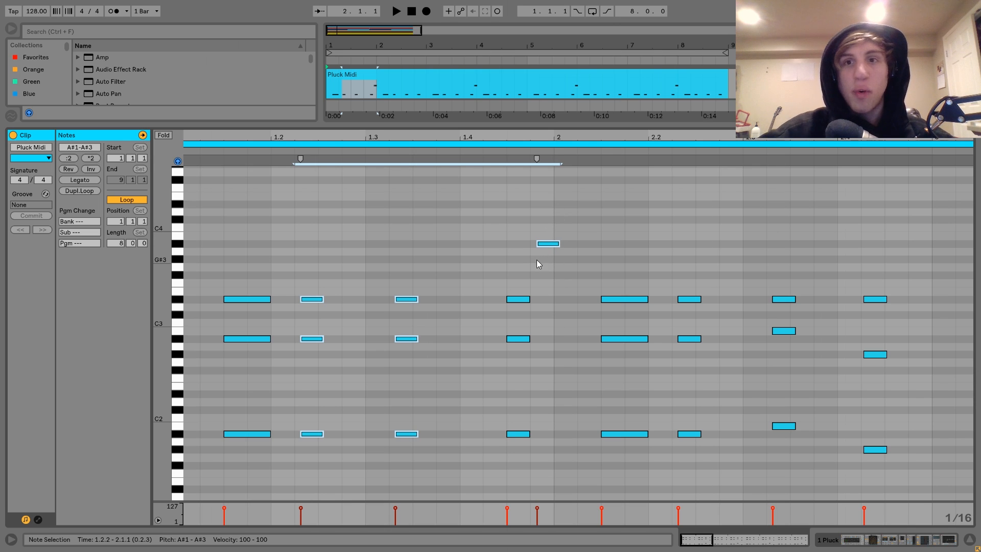
# - Play the pluck clip's opening bars twice and show the whole clip in the note editor
pyautogui.press('space')
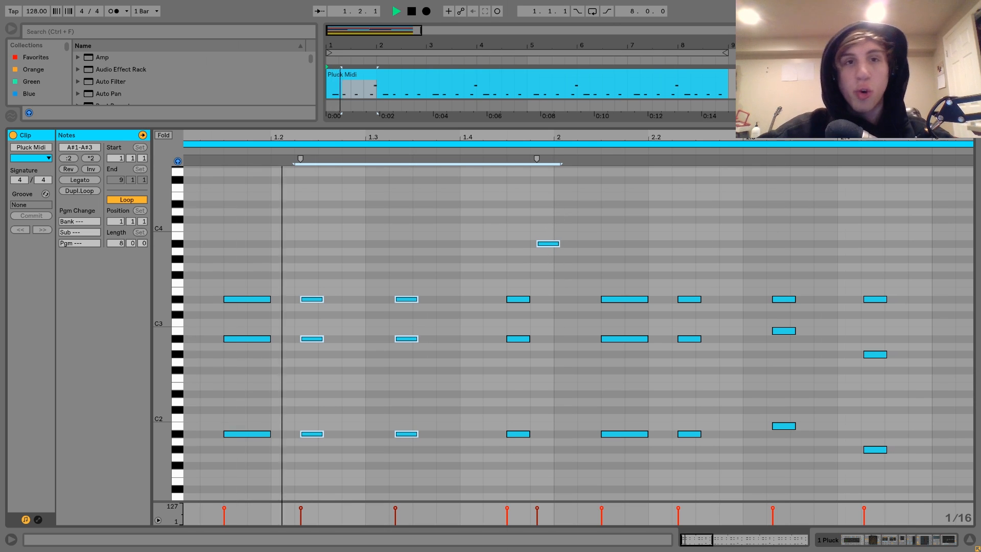
pyautogui.click(608, 262)
pyautogui.press('space')
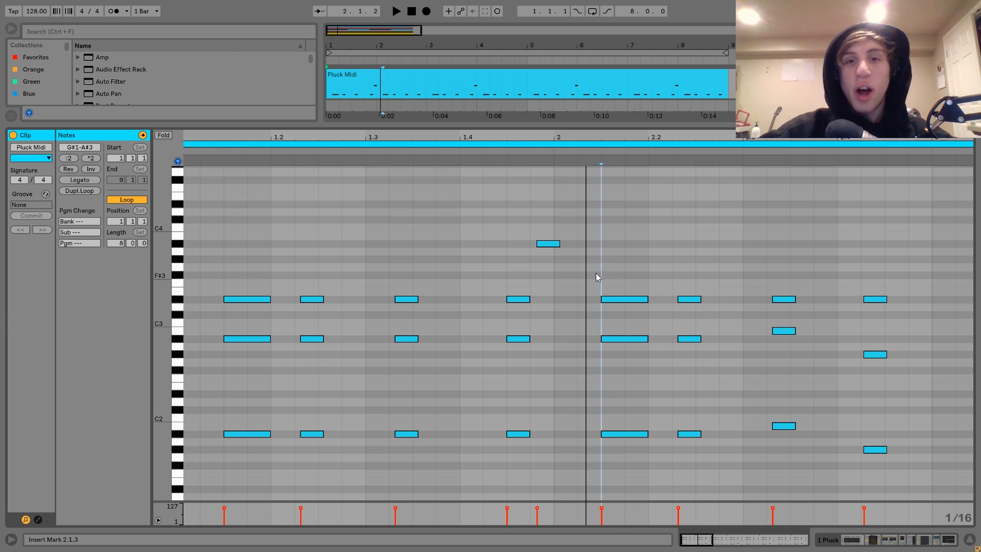
pyautogui.press('space')
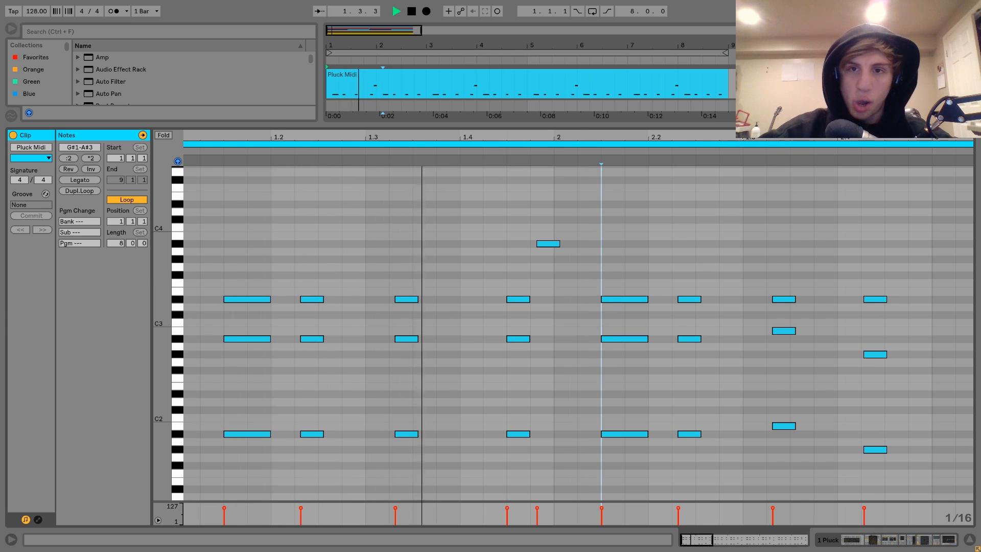
pyautogui.moveTo(458, 137); pyautogui.dragTo(458, 81)
pyautogui.press('space')
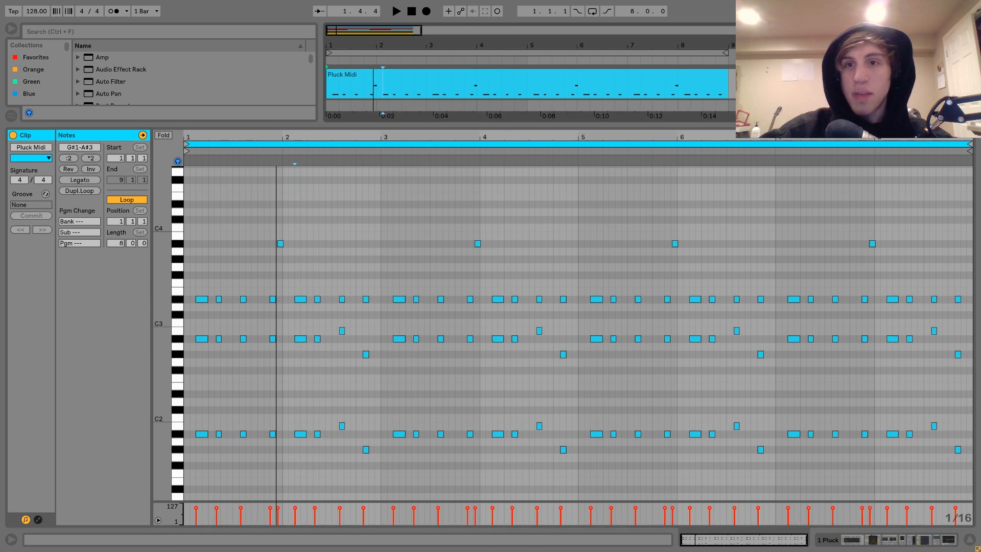
# - Return to the Pluck track's device chain and play the pattern in the arrangement
pyautogui.hotkey('shift', 'Tab')
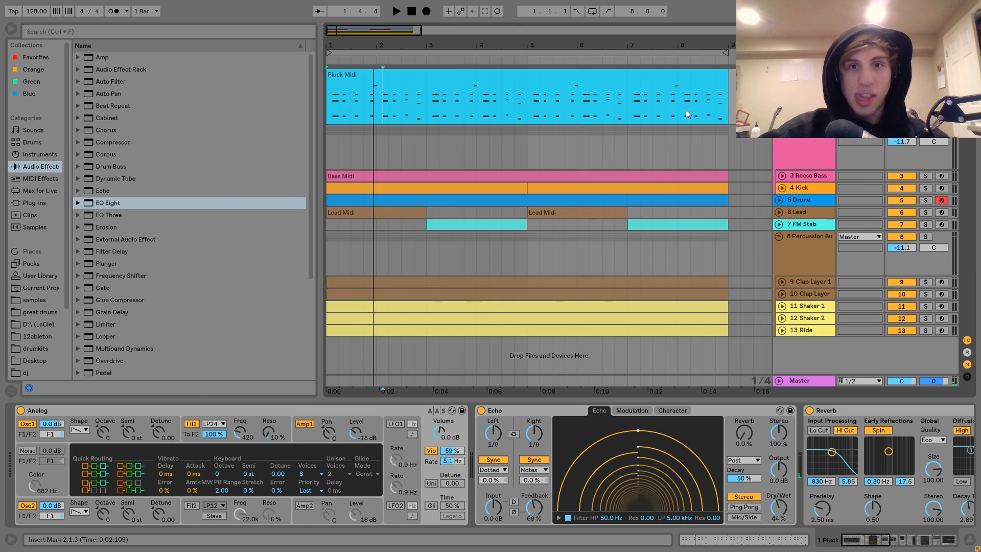
pyautogui.press('space')
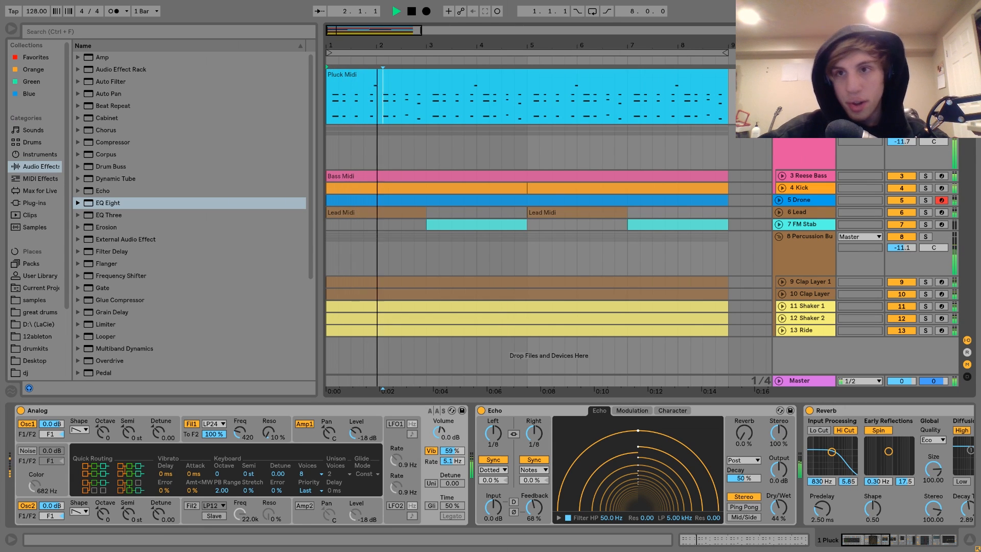
pyautogui.press('space')
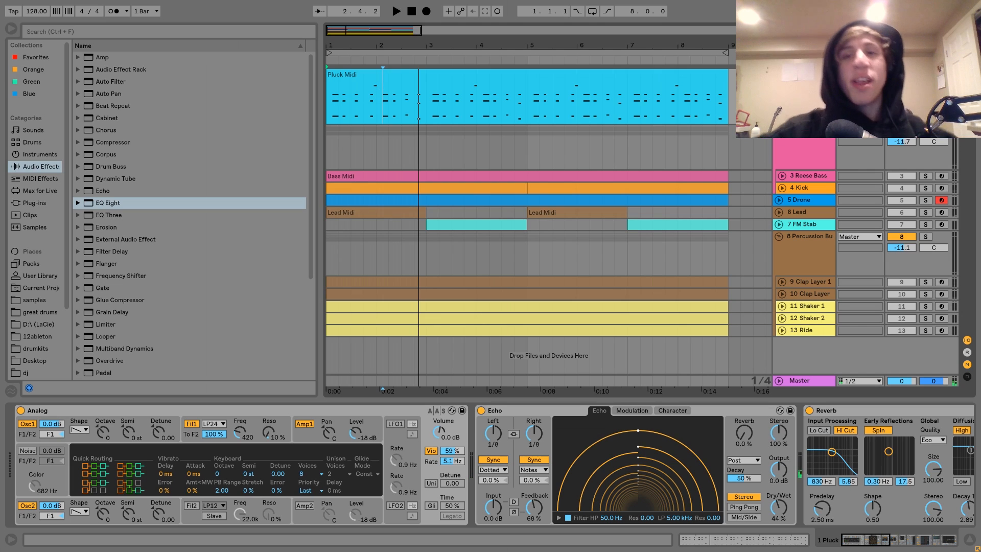
# - Select the Pluck Midi clip and review the Analog synth's Filter 1 and Amp 1 envelope settings
pyautogui.click(683, 79)
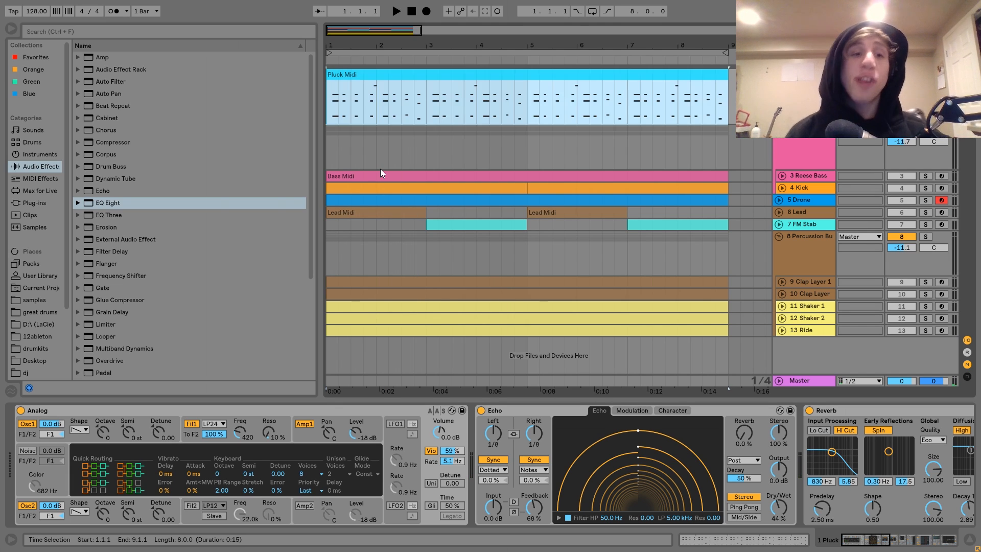
pyautogui.scroll(-1, 112, 508)
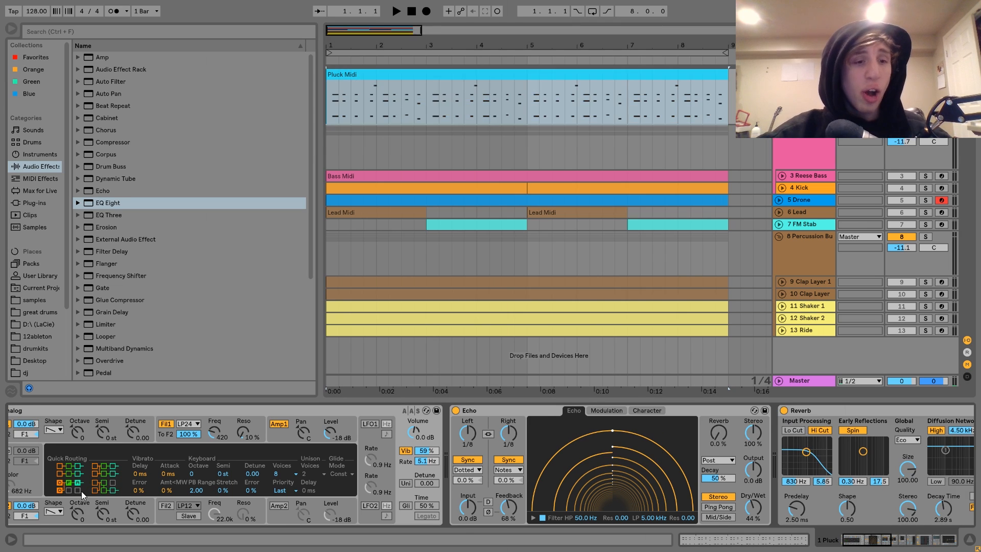
pyautogui.scroll(1, 81, 491)
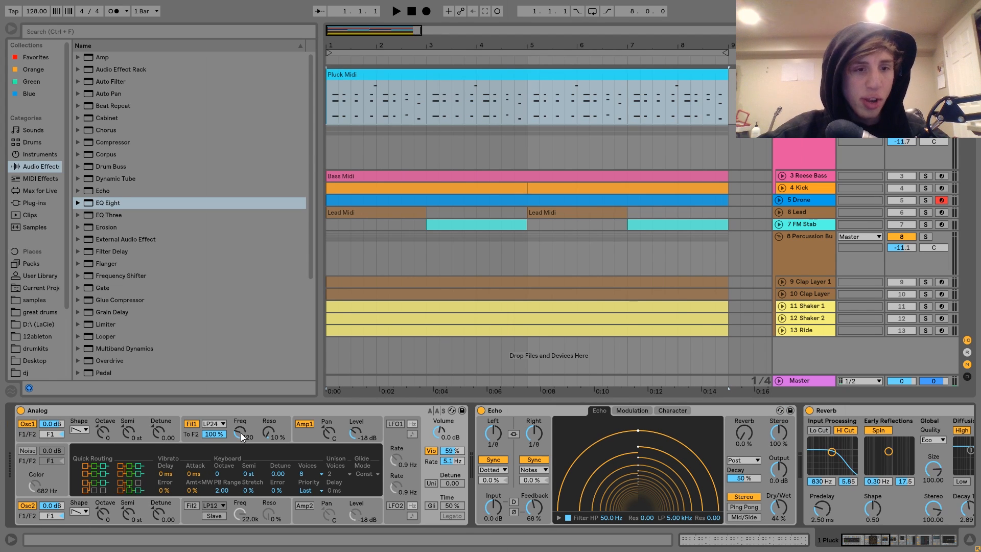
pyautogui.click(189, 434)
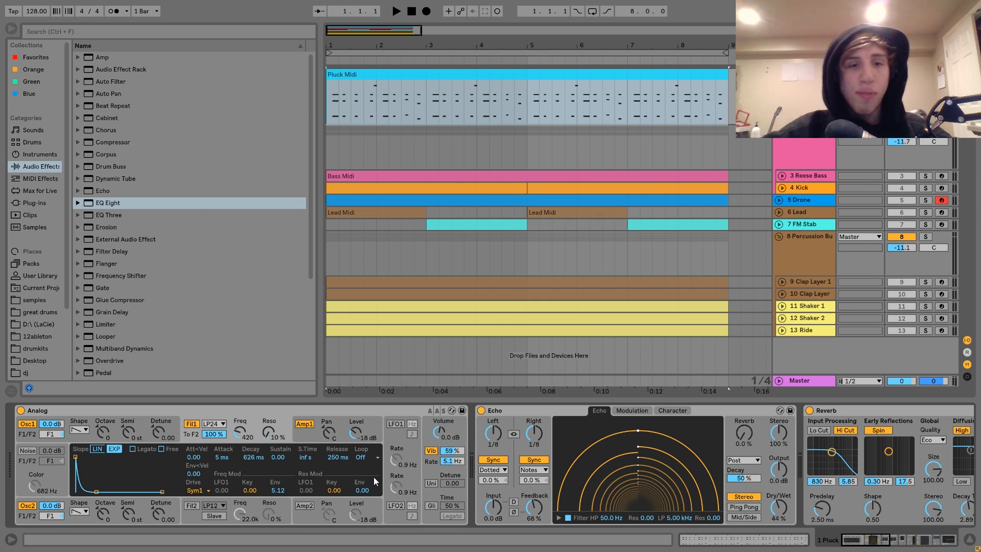
pyautogui.click(306, 434)
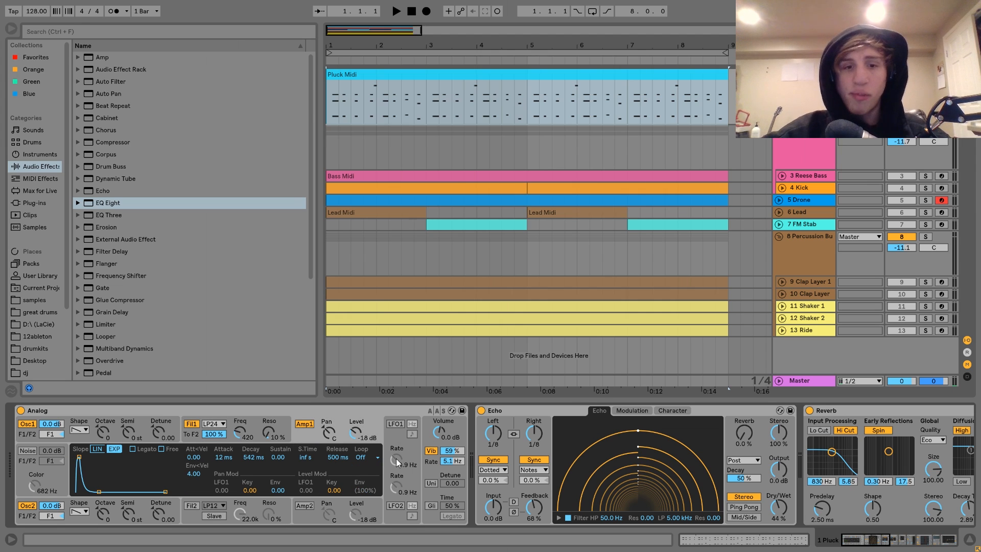
pyautogui.click(426, 440)
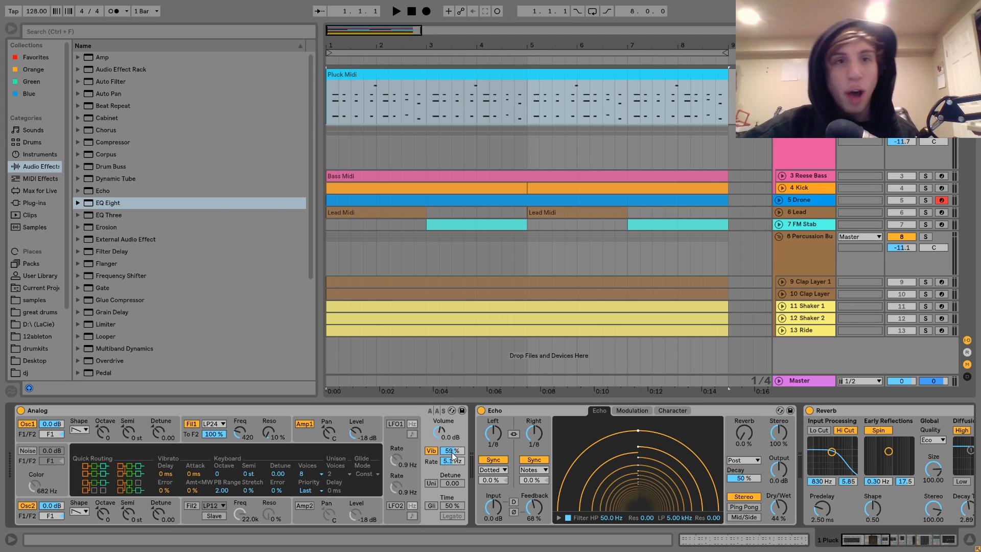
# - Try Analog's vibrato amount at 80% during playback, and undo the change
pyautogui.press('space')
pyautogui.moveTo(453, 452); pyautogui.dragTo(453, 436)
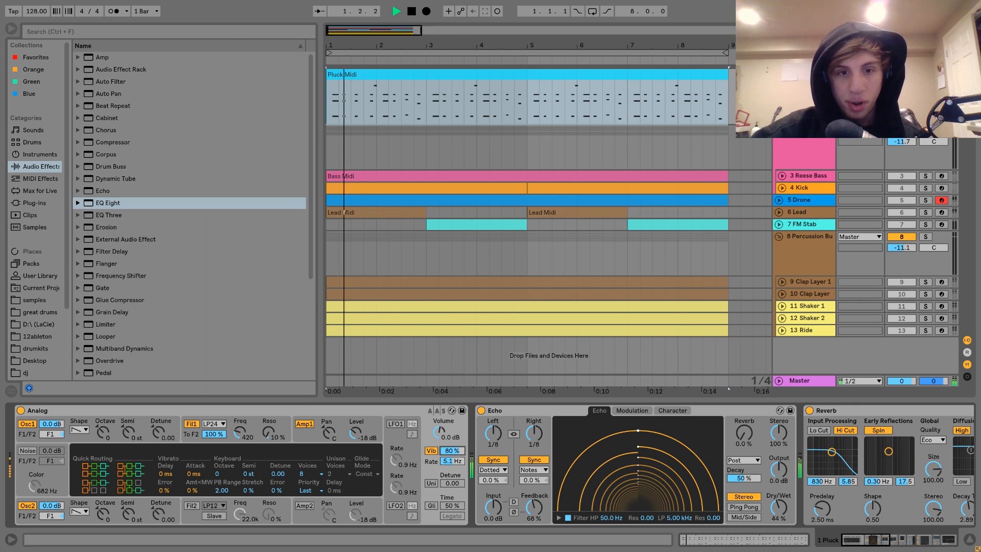
pyautogui.hotkey('ctrl', 'z')
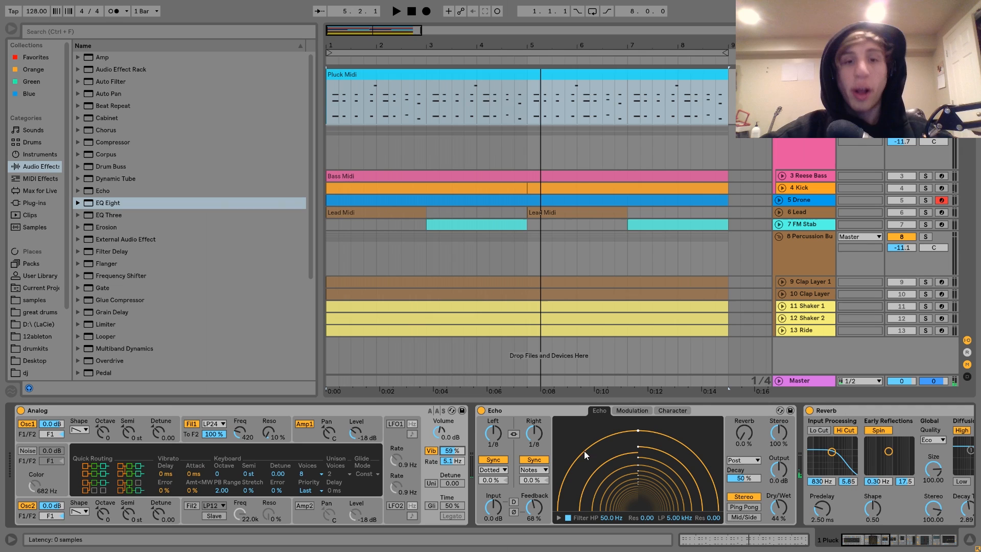
# - Compare the pluck's sound with the Echo and Reverb bypassed and switched back on
pyautogui.hscroll(5, 564, 475)
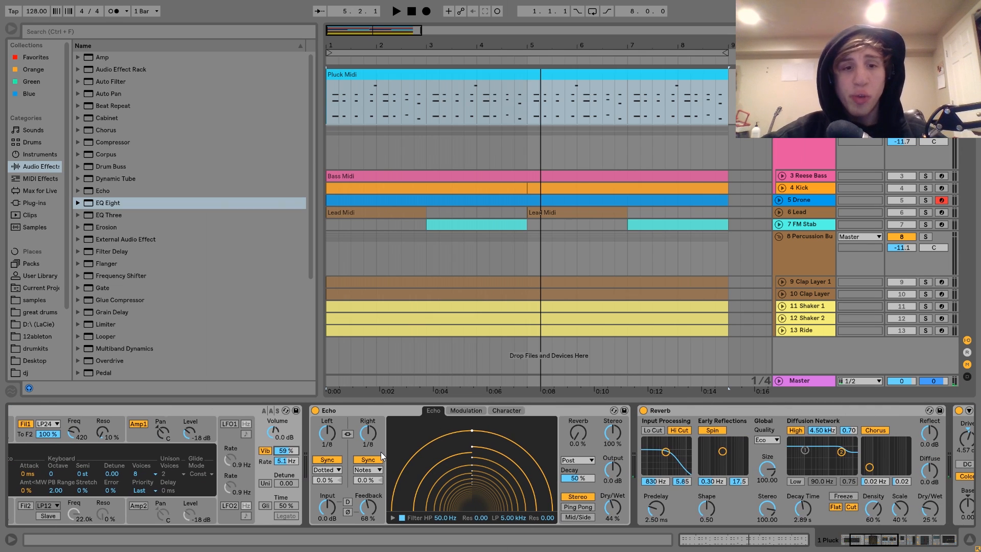
pyautogui.hscroll(5, 381, 452)
pyautogui.click(631, 409)
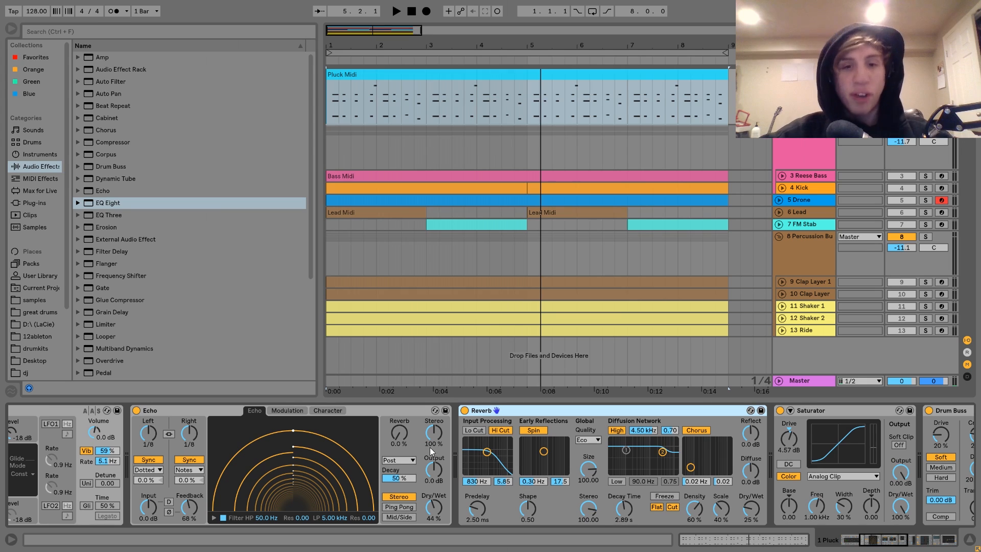
pyautogui.click(464, 411)
pyautogui.press('space')
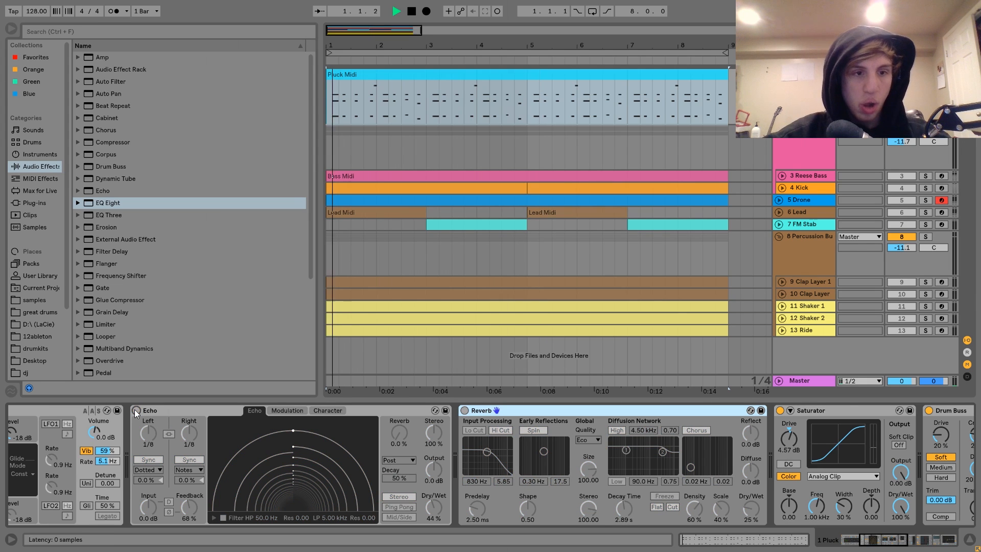
pyautogui.click(464, 411)
pyautogui.press('space')
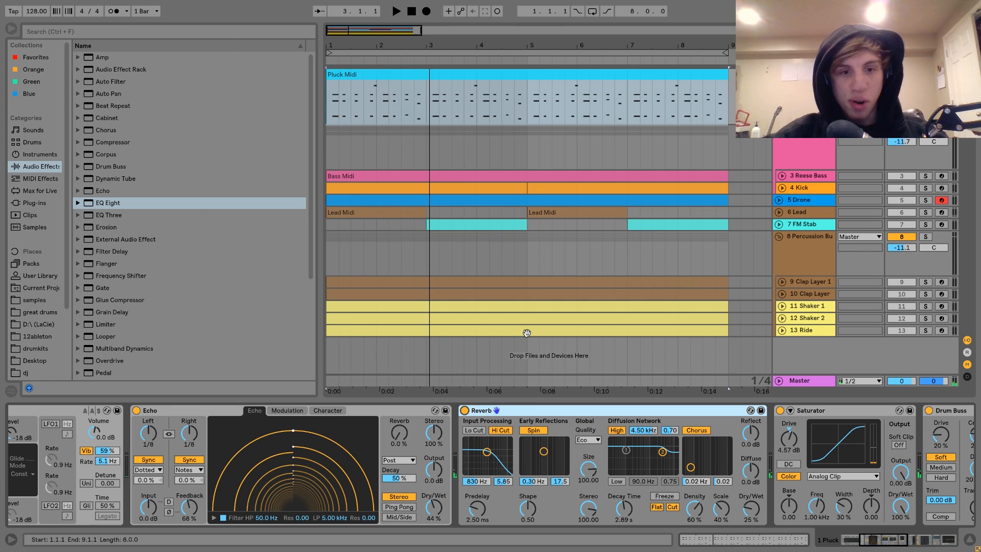
pyautogui.press('space')
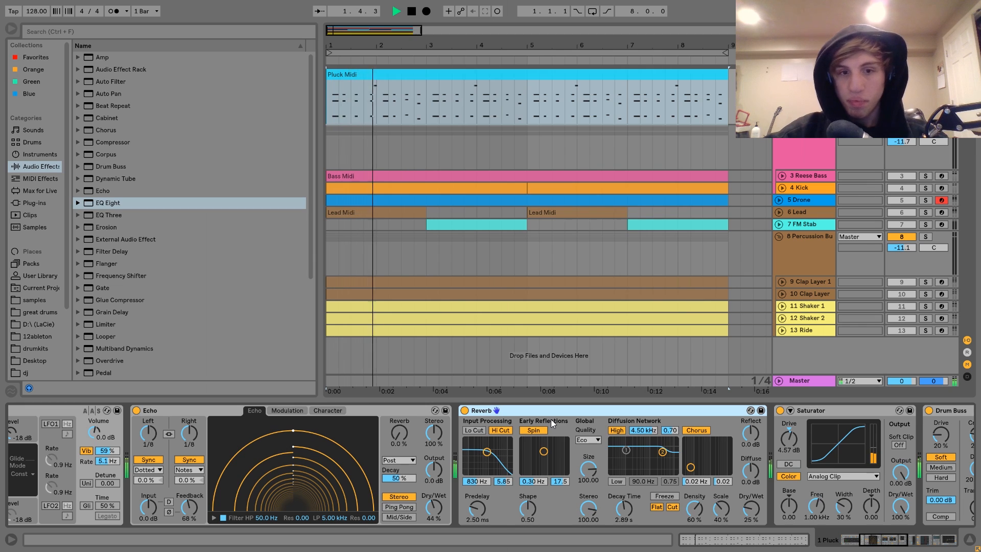
# - Play the pluck while reviewing the Echo and Reverb settings and the effects that follow them in the chain
pyautogui.scroll(2, 551, 419)
pyautogui.press('space')
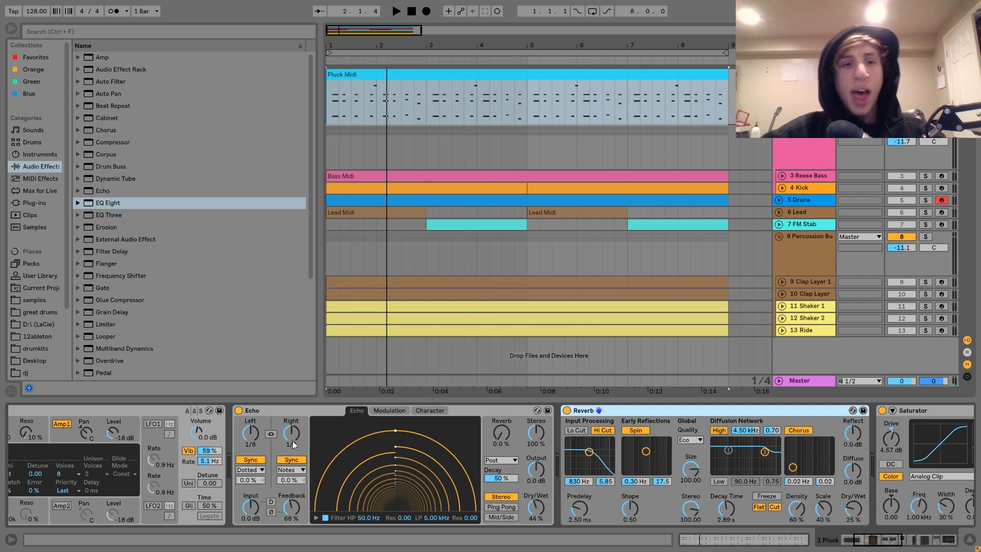
pyautogui.press('space')
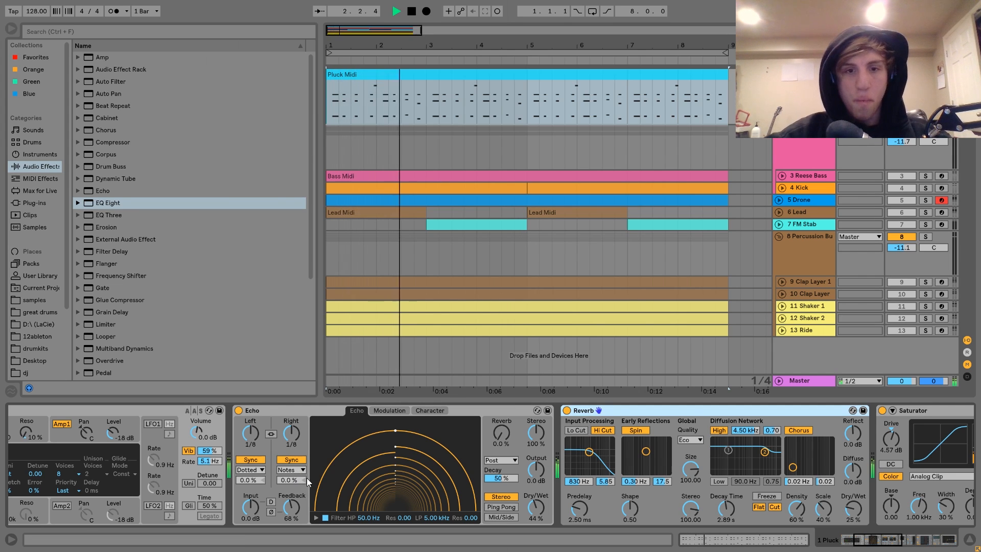
pyautogui.hscroll(3, 307, 478)
pyautogui.press('space')
pyautogui.hscroll(10, 307, 478)
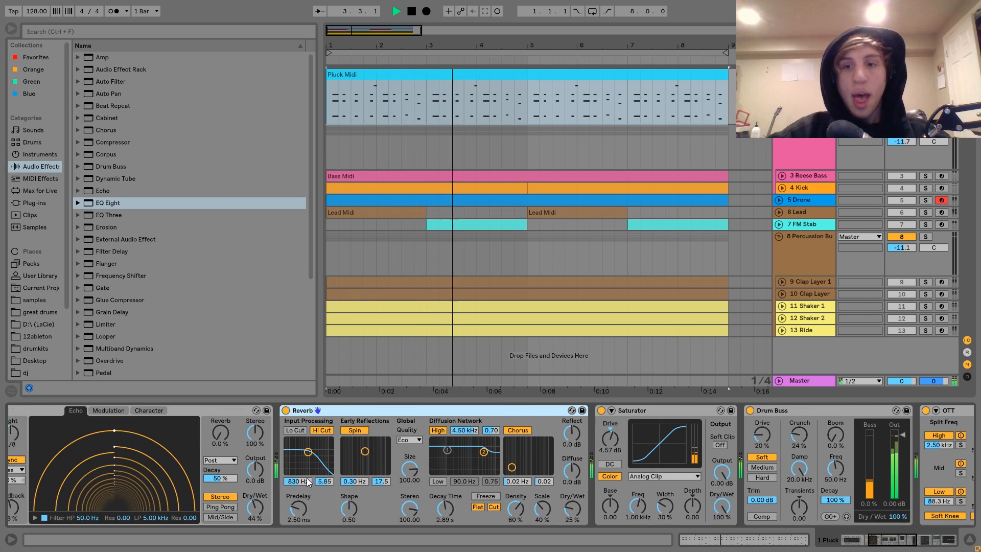
pyautogui.hscroll(2, 306, 478)
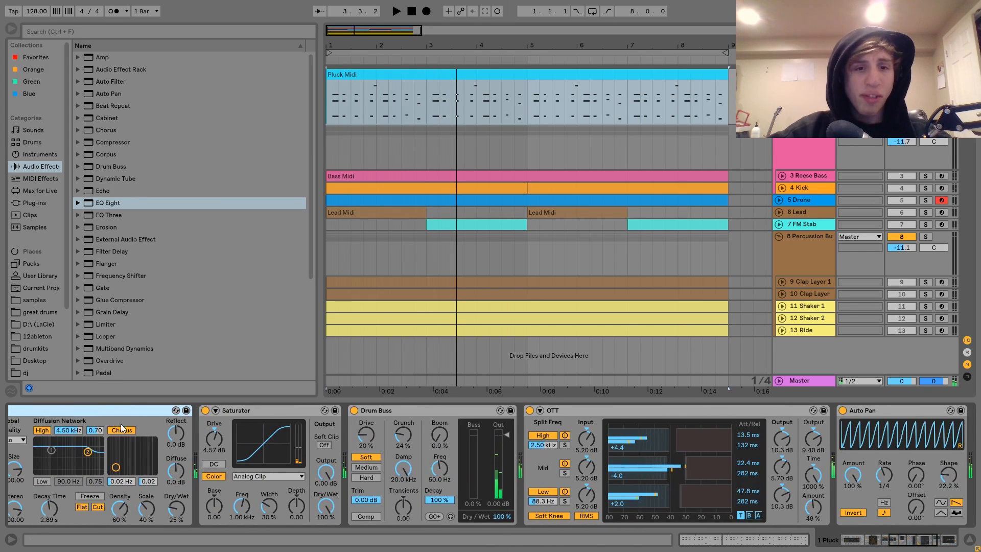
# - Bypass the pluck's OTT, Drum Buss and Saturator, and play the pattern without them
pyautogui.click(530, 411)
pyautogui.click(353, 412)
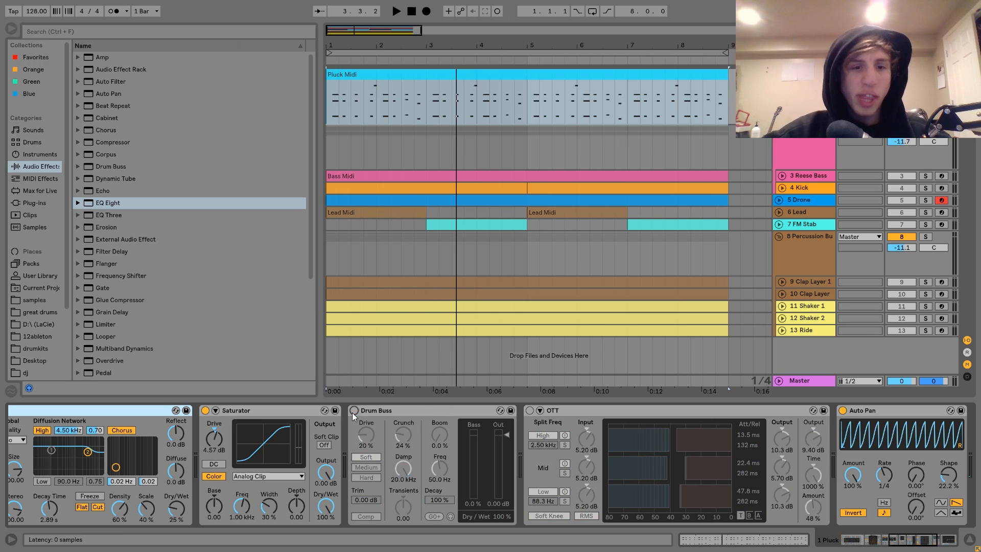
pyautogui.click(203, 410)
pyautogui.press('space')
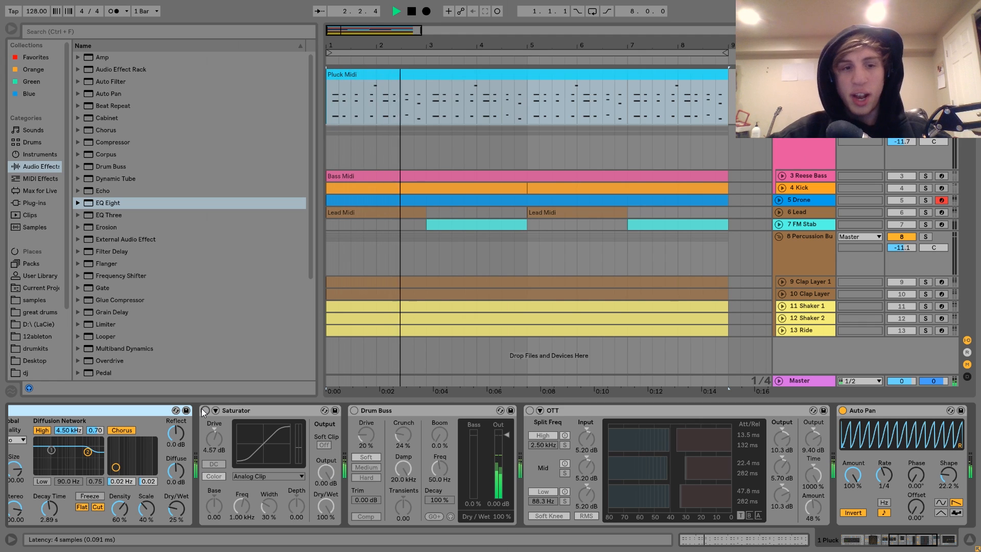
pyautogui.press('space')
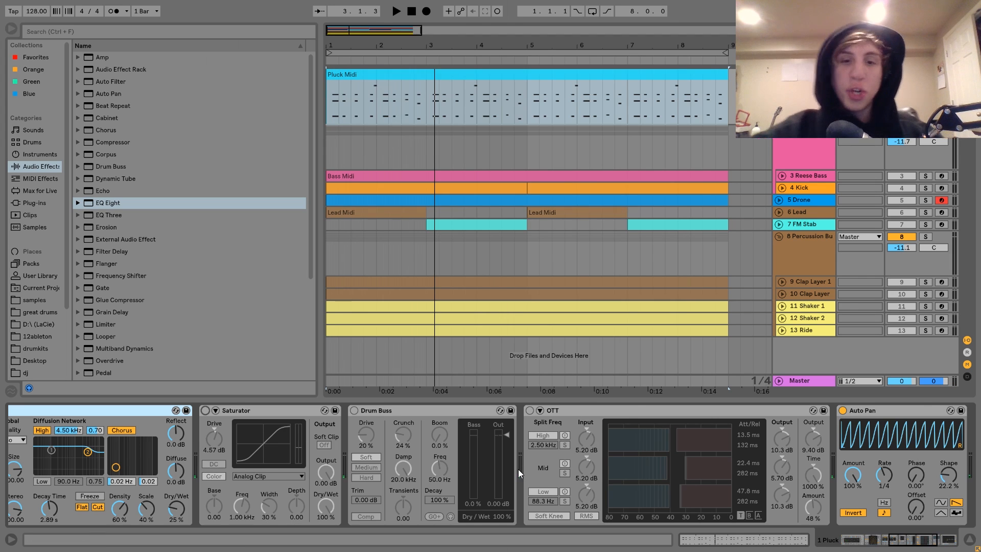
# - Switch the Saturator, Drum Buss and OTT back on one after another during playback to hear what each adds
pyautogui.hscroll(-10, 519, 469)
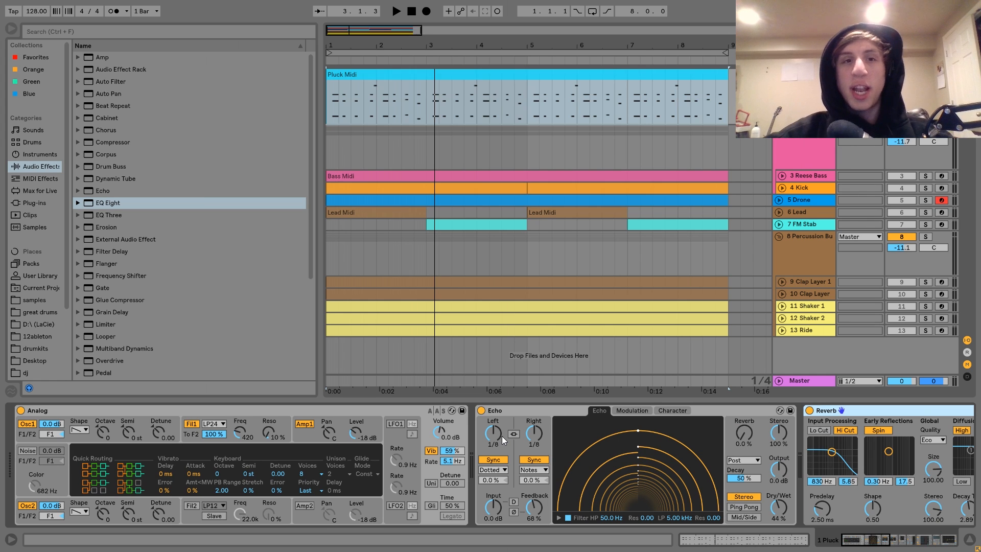
pyautogui.hscroll(8, 502, 437)
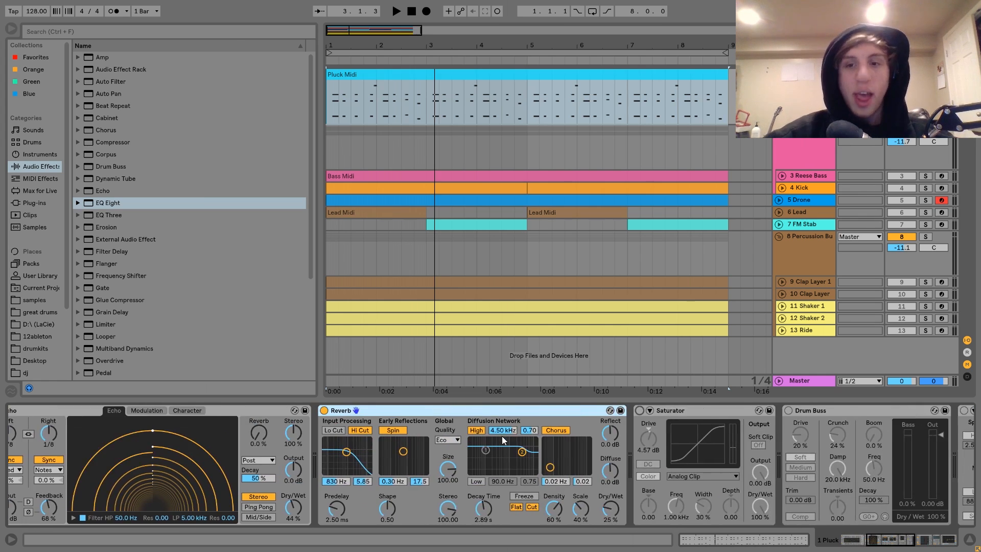
pyautogui.hscroll(3, 673, 461)
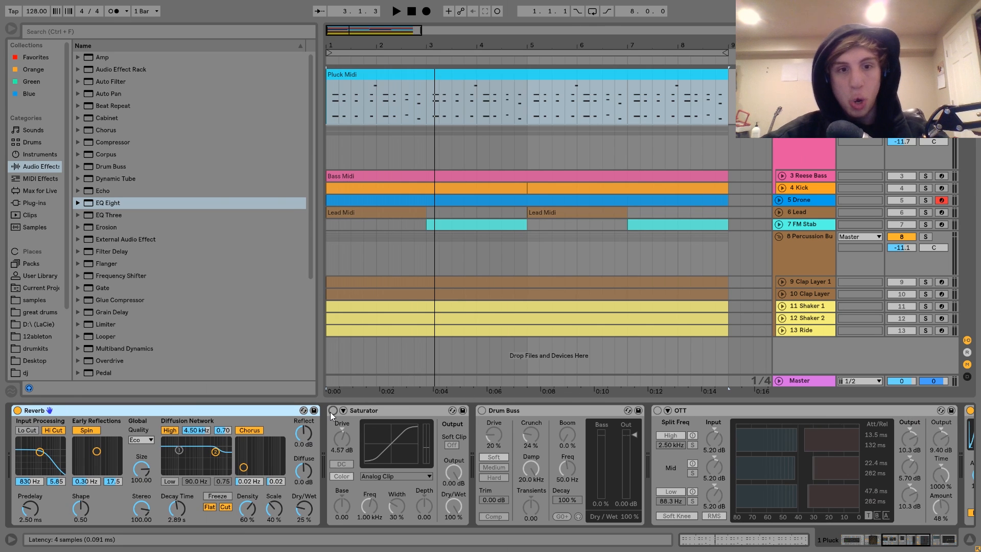
pyautogui.click(333, 410)
pyautogui.press('space')
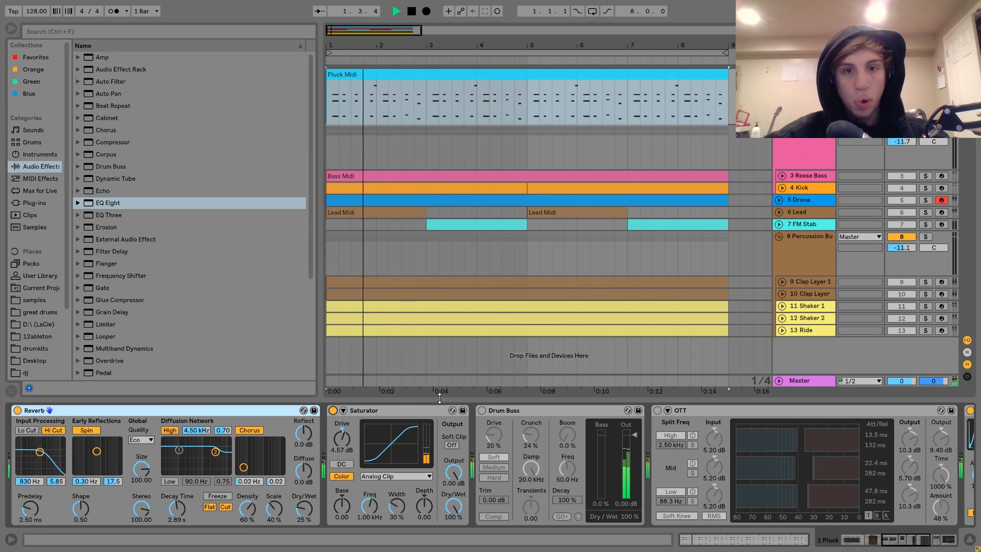
pyautogui.click(483, 410)
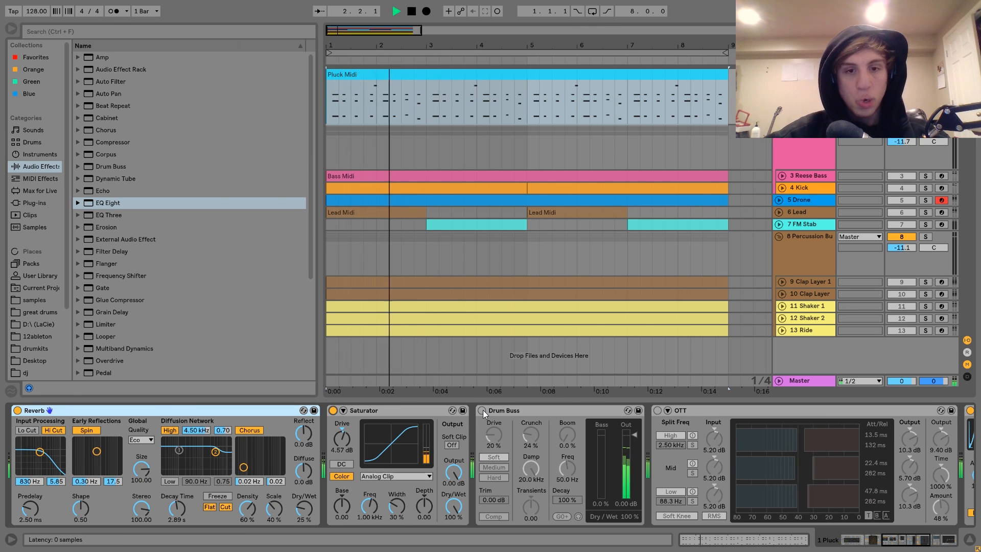
pyautogui.click(658, 410)
pyautogui.press('space')
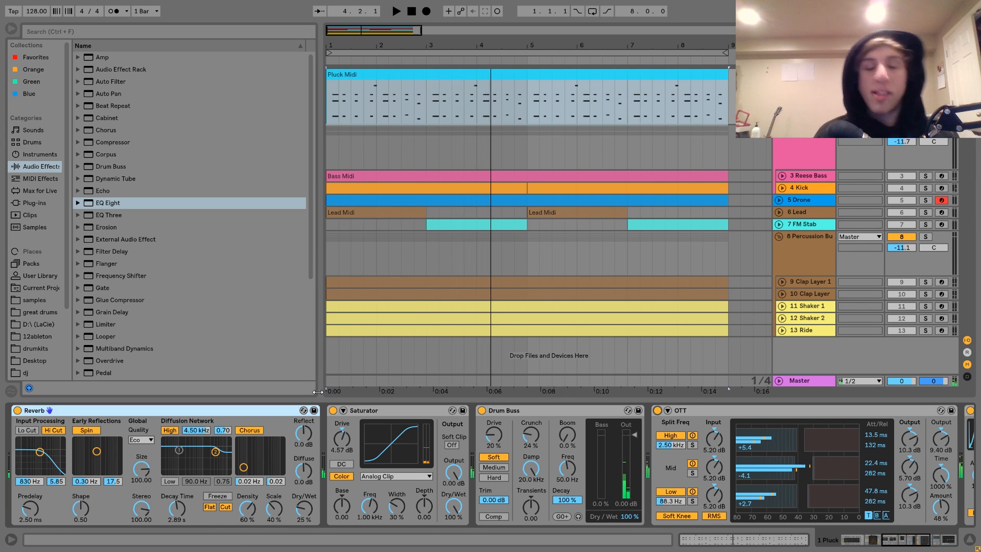
# - Select the Drum Buss and locate the OTT.adv preset under Multiband Dynamics in the audio effects browser
pyautogui.click(497, 412)
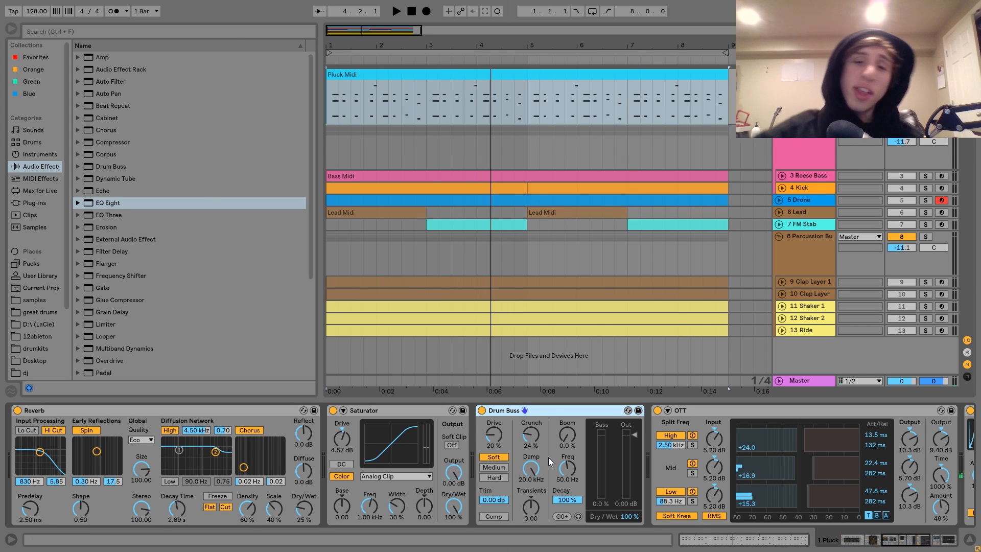
pyautogui.hscroll(4, 548, 458)
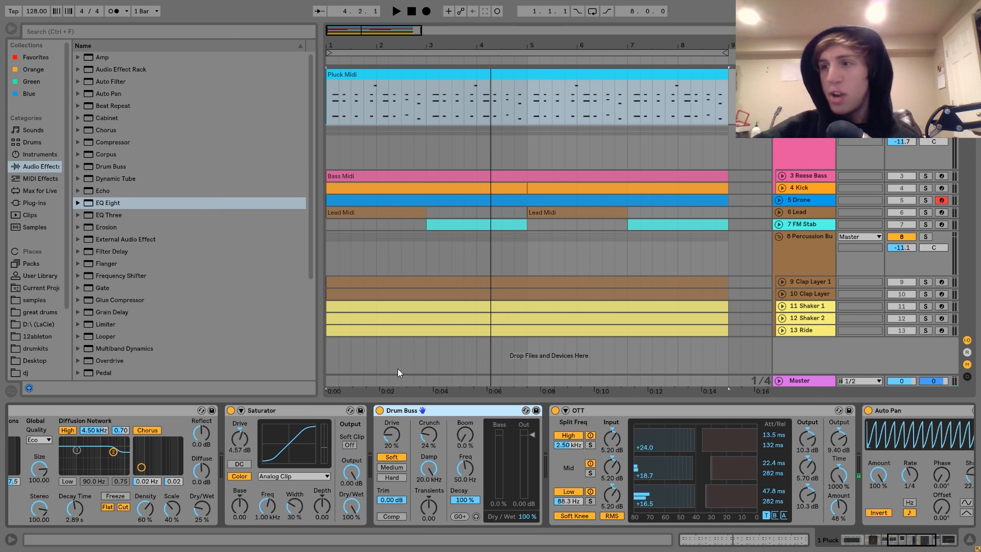
pyautogui.scroll(-4, 193, 257)
pyautogui.click(78, 204)
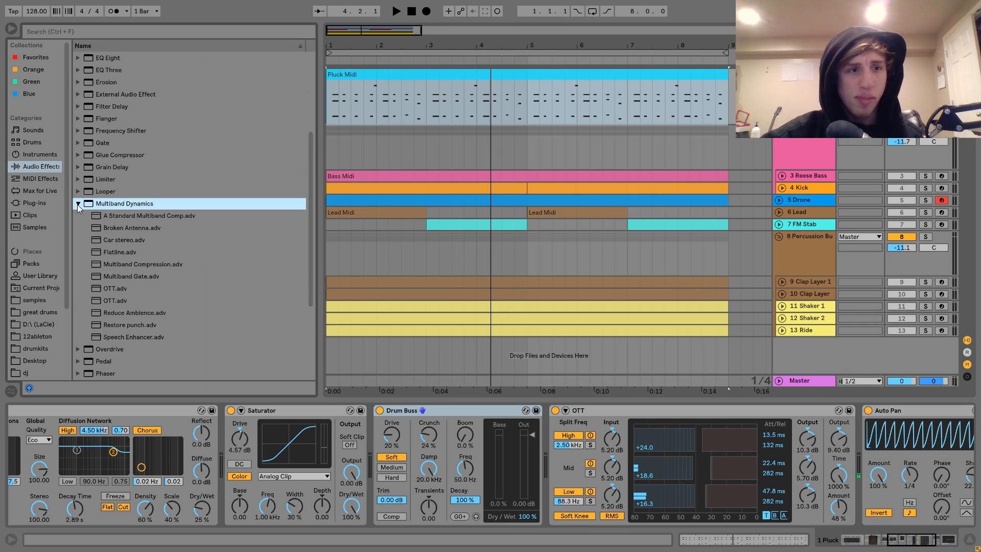
pyautogui.click(117, 289)
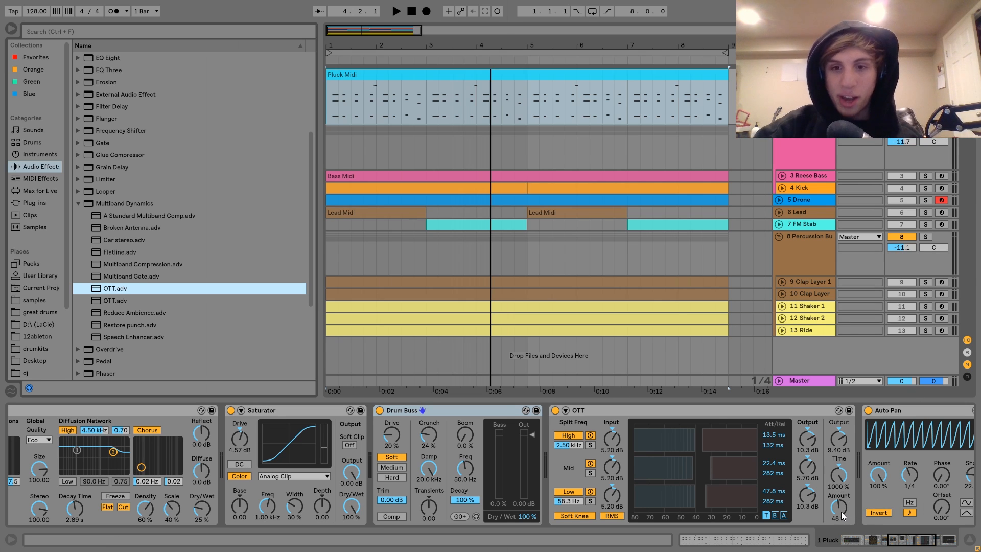
# - Compare the pluck with OTT bypassed and switched back on, and look over the rest of its effects chain
pyautogui.press('space')
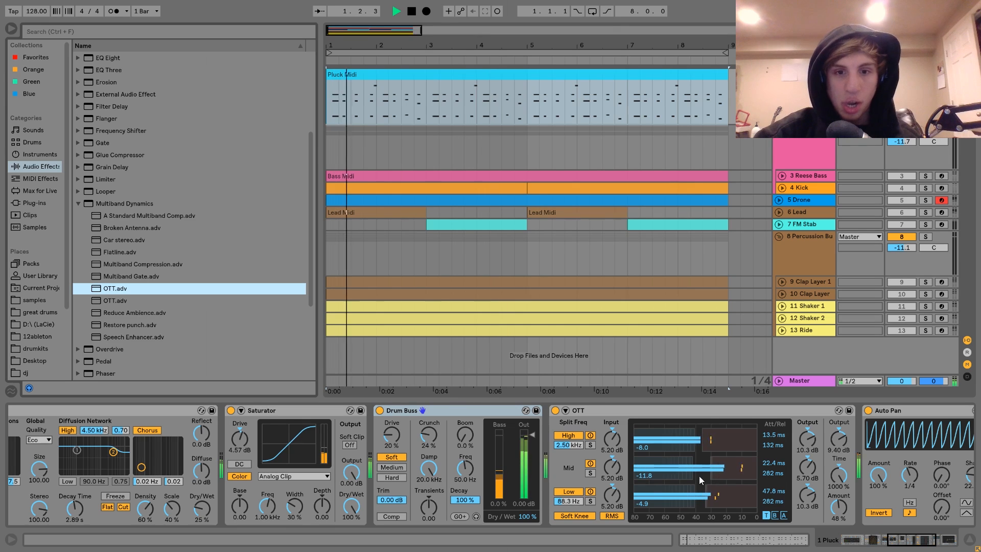
pyautogui.click(555, 411)
pyautogui.click(555, 411)
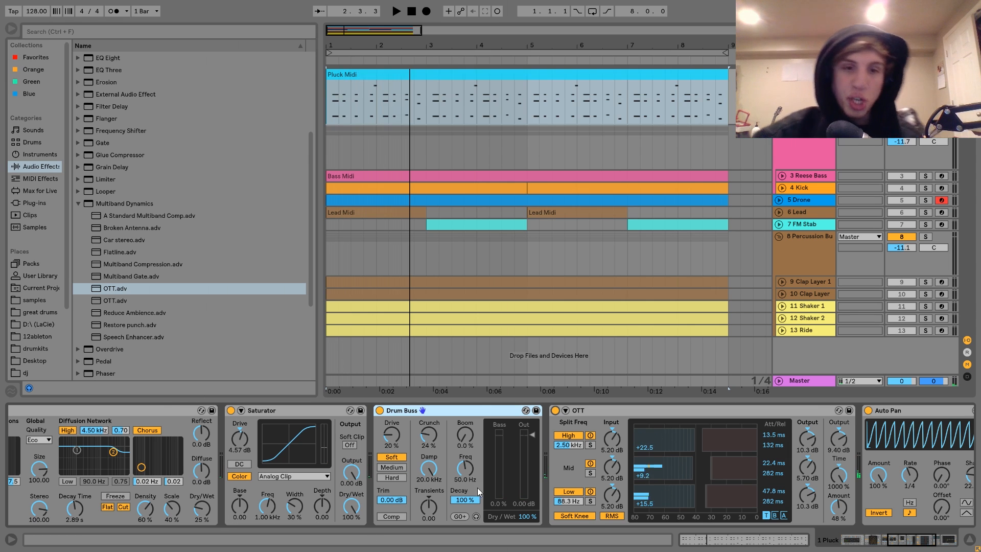
pyautogui.hscroll(-10, 470, 487)
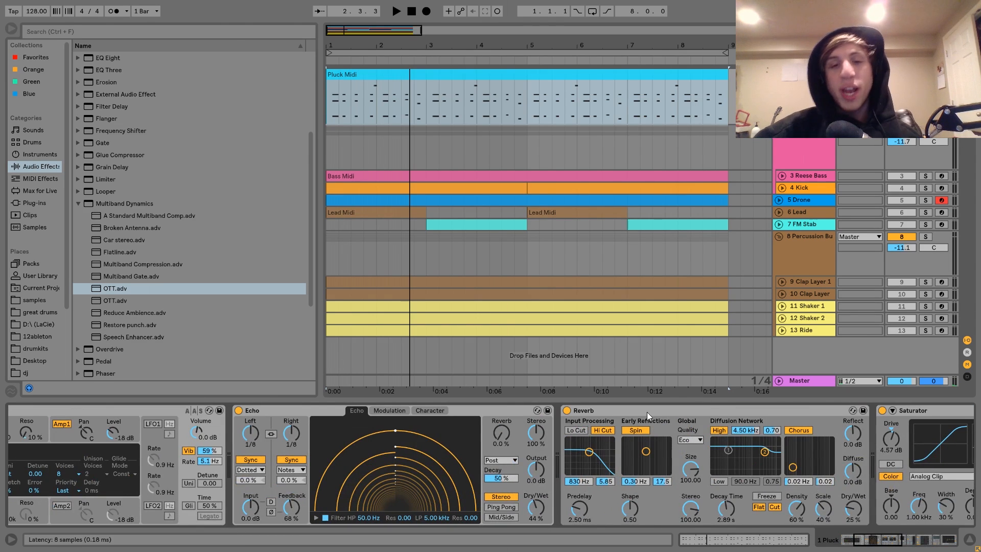
pyautogui.hscroll(10, 647, 412)
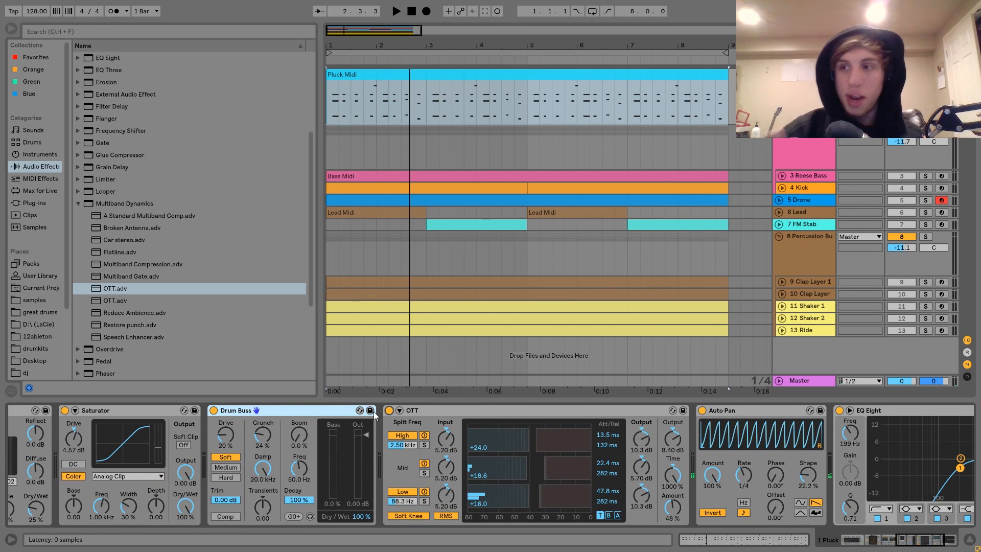
# - Play the pluck with its Auto Pan, solo the Kick briefly during playback, and select the EQ Eight
pyautogui.hscroll(5, 373, 412)
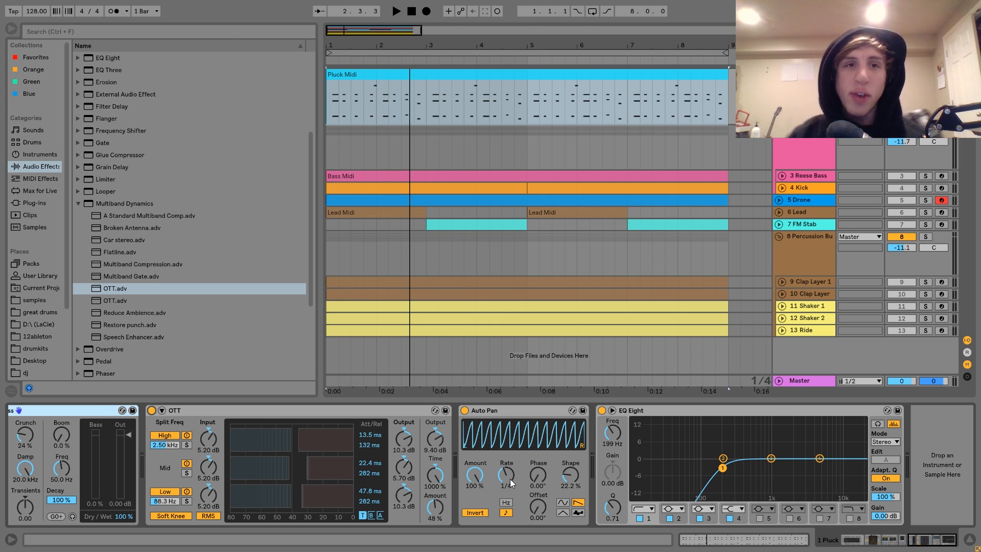
pyautogui.press('space')
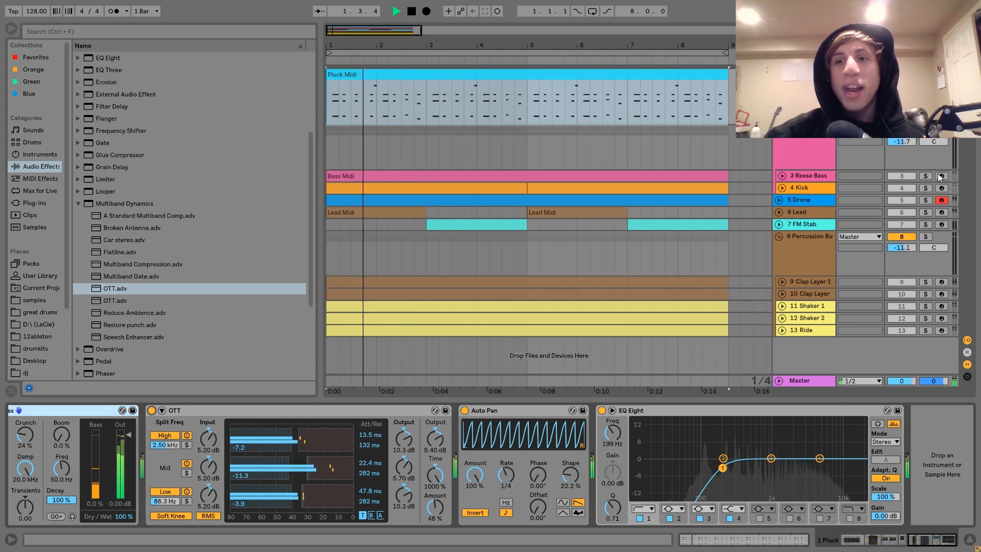
pyautogui.click(926, 187)
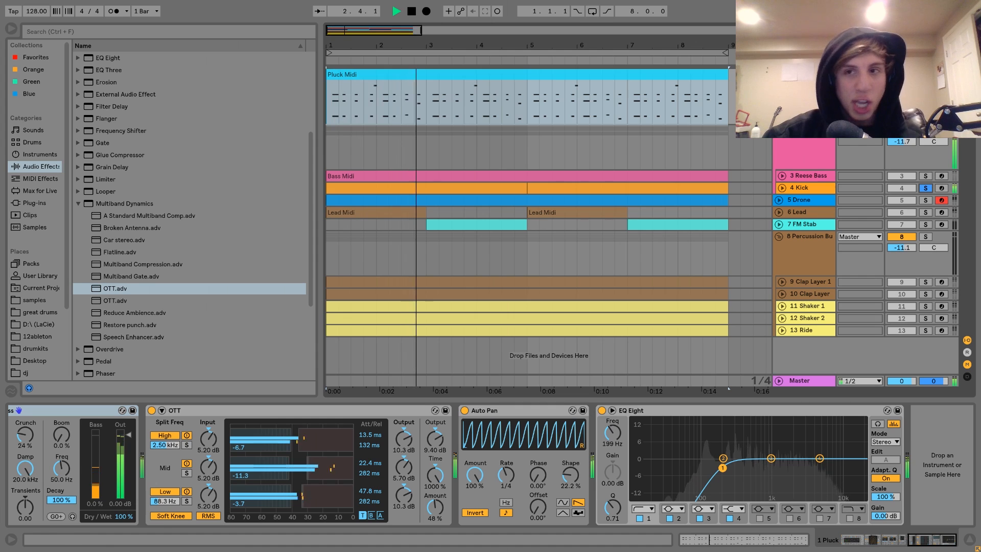
pyautogui.click(925, 187)
pyautogui.press('space')
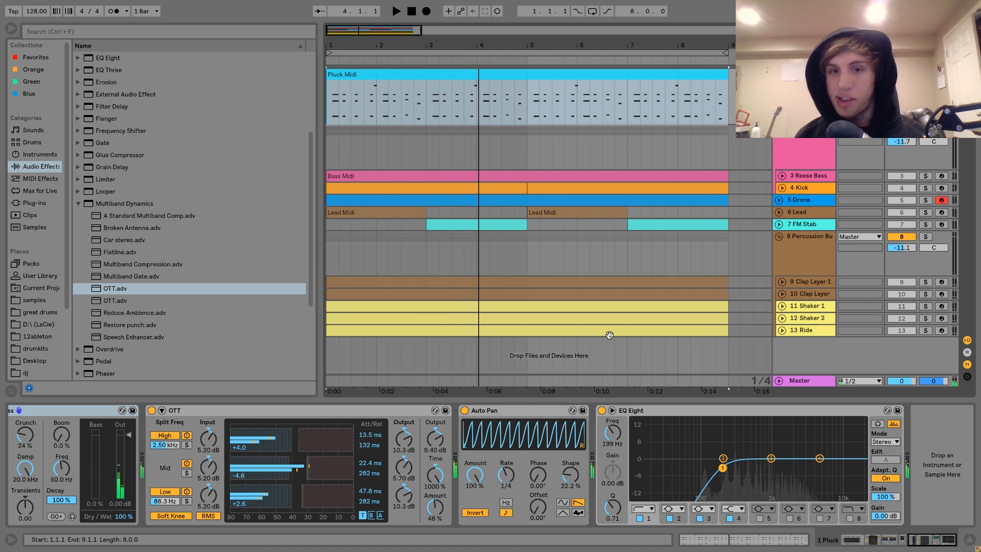
pyautogui.click(659, 413)
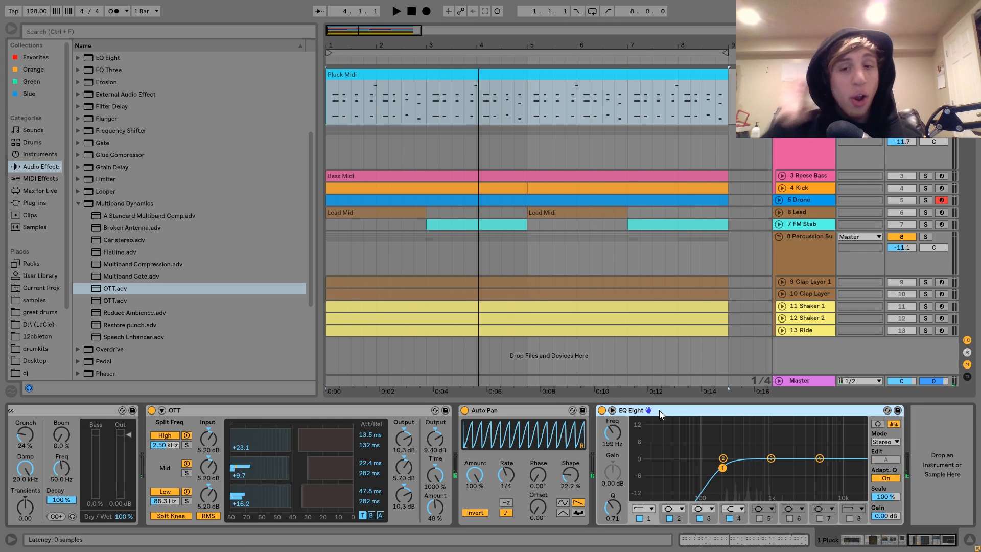
# - Unfold and solo the Reese Bass track, and loop playback over the Bass Midi clip
pyautogui.click(800, 173)
pyautogui.press('Right')
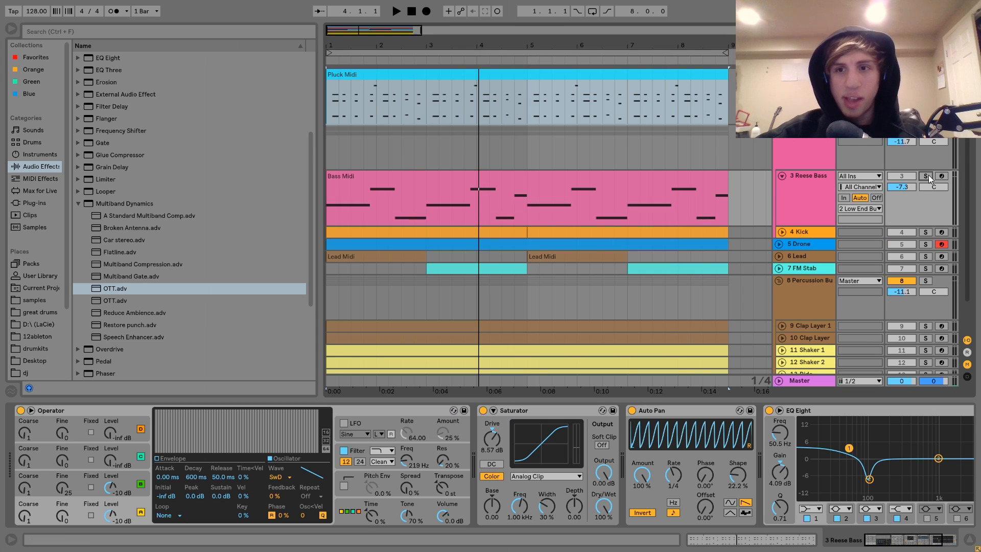
pyautogui.click(928, 175)
pyautogui.press('space')
pyautogui.click(612, 176)
pyautogui.hotkey('ctrl', 'l')
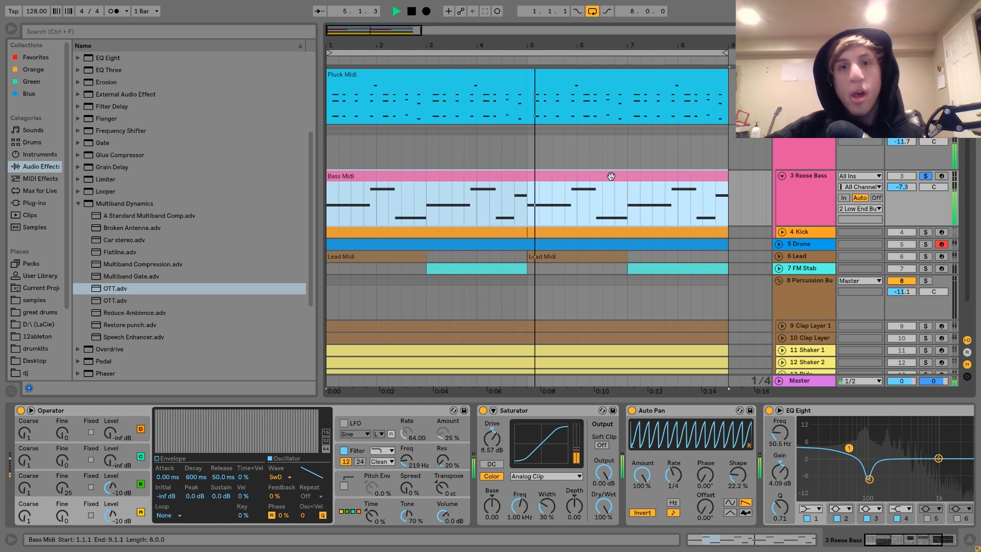
pyautogui.press('space')
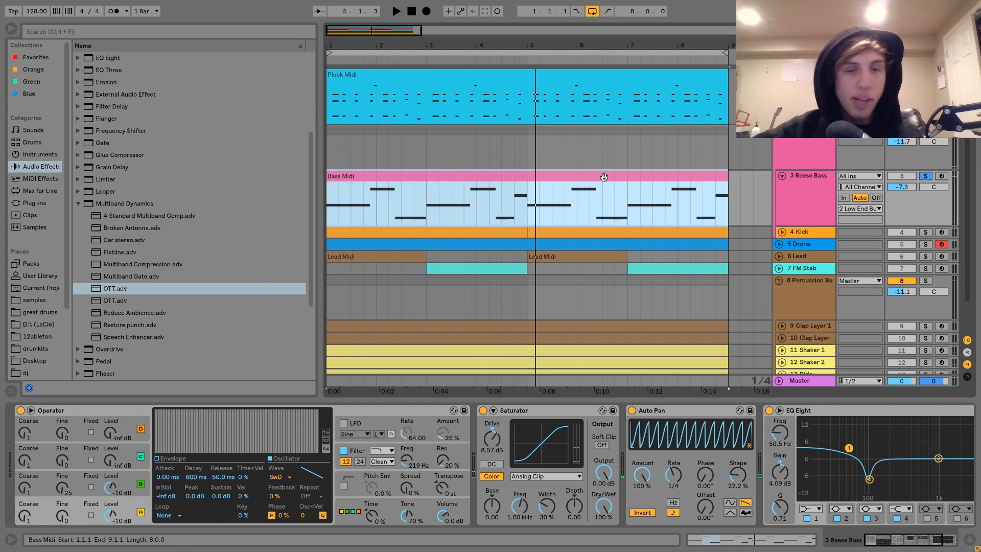
# - Open the Bass Midi clip's notes and play the opening bars to examine the bass pattern
pyautogui.doubleClick(605, 177)
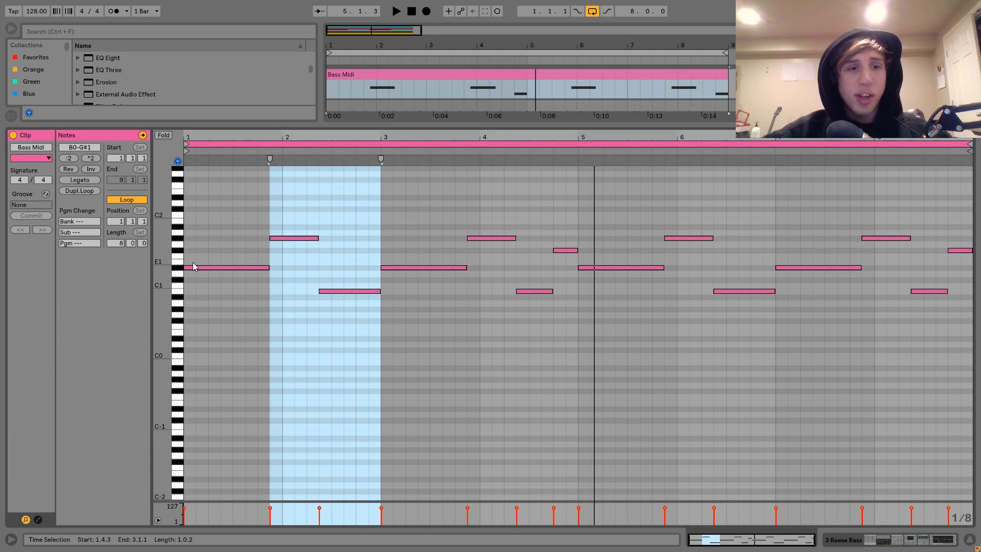
pyautogui.press('space')
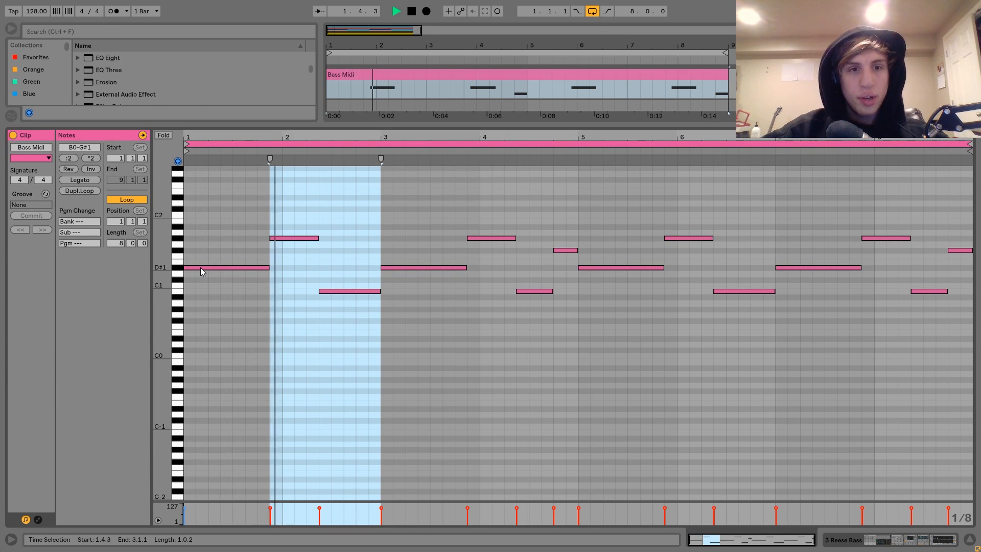
pyautogui.press('space')
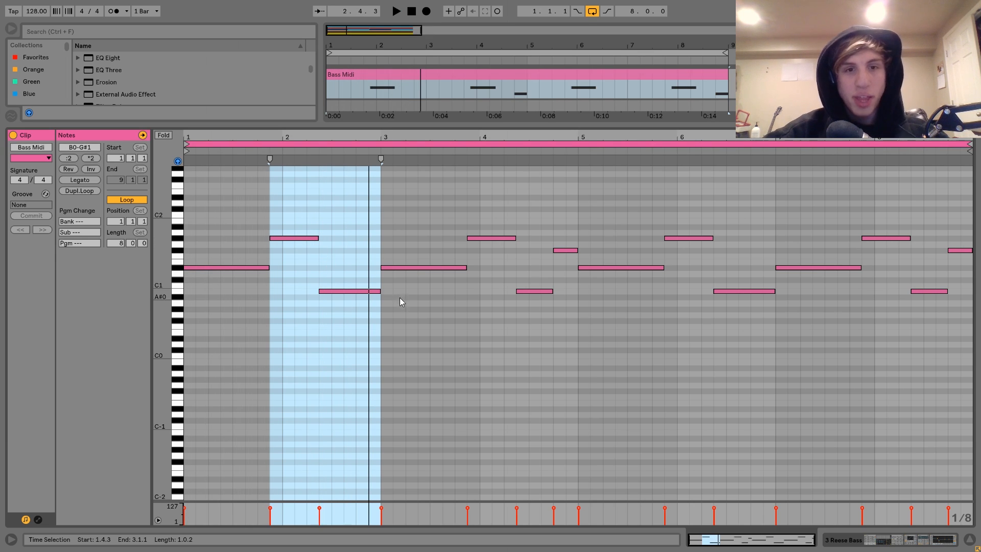
pyautogui.press('space')
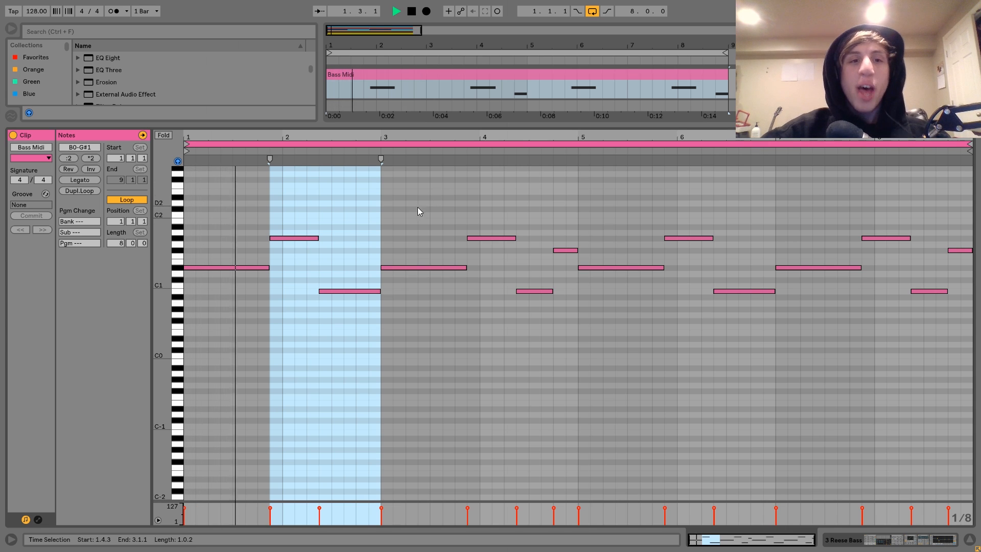
pyautogui.press('space')
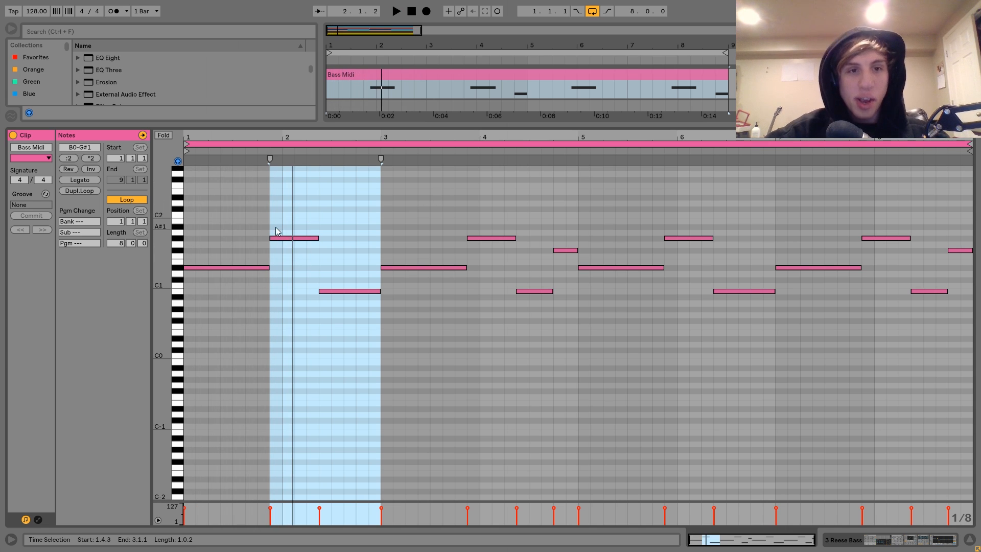
pyautogui.click(274, 232)
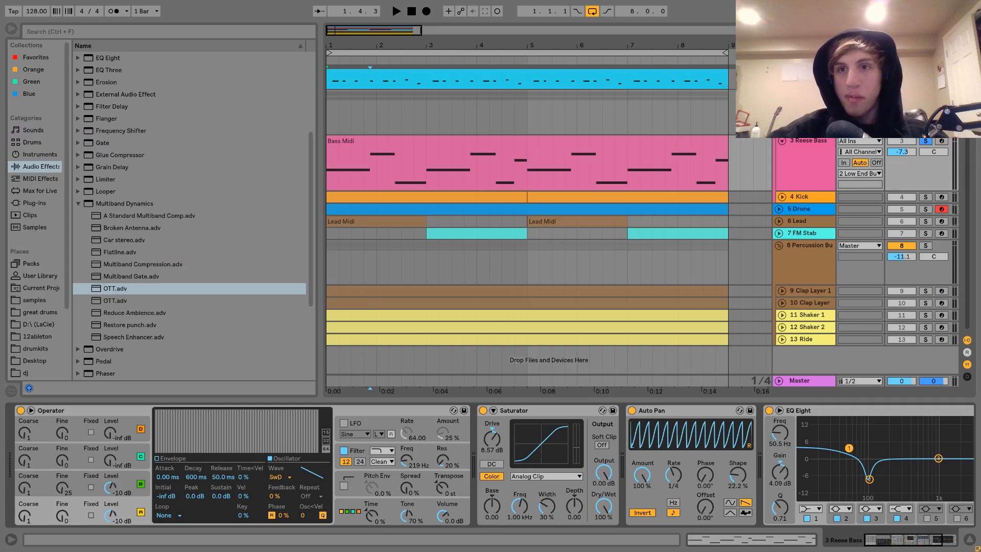
# - Play the opening bars of the Bass Midi clip and place the insert marker at 2.1.3 in its notes
pyautogui.press('space')
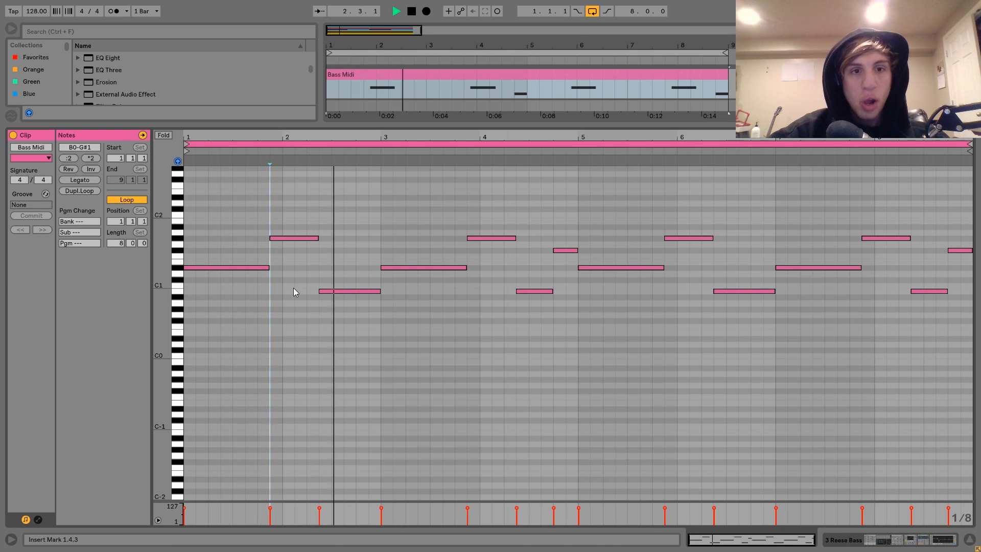
pyautogui.press('space')
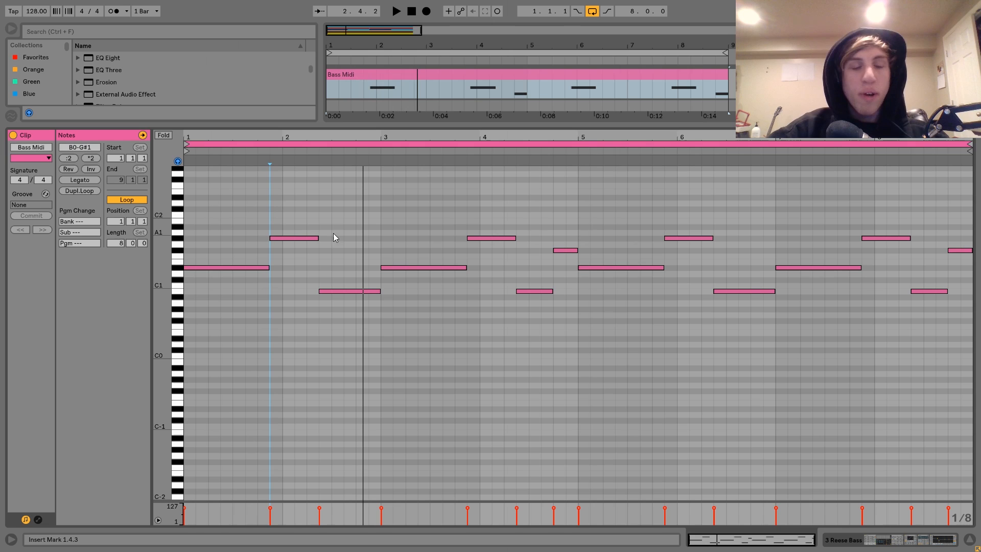
pyautogui.click(292, 215)
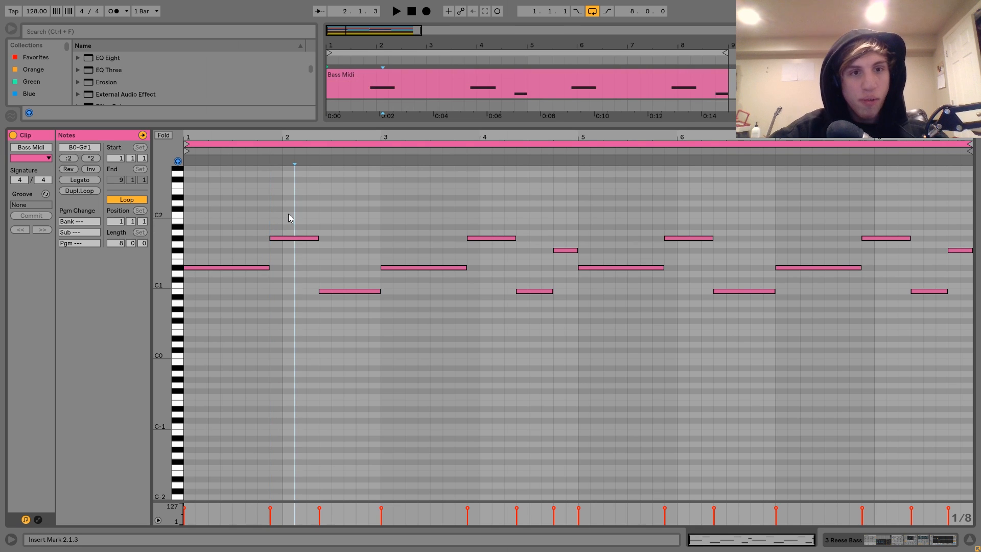
# - Try an on-beat bass rhythm: shift the second and third notes to start at 2.1.1, lengthen the first D#1 to one bar, and play it
pyautogui.moveTo(293, 220); pyautogui.dragTo(339, 358)
pyautogui.press('Right')
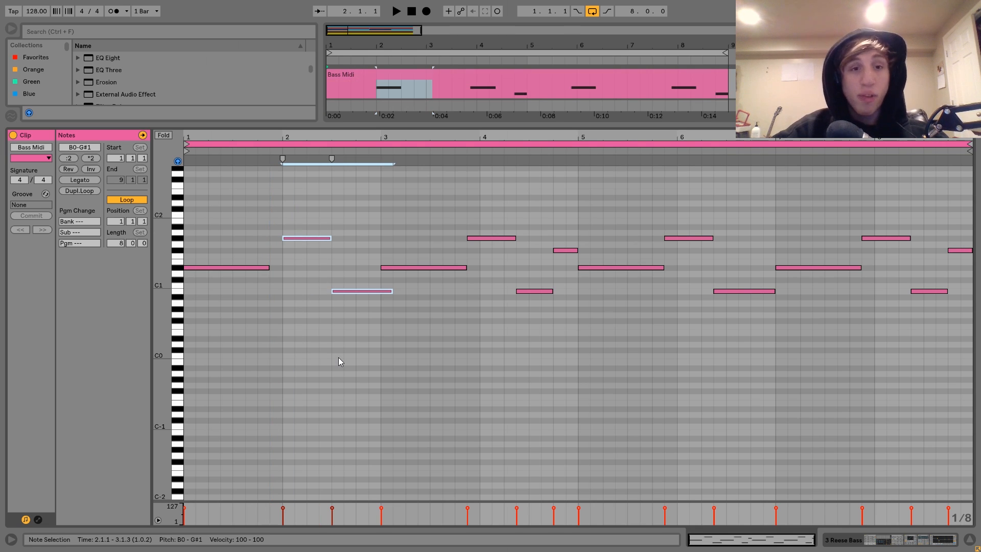
pyautogui.click(221, 267)
pyautogui.hotkey('shift', 'Right')
pyautogui.press('space')
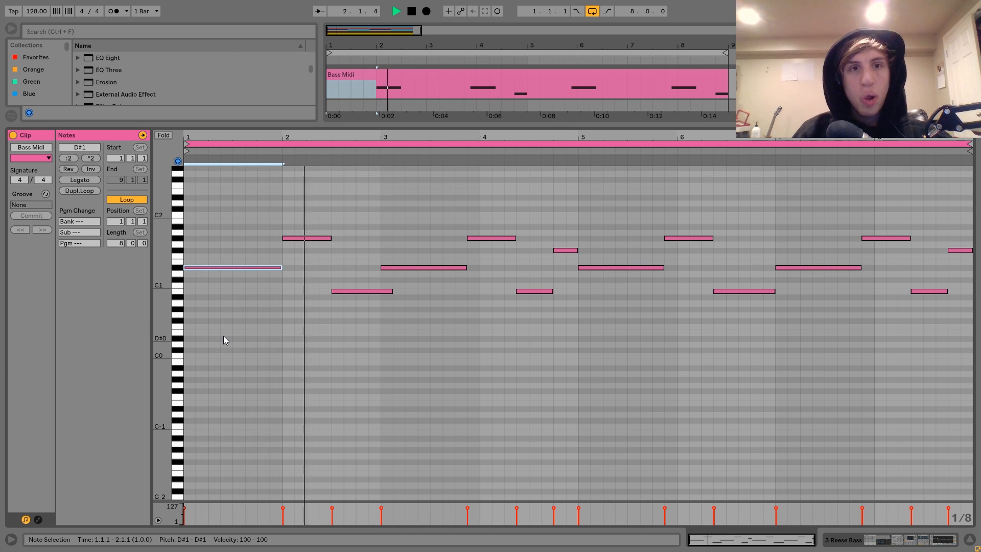
pyautogui.press('space')
# - Undo the bass note shift and the lengthening, and play the original off-beat rhythm for comparison
pyautogui.hotkey('ctrl', 'z')
pyautogui.hotkey('ctrl', 'z')
pyautogui.press('space')
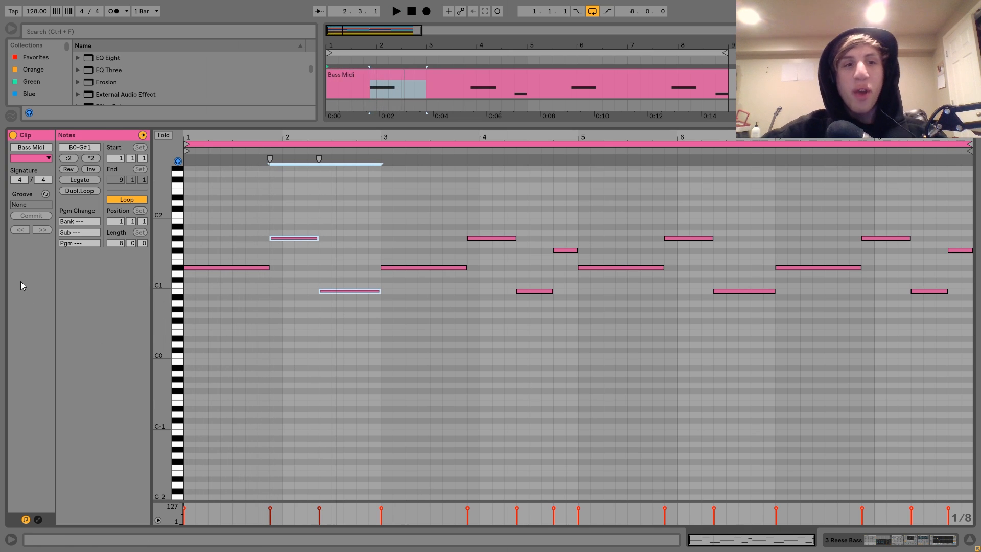
pyautogui.press('space')
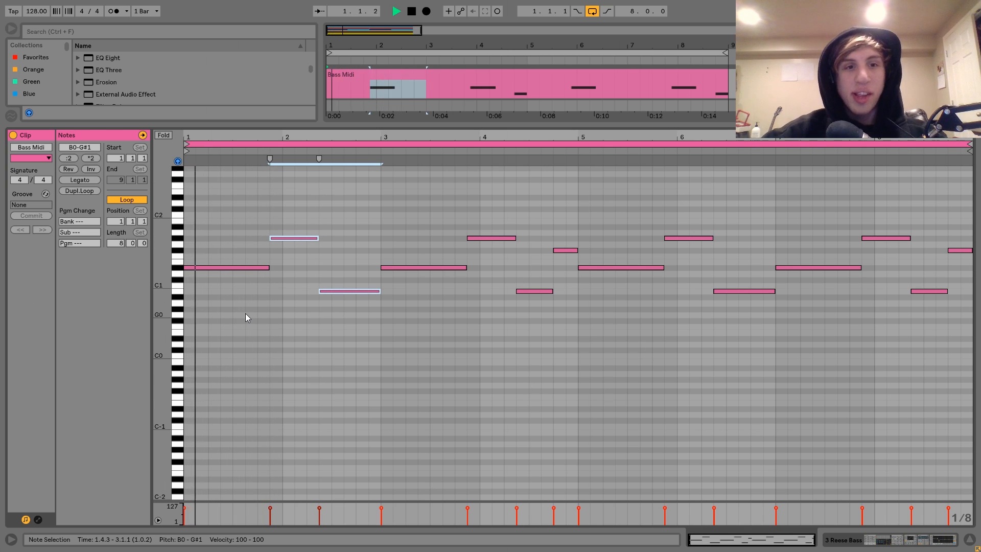
pyautogui.click(268, 216)
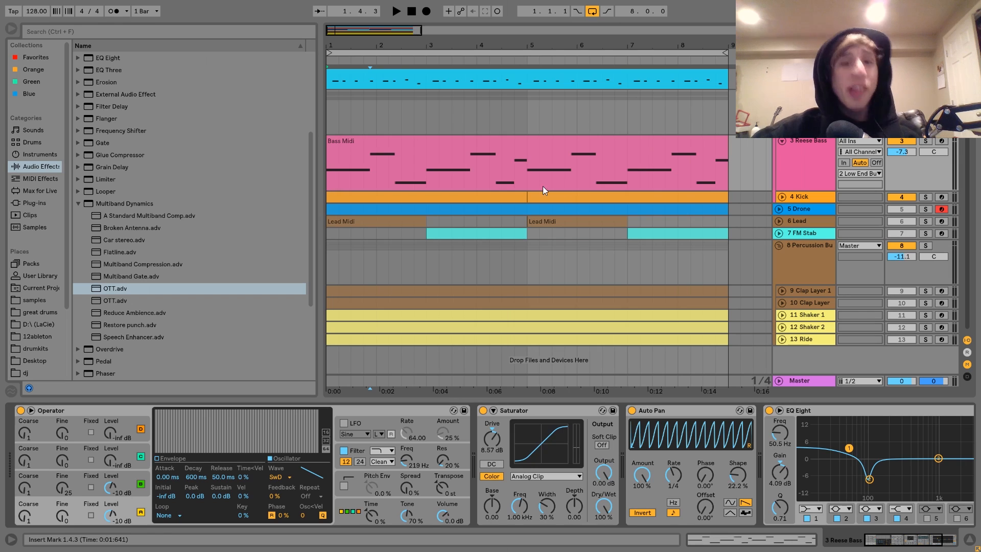
# - Select the Bass Midi clip and examine the Reese Bass Operator's oscillators, algorithm, global settings and filter
pyautogui.click(512, 145)
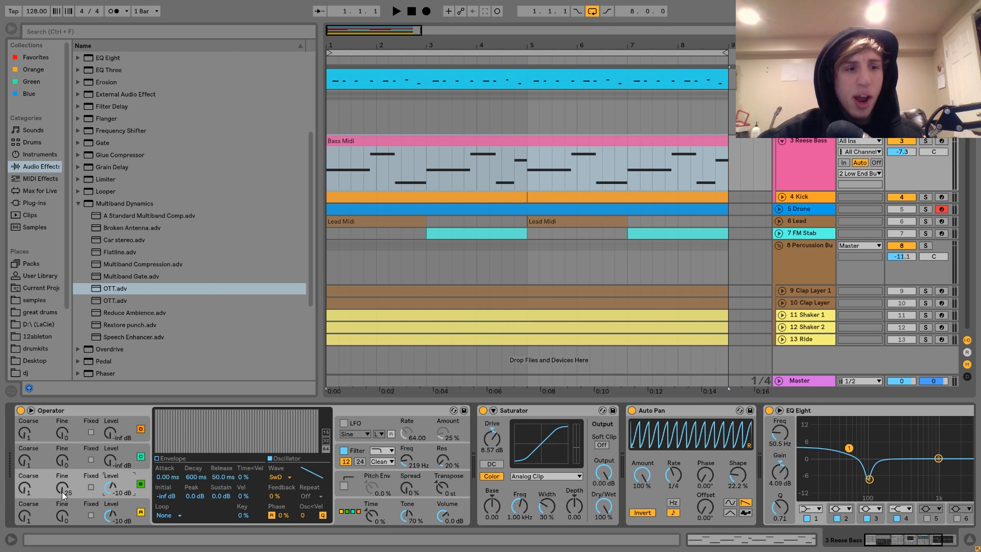
pyautogui.click(365, 511)
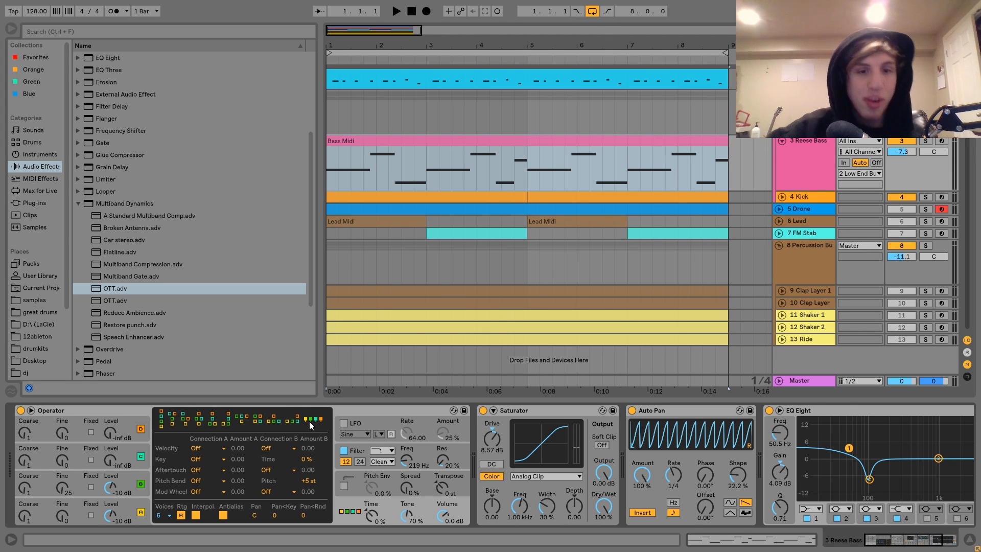
pyautogui.click(360, 455)
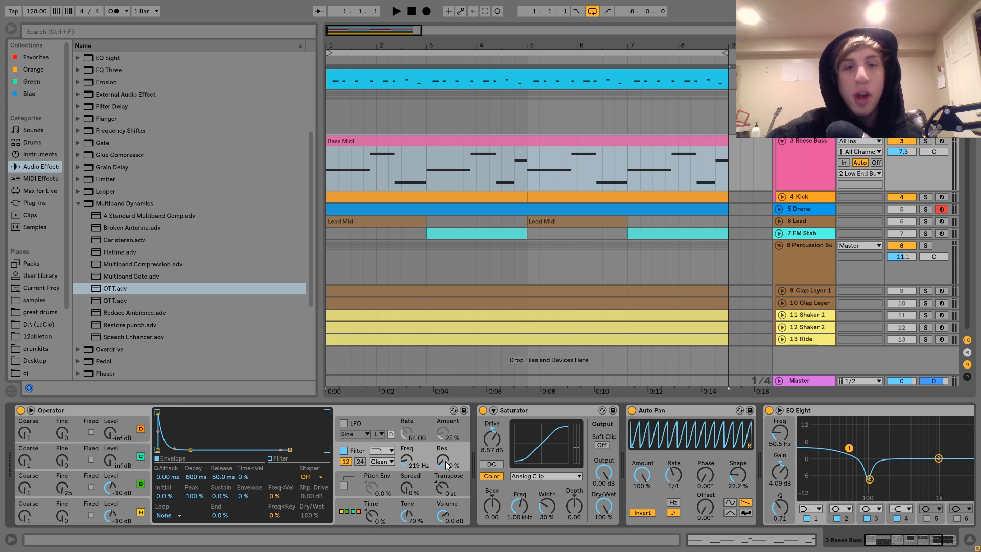
pyautogui.hscroll(3, 446, 463)
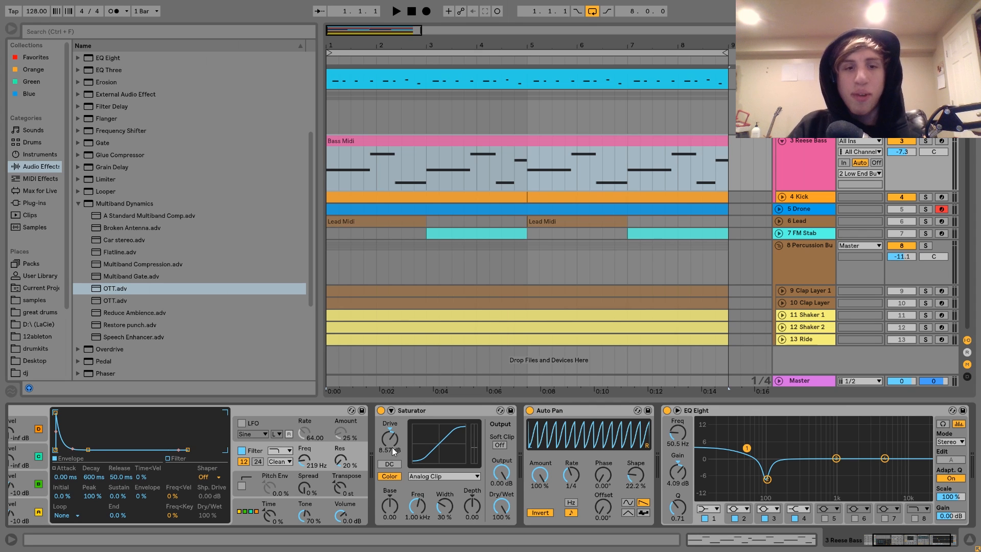
# - Compare the Reese Bass with its Saturator bypassed and switched back on, and solo the track during playback
pyautogui.click(379, 410)
pyautogui.press('space')
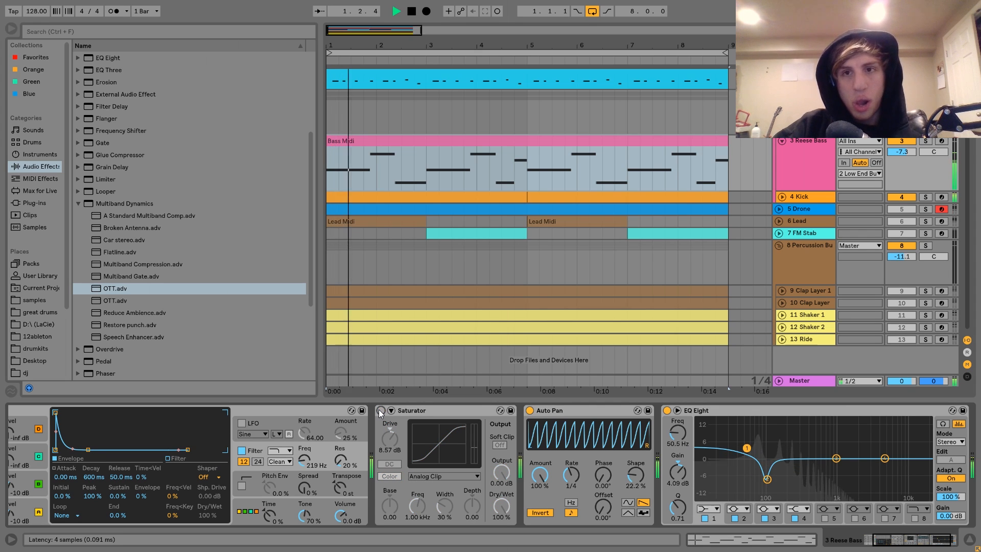
pyautogui.click(378, 409)
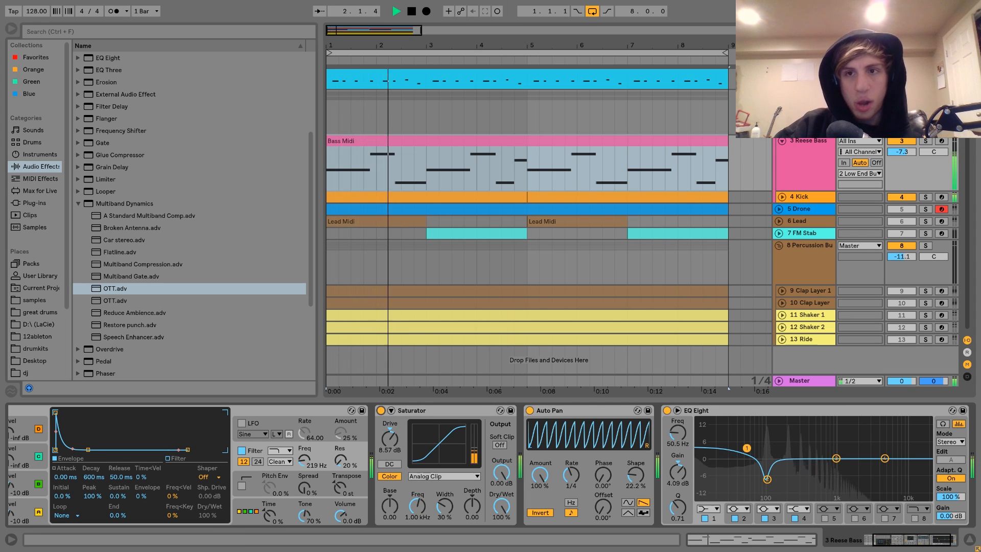
pyautogui.click(925, 141)
pyautogui.press('space')
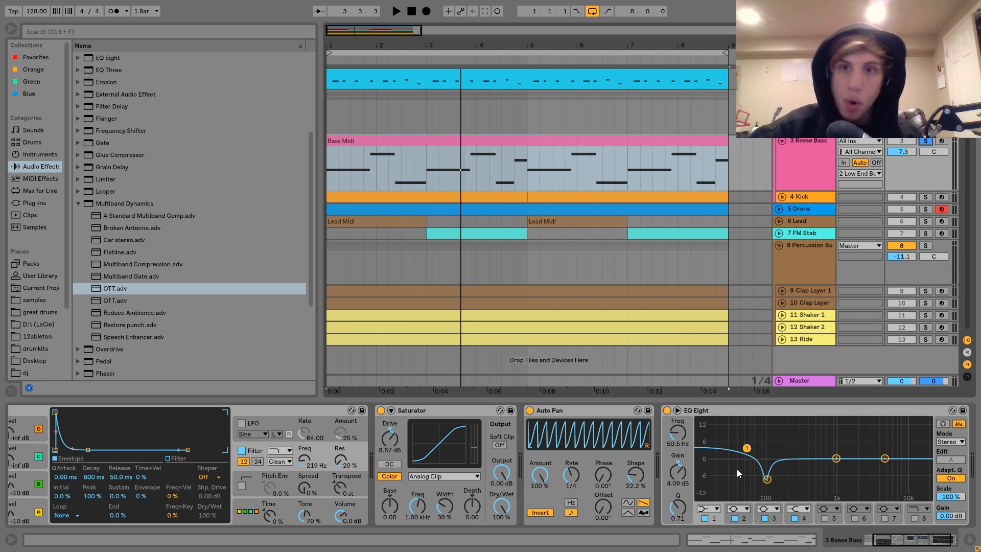
# - Unfold and solo the Kick track, and play its opening bars through the Drum Buss
pyautogui.click(815, 194)
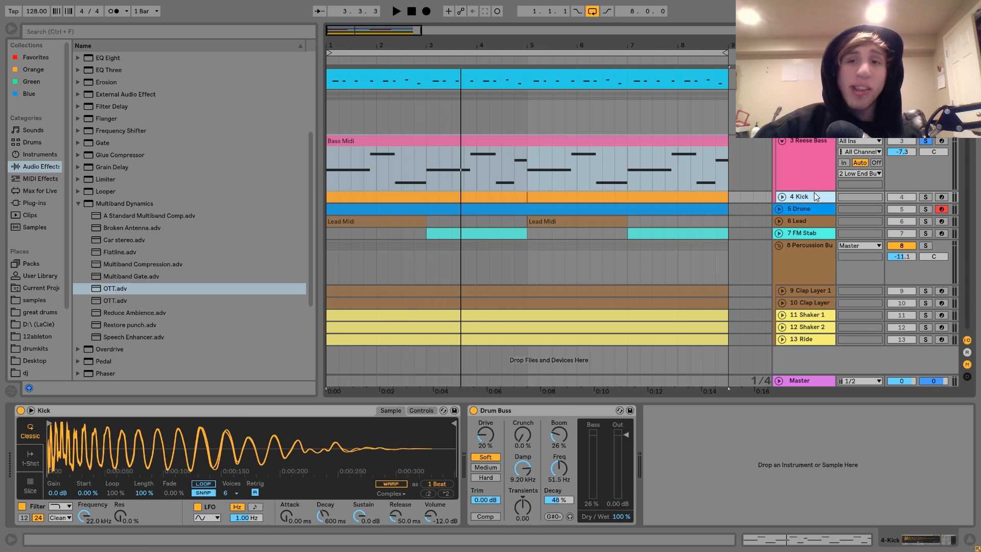
pyautogui.click(782, 197)
pyautogui.click(926, 197)
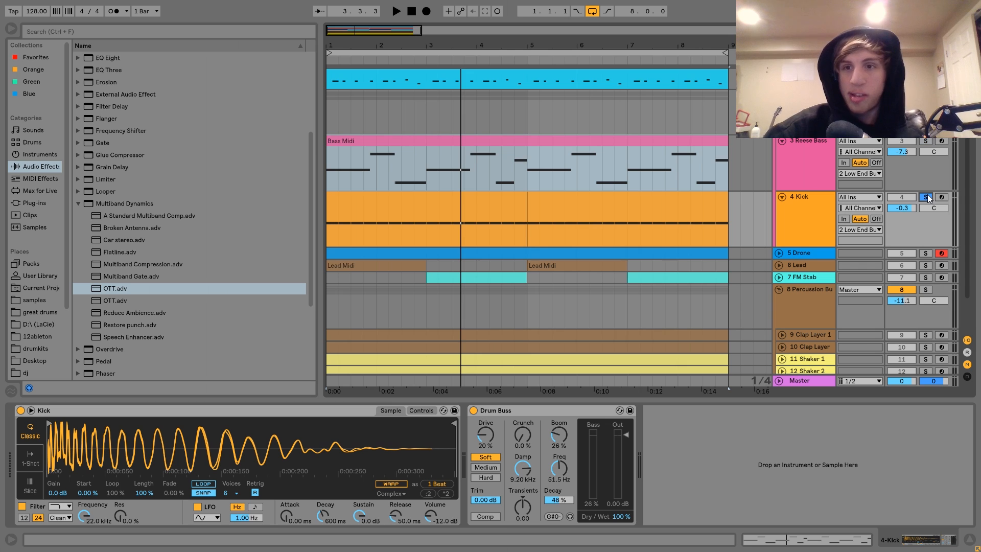
pyautogui.press('space')
pyautogui.press('space')
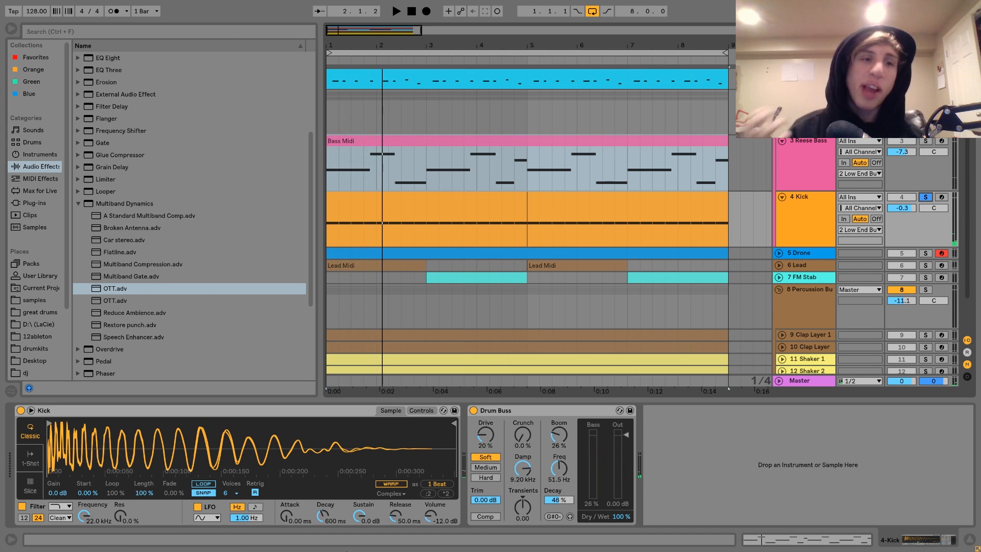
pyautogui.press('space')
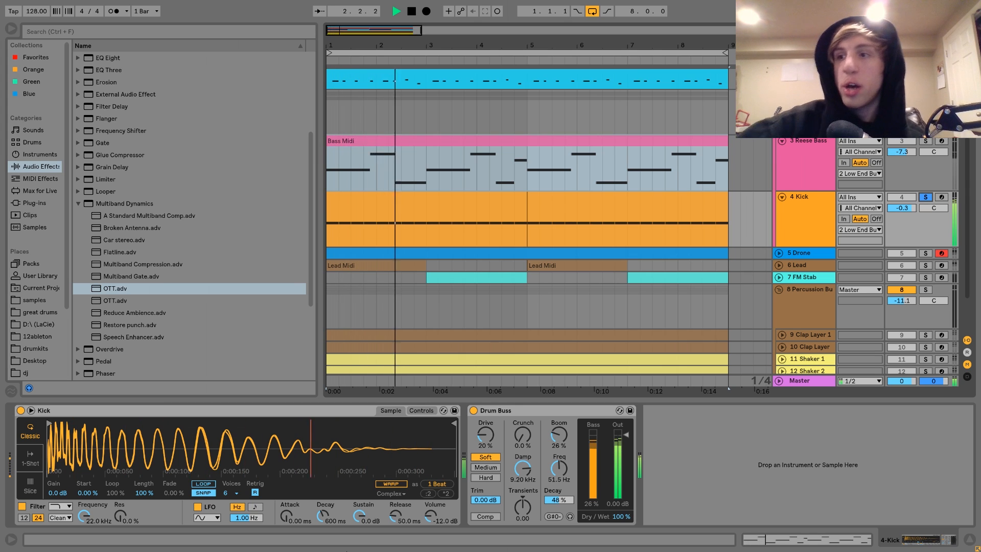
pyautogui.press('space')
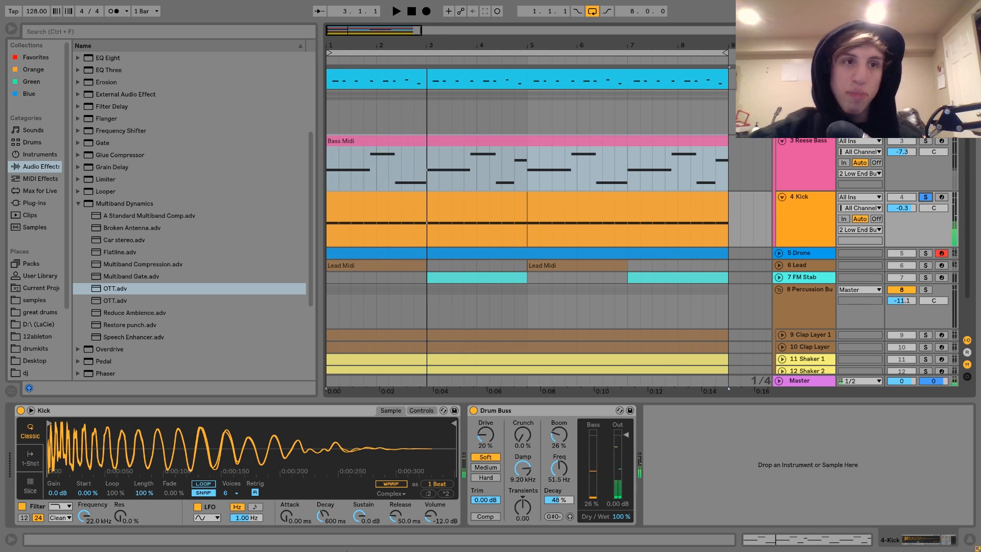
# - Add a Spectrum after the Kick's Drum Buss and show its enlarged display during playback before collapsing it
pyautogui.scroll(-4, 169, 236)
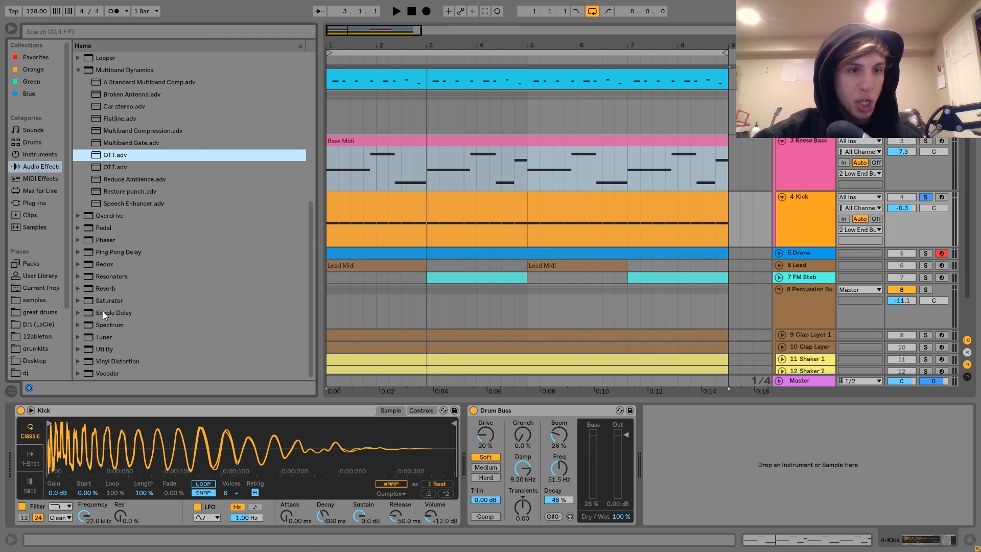
pyautogui.doubleClick(112, 326)
pyautogui.press('space')
pyautogui.click(659, 410)
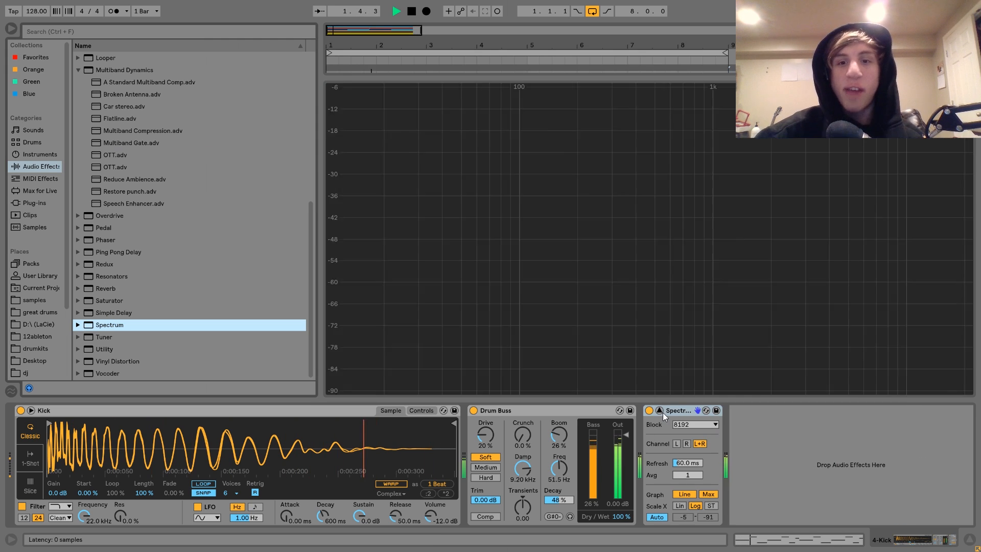
pyautogui.click(662, 412)
pyautogui.press('space')
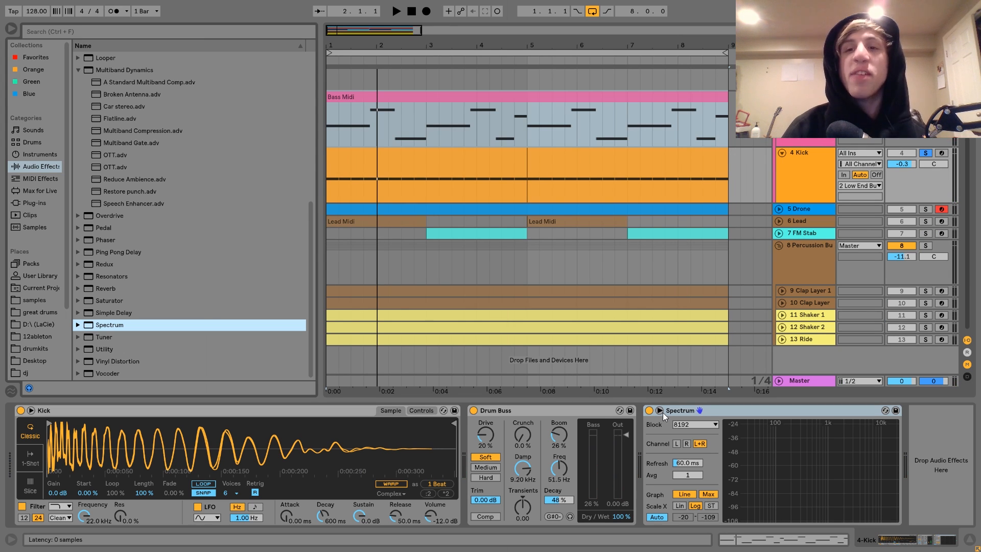
# - Play the kick to examine its frequency content in the Spectrum, and delete the Spectrum from the track
pyautogui.press('space')
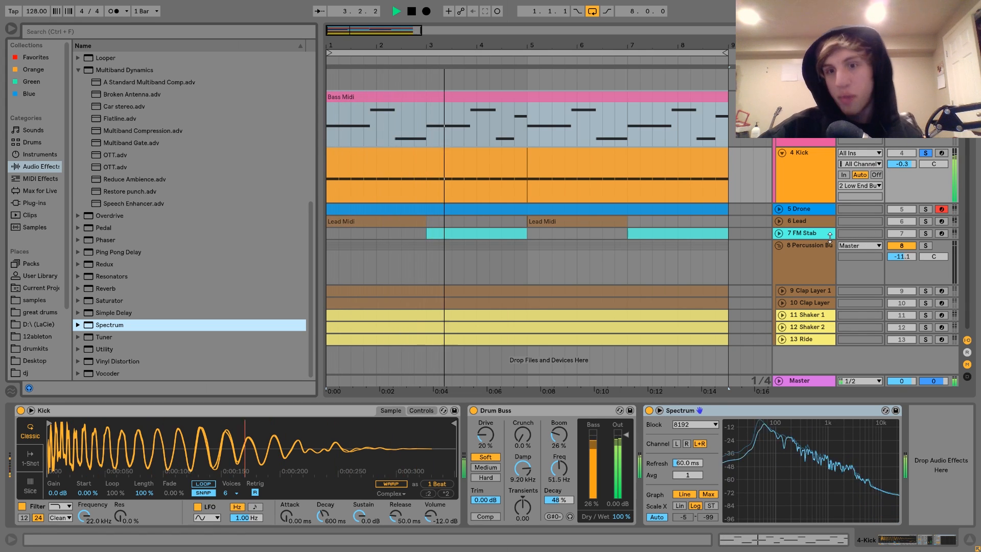
pyautogui.press('space')
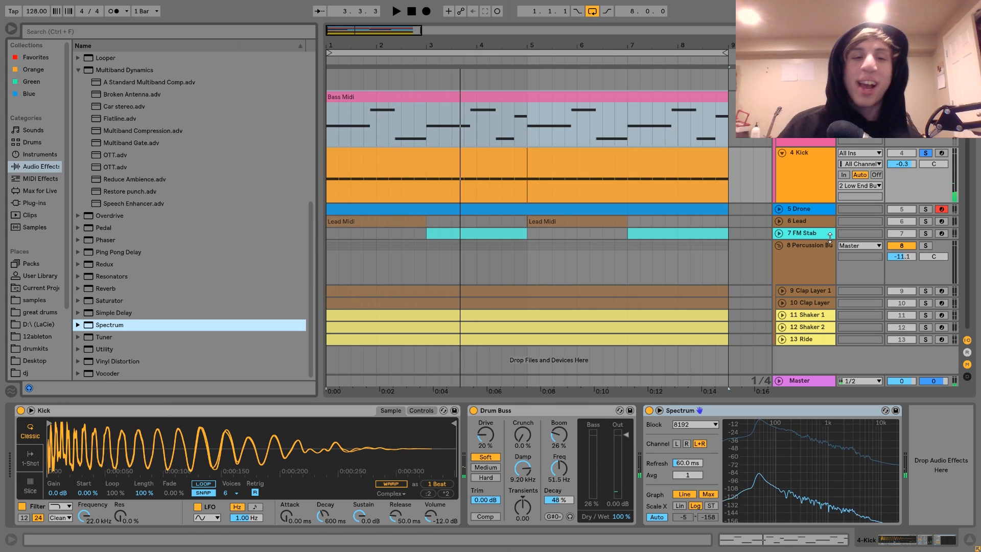
pyautogui.press('space')
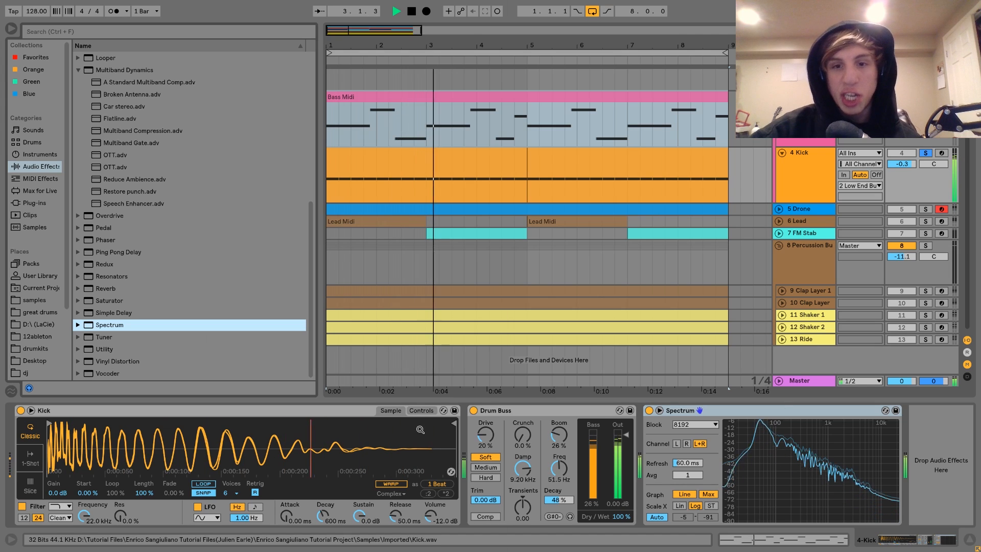
pyautogui.click(683, 411)
pyautogui.press('Delete')
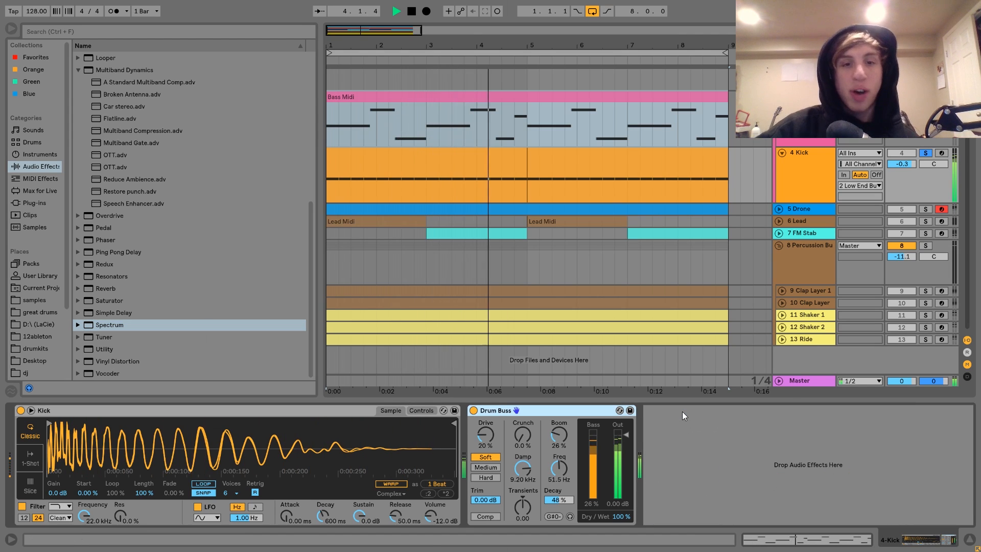
pyautogui.press('space')
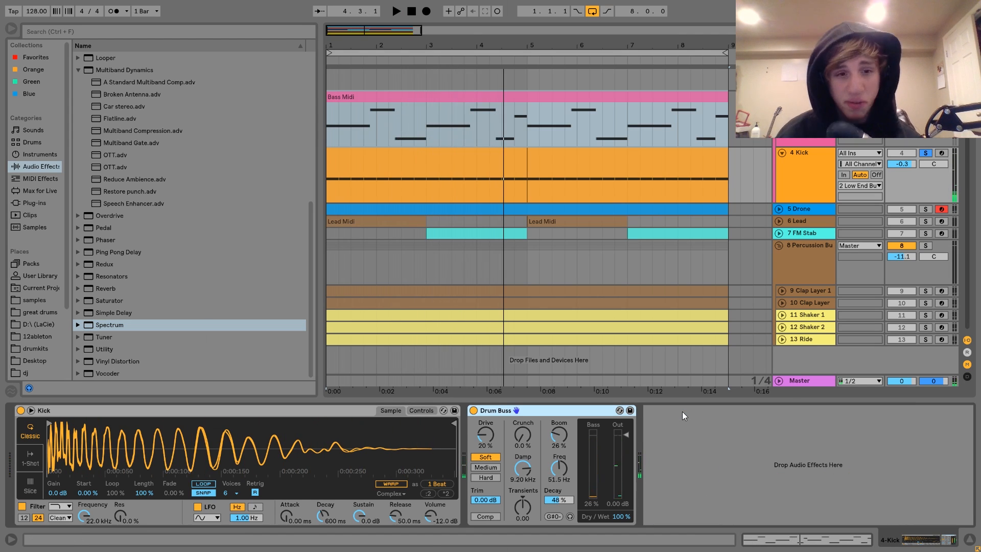
# - Compare the kick with its Drum Buss bypassed and switched back on during playback
pyautogui.press('space')
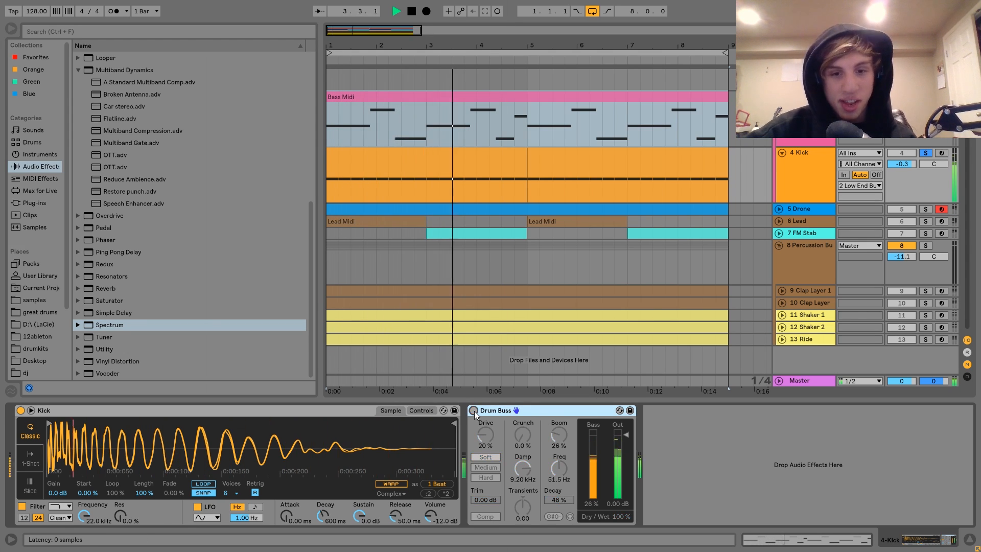
pyautogui.press('space')
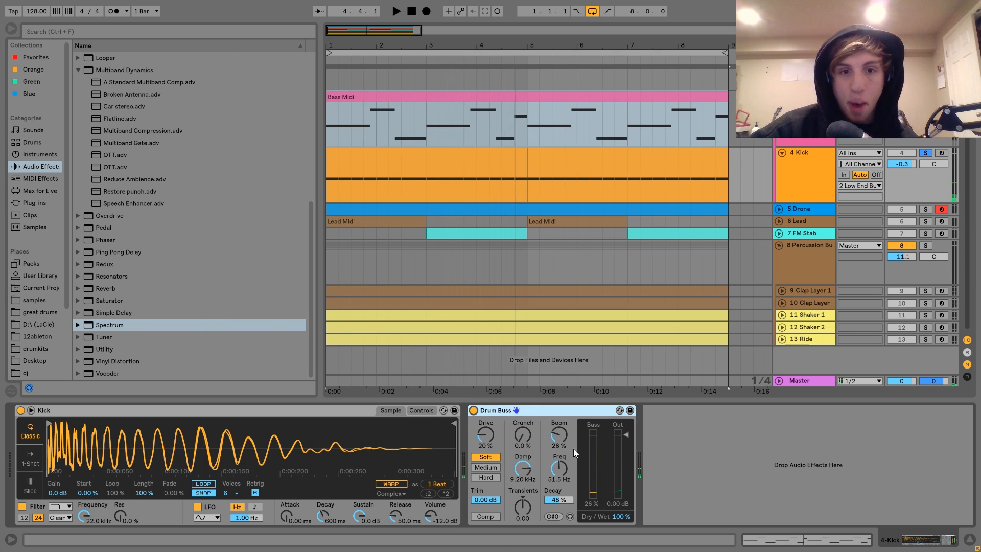
# - Select the Low End Bus and play the kick and Reese Bass together through its Drum Buss, Compressor and EQ Eight
pyautogui.scroll(3, 664, 358)
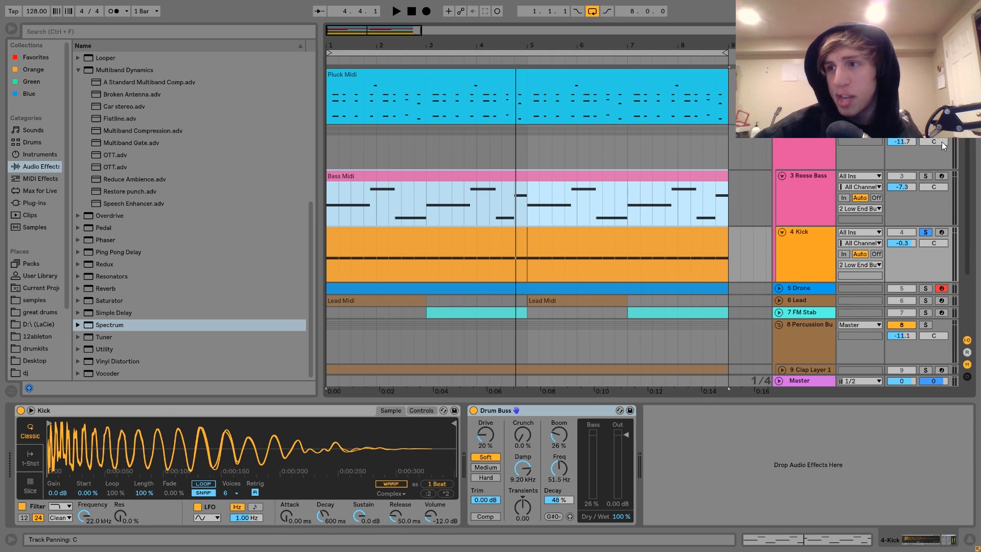
pyautogui.click(791, 140)
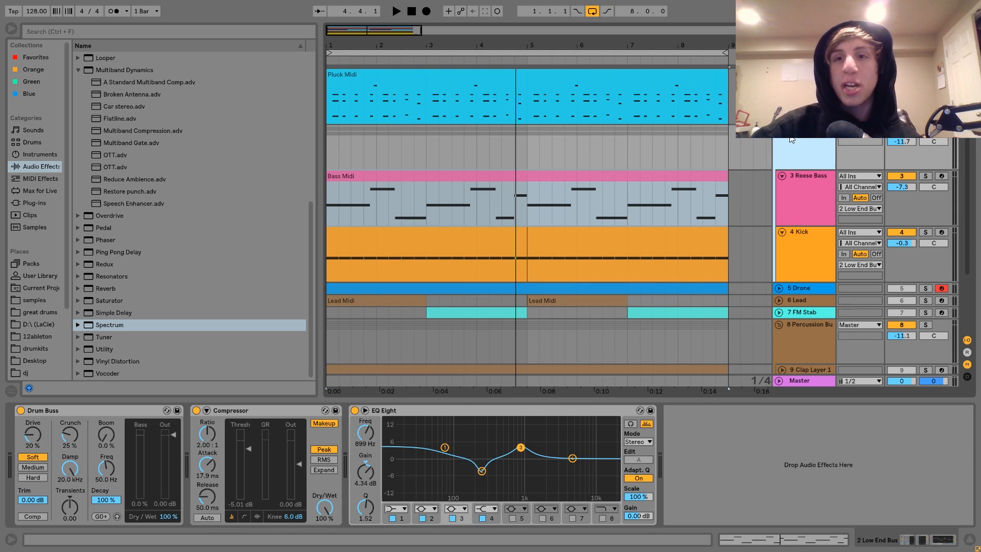
pyautogui.press('space')
pyautogui.press('space')
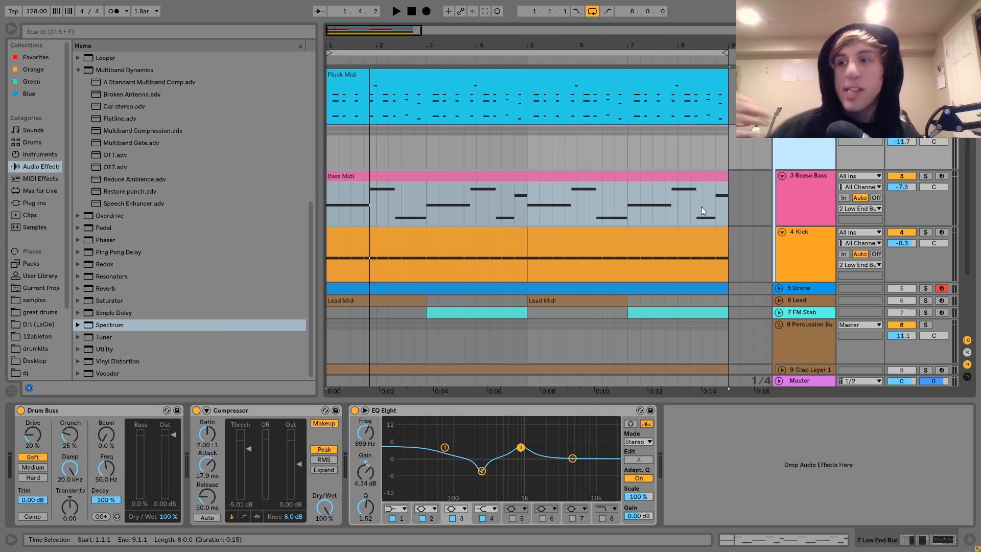
pyautogui.press('space')
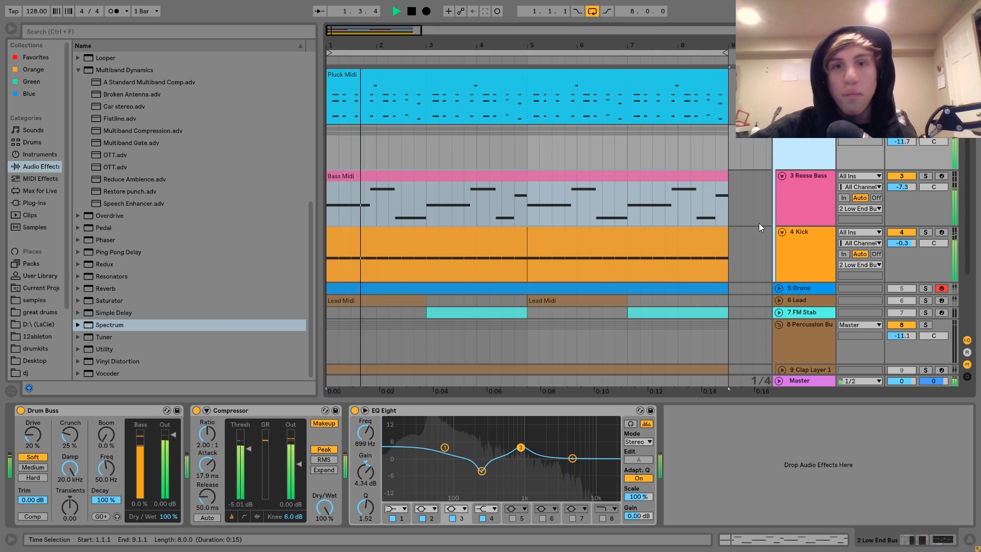
pyautogui.press('space')
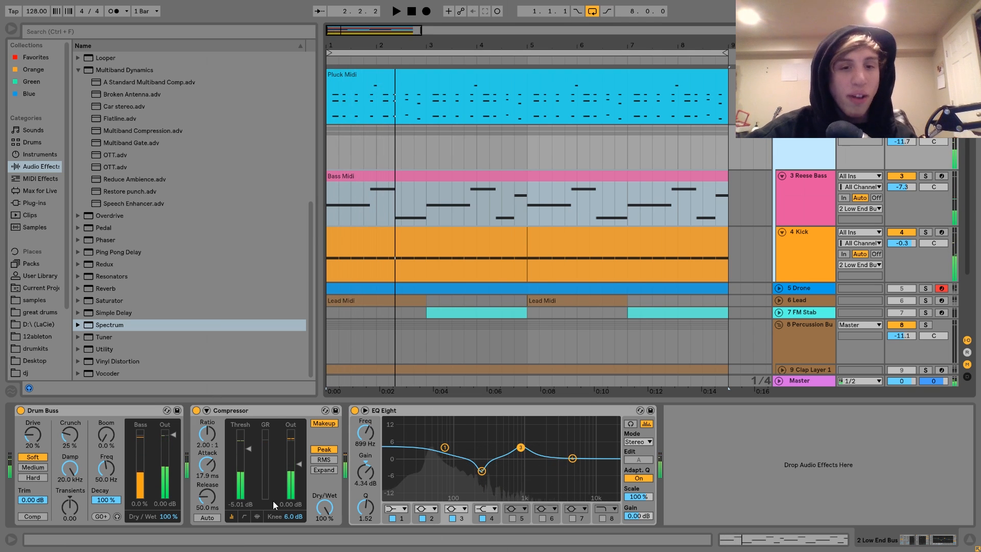
# - Bypass the Low End Bus's Compressor and EQ Eight, and compare the low end with its Drum Buss off and on during playback
pyautogui.click(354, 411)
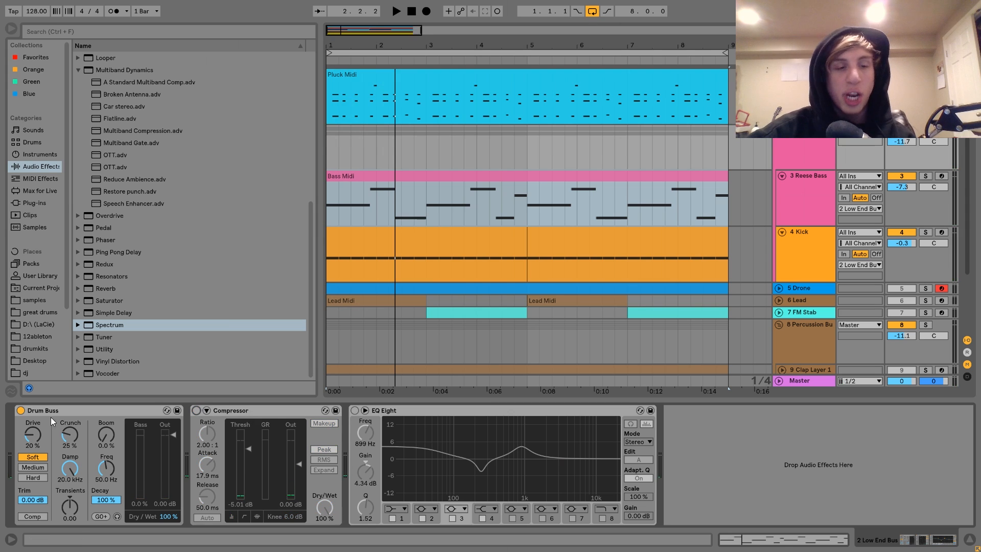
pyautogui.click(20, 410)
pyautogui.press('space')
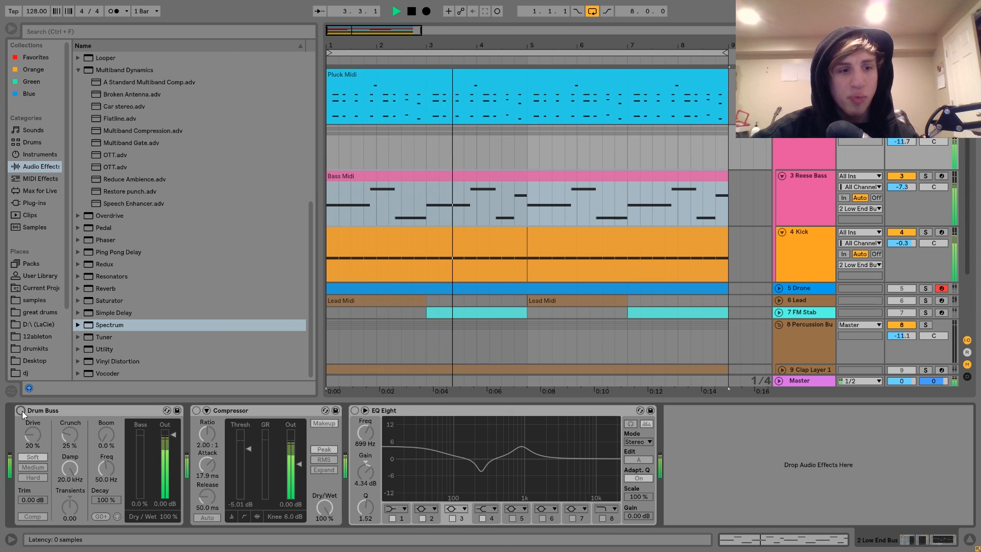
pyautogui.click(21, 410)
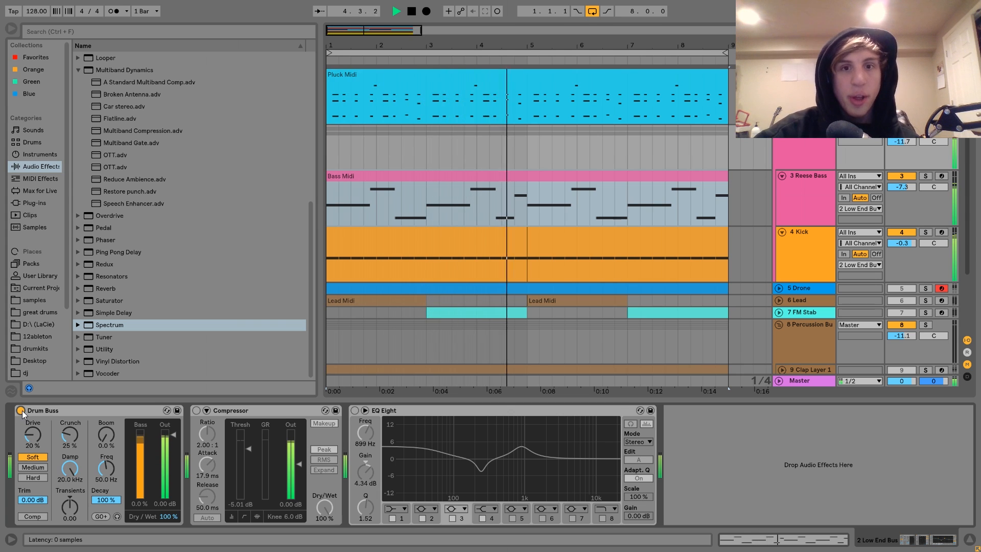
pyautogui.press('space')
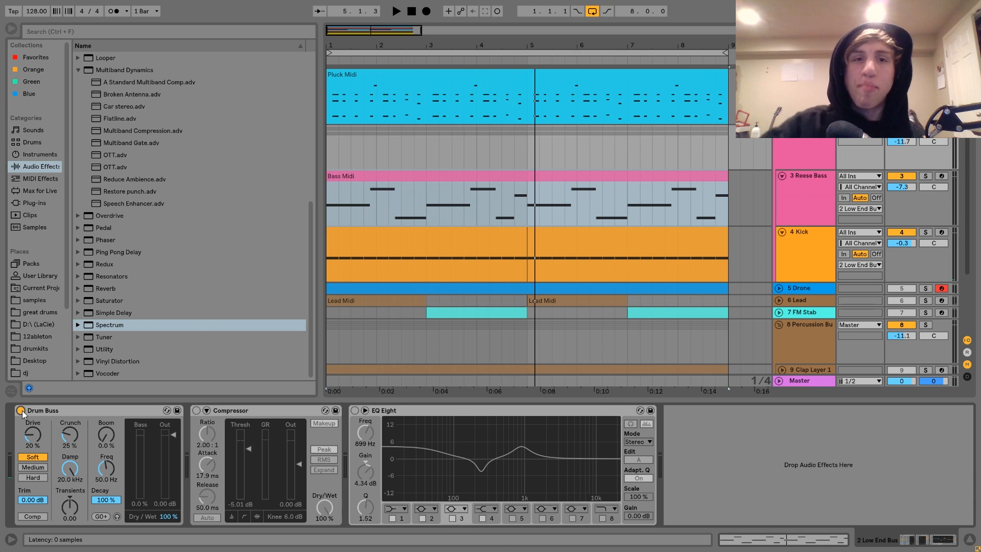
pyautogui.press('space')
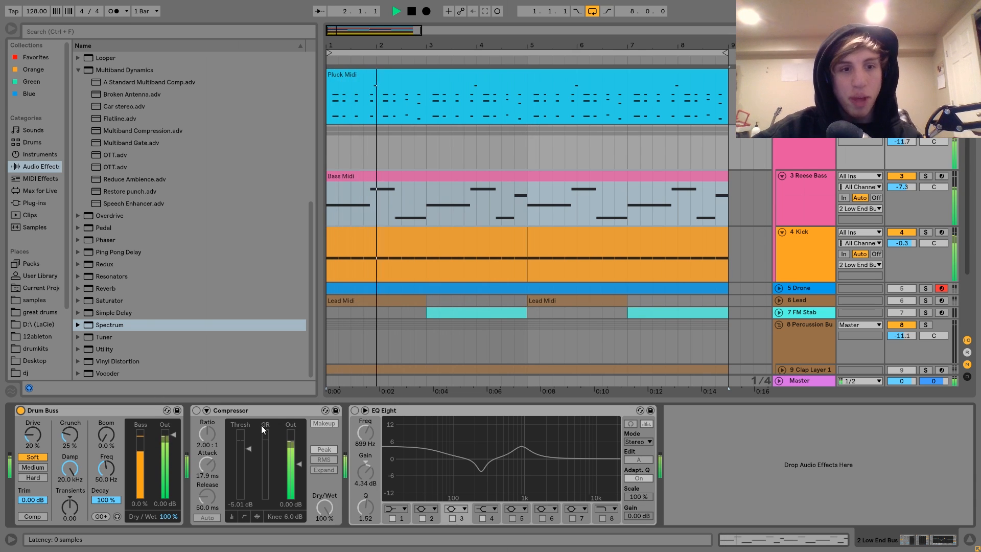
pyautogui.press('space')
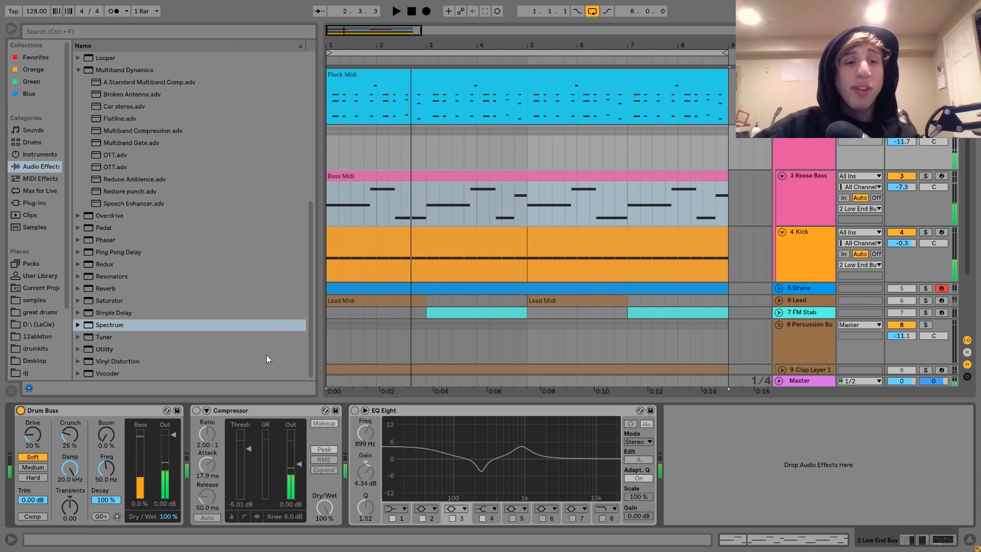
# - Switch the Low End Bus's Compressor back on during playback and listen to the kick and bass through it
pyautogui.press('space')
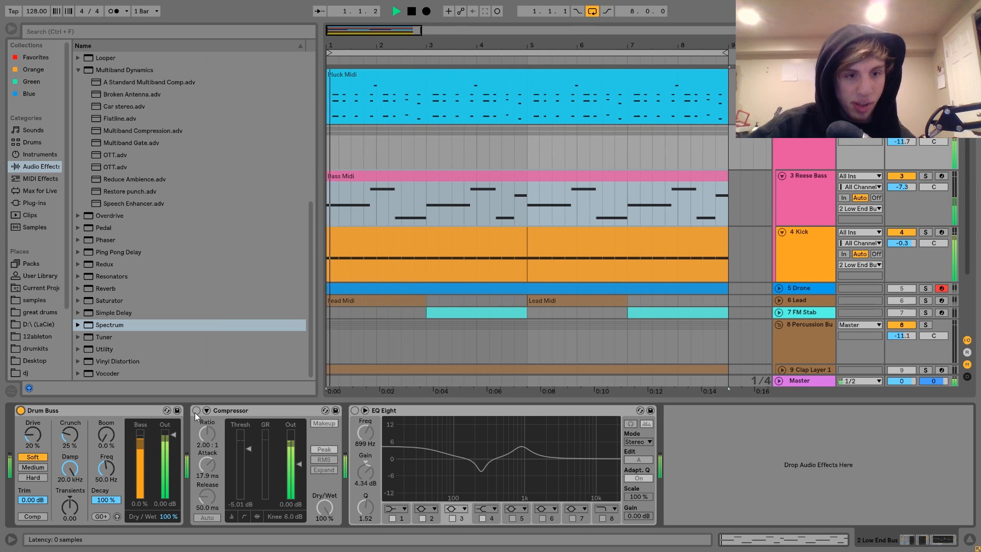
pyautogui.click(196, 411)
pyautogui.press('space')
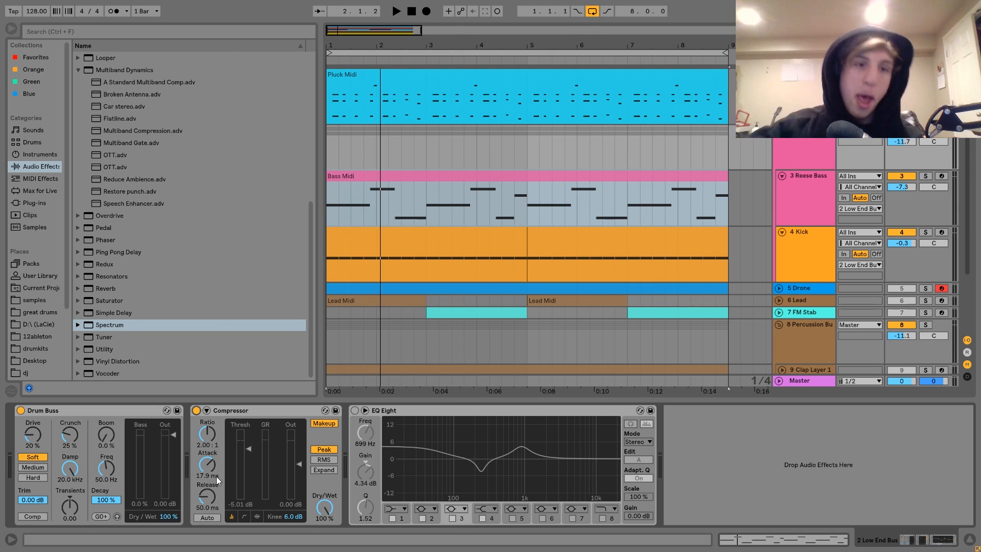
pyautogui.press('space')
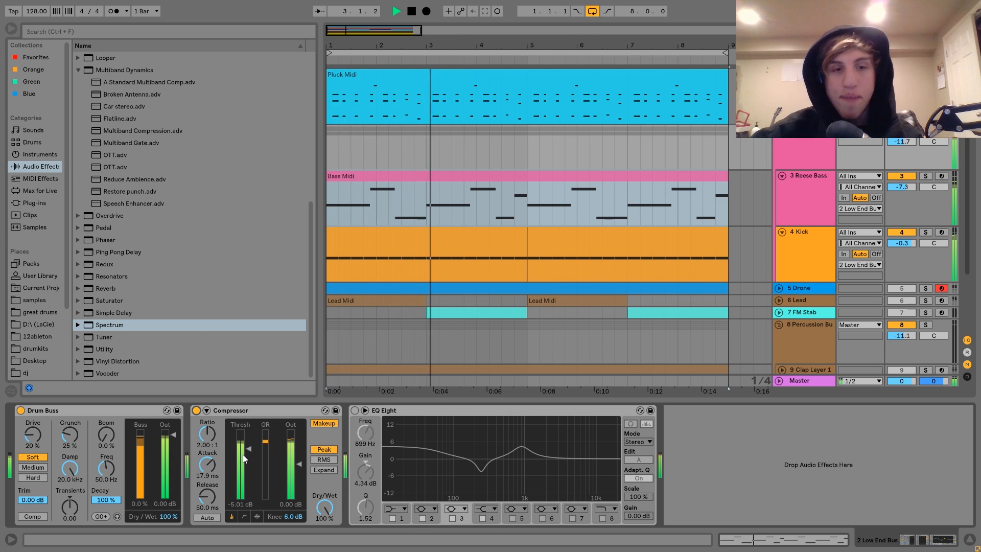
pyautogui.press('space')
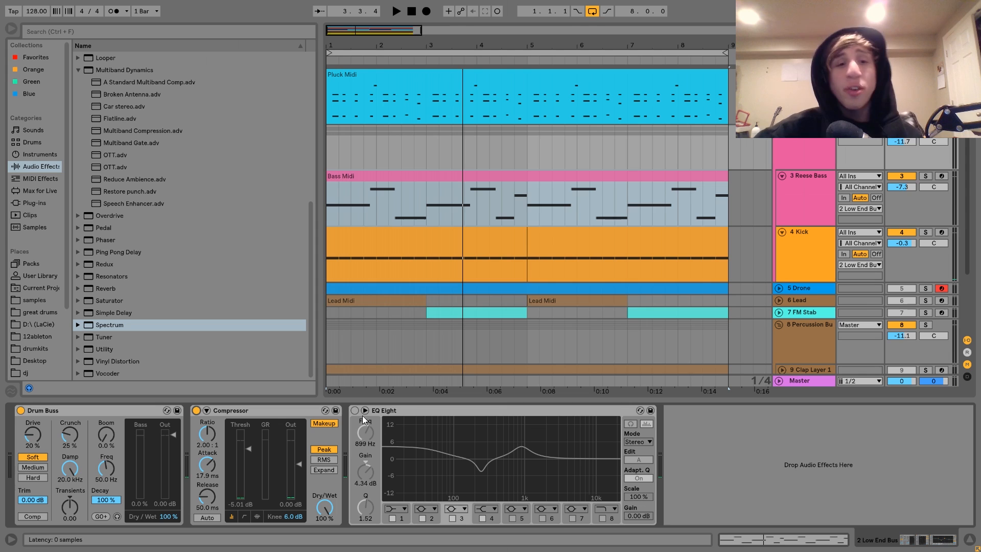
# - Switch the Low End Bus's EQ Eight back on, inspect bands 2 and 3, and play the low end within the full mix
pyautogui.click(356, 411)
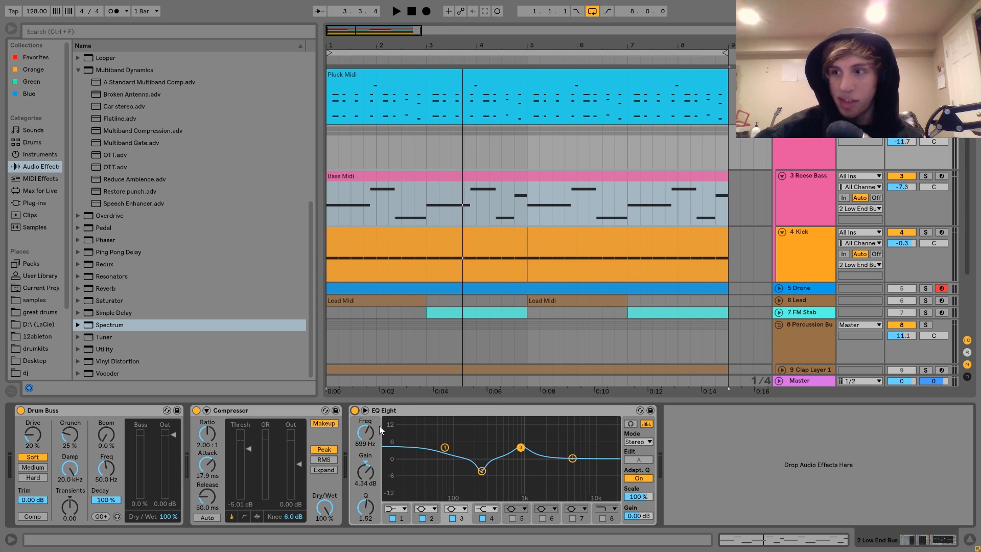
pyautogui.press('space')
pyautogui.press('space')
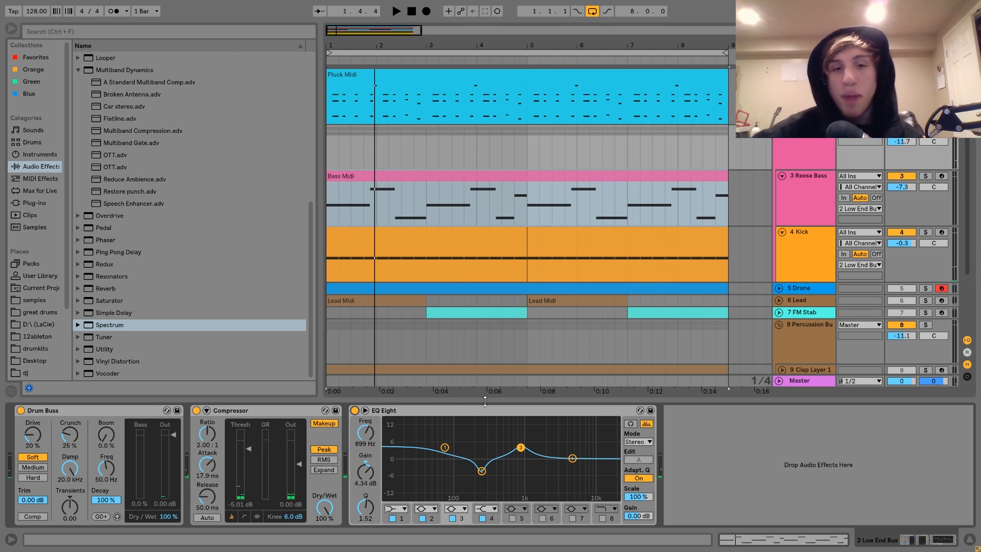
pyautogui.click(482, 471)
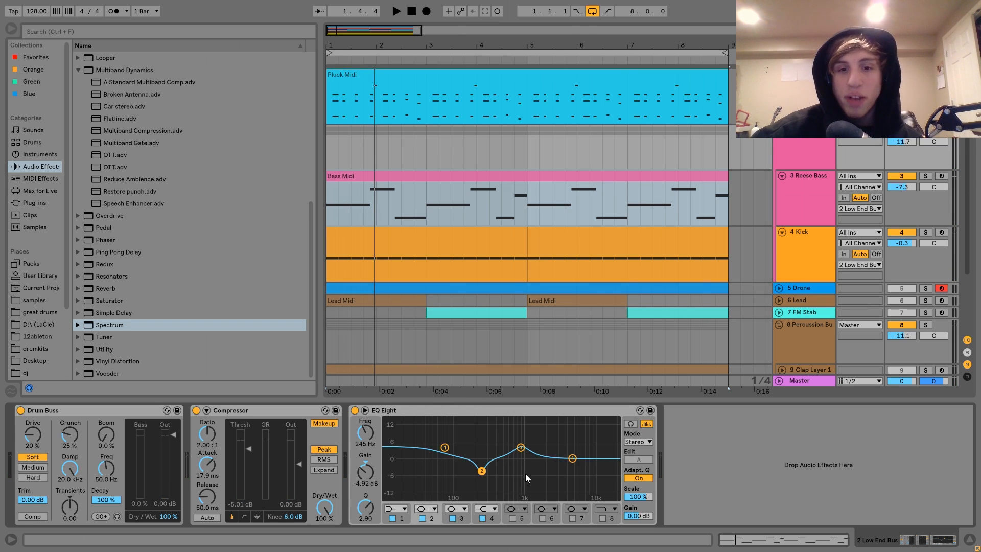
pyautogui.click(521, 447)
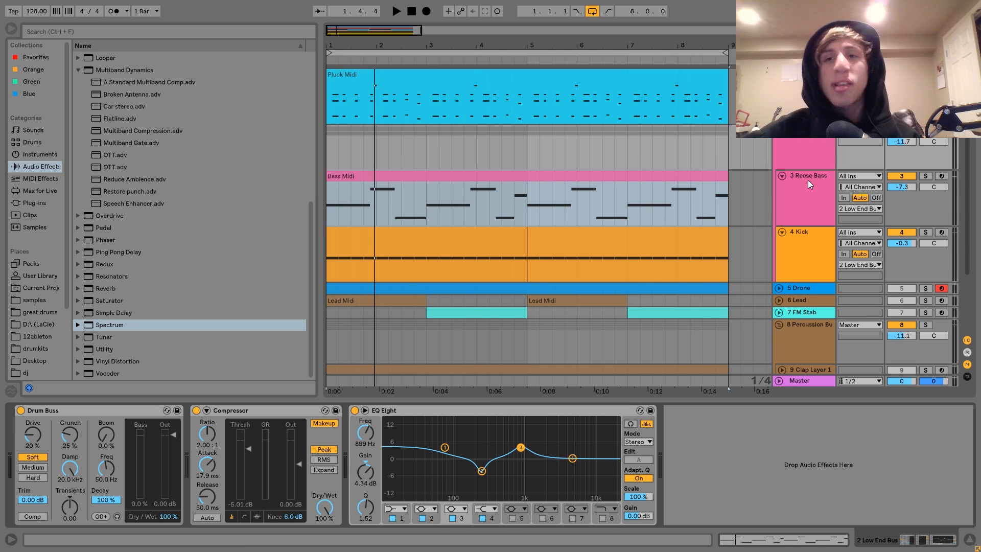
pyautogui.press('space')
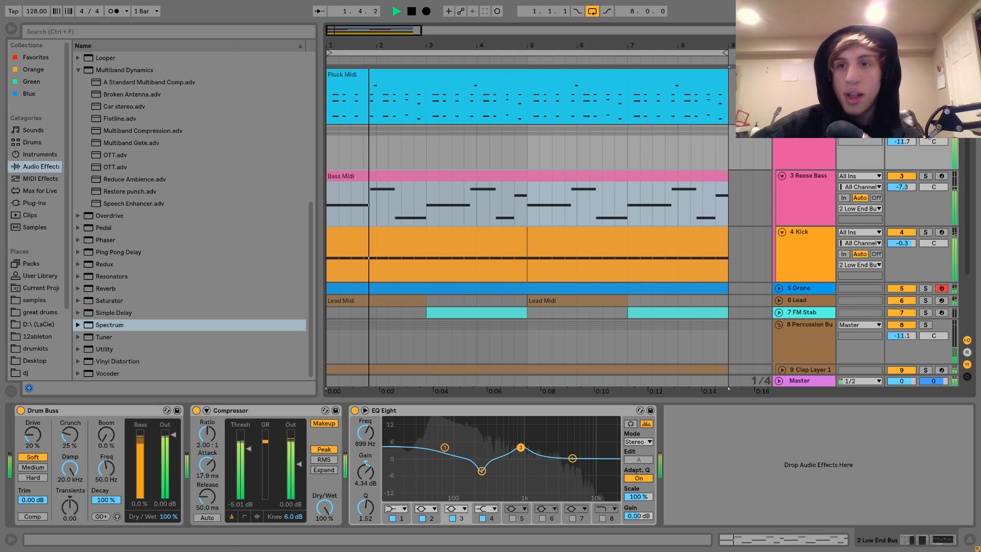
pyautogui.press('space')
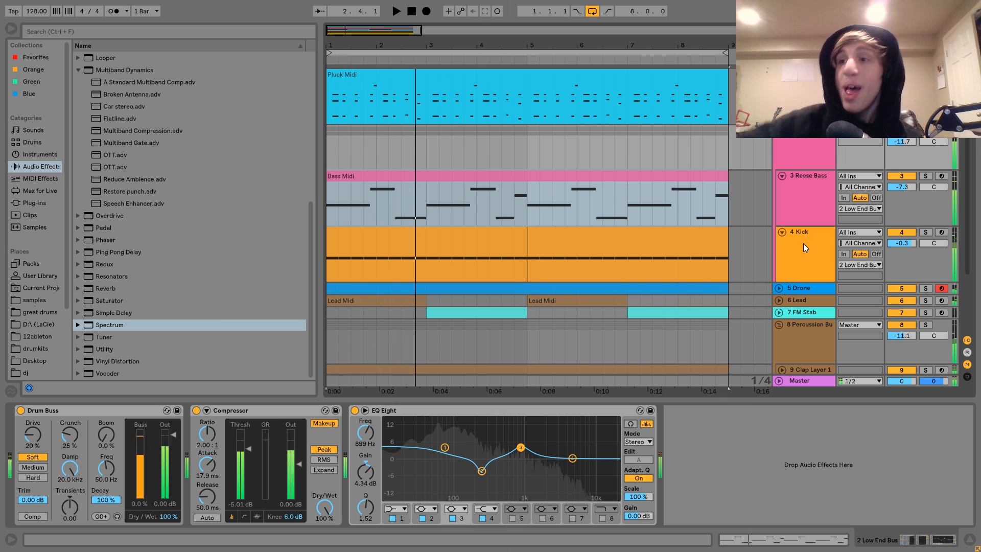
# - Unfold and solo the Drone track, and play its clip alone
pyautogui.scroll(-3, 804, 243)
pyautogui.click(795, 208)
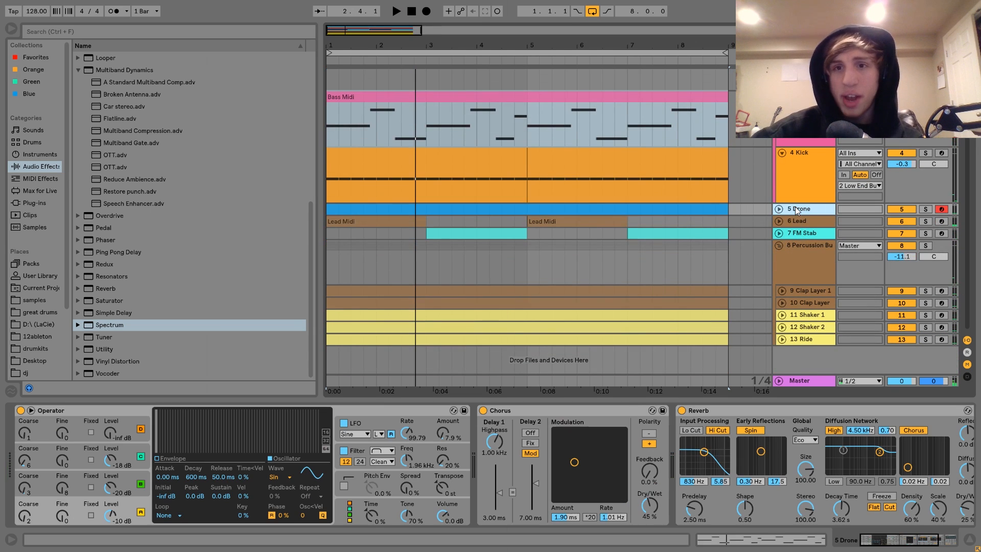
pyautogui.click(779, 209)
pyautogui.click(926, 209)
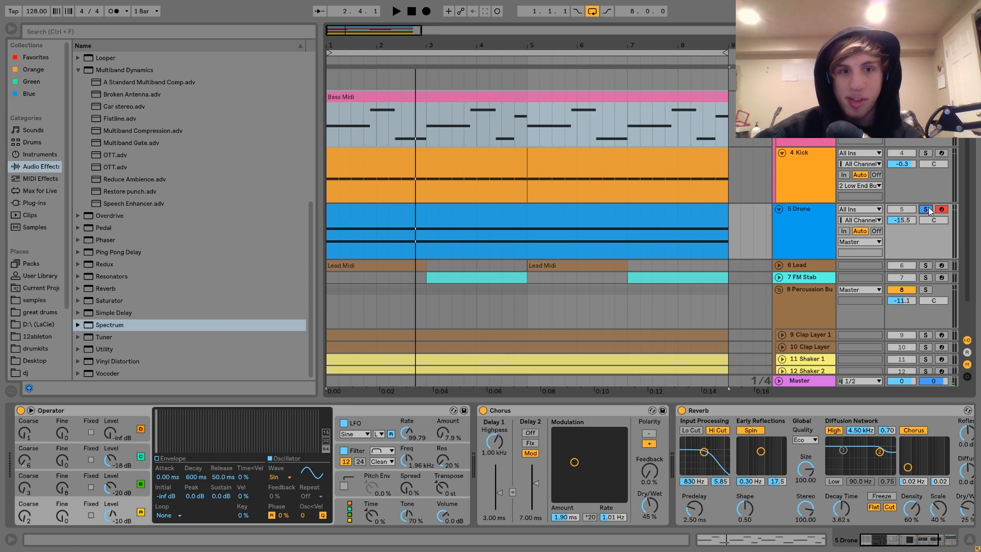
pyautogui.press('space')
pyautogui.click(656, 243)
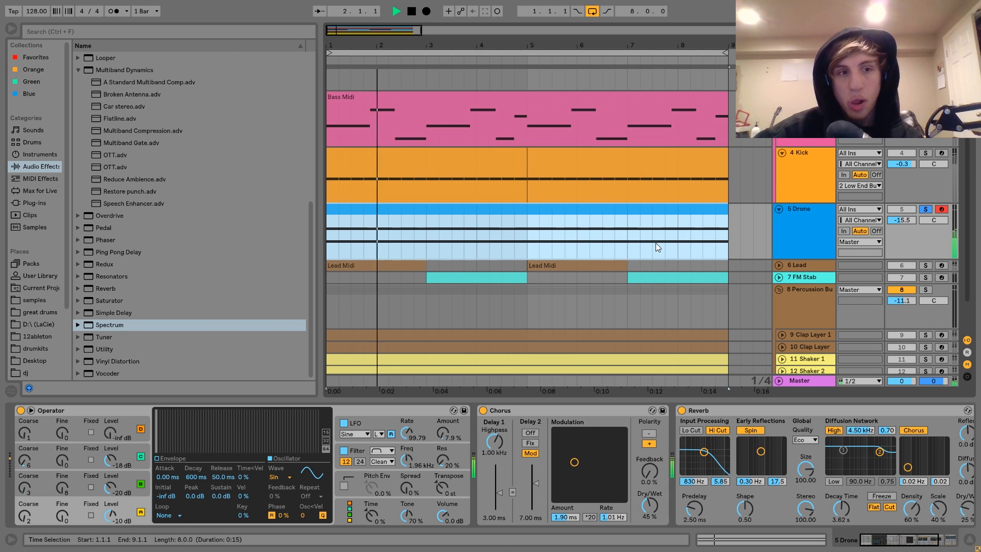
pyautogui.press('space')
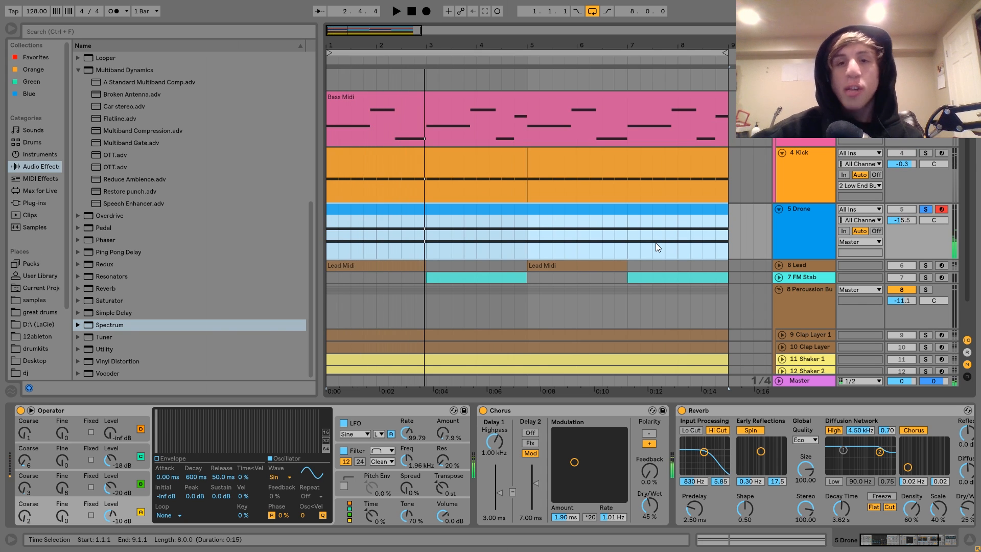
# - Sketch a D#3 note about two bars long below the F#3 in the Drone's MIDI clip, and delete it
pyautogui.doubleClick(617, 216)
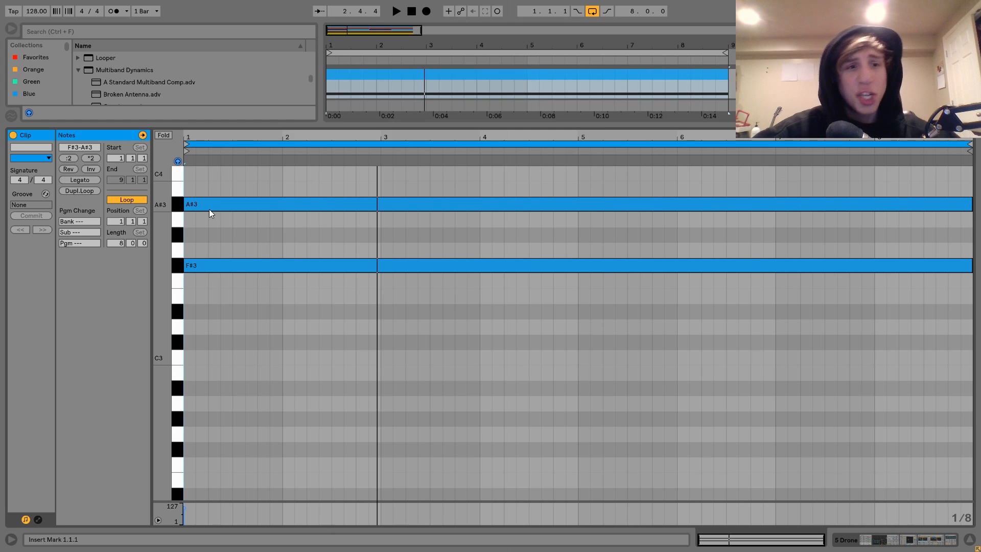
pyautogui.doubleClick(191, 315)
pyautogui.moveTo(192, 315); pyautogui.dragTo(416, 312)
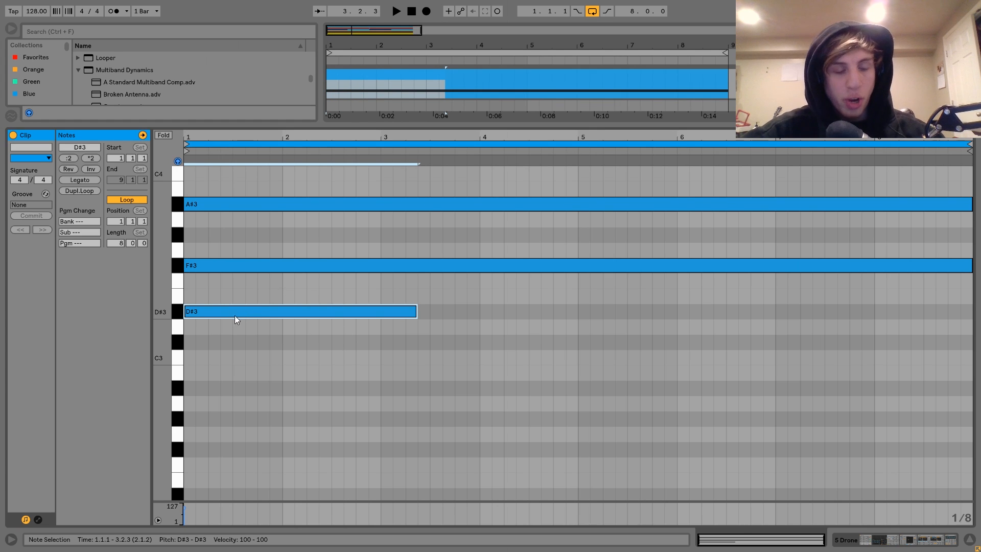
pyautogui.doubleClick(204, 311)
# - Play the Drone with its devices shown, and examine Operator's oscillator B and C levels, filter and LFO settings
pyautogui.press('space')
pyautogui.hotkey('shift', 'Tab')
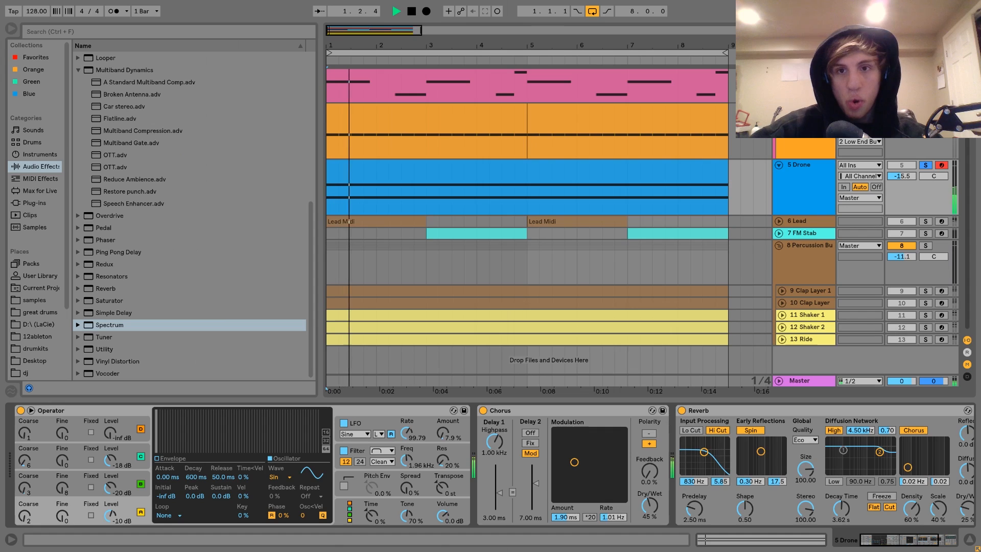
pyautogui.press('space')
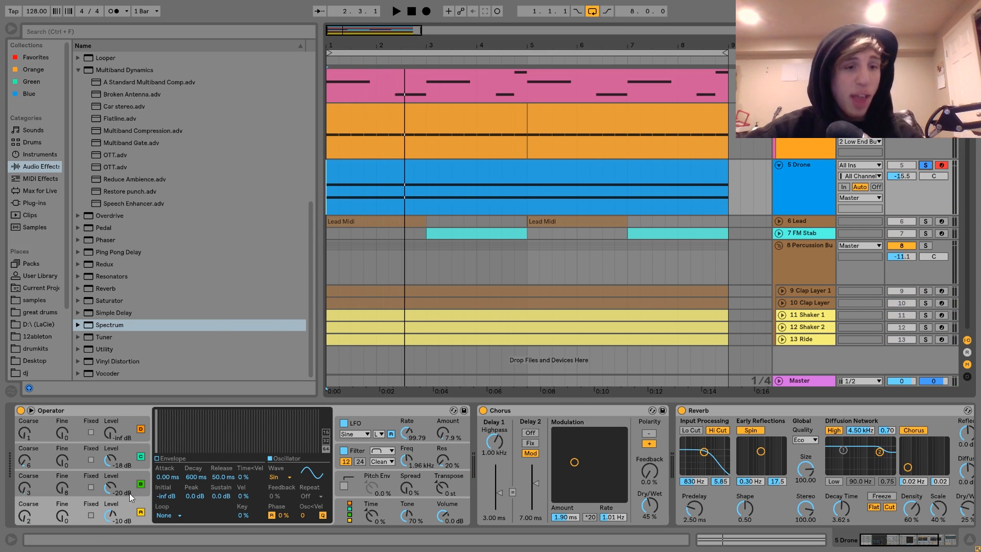
pyautogui.click(130, 475)
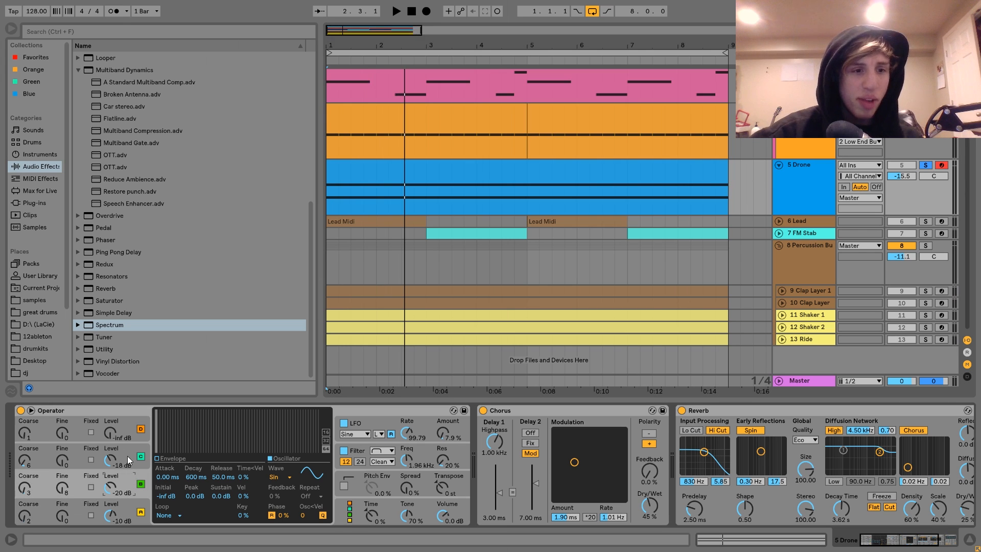
pyautogui.click(127, 453)
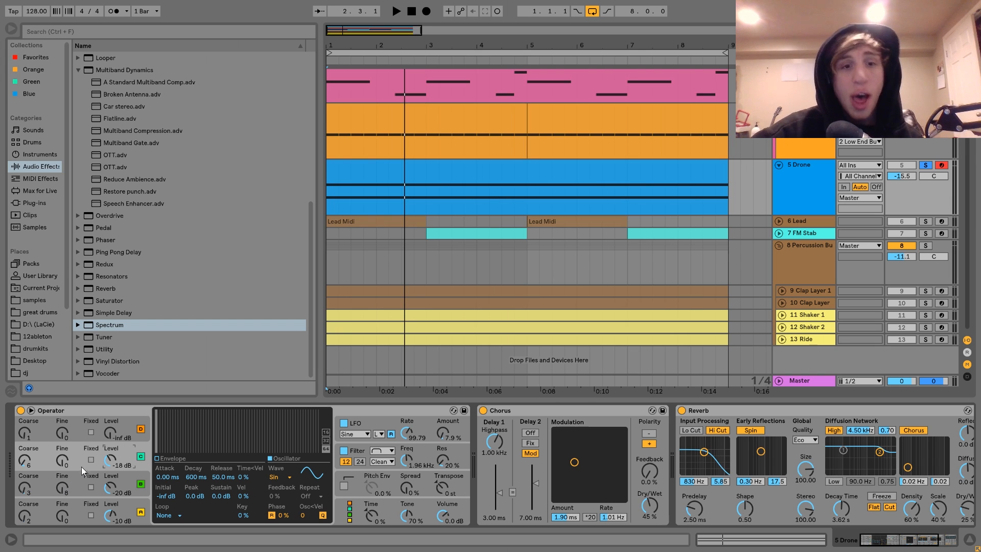
pyautogui.click(356, 449)
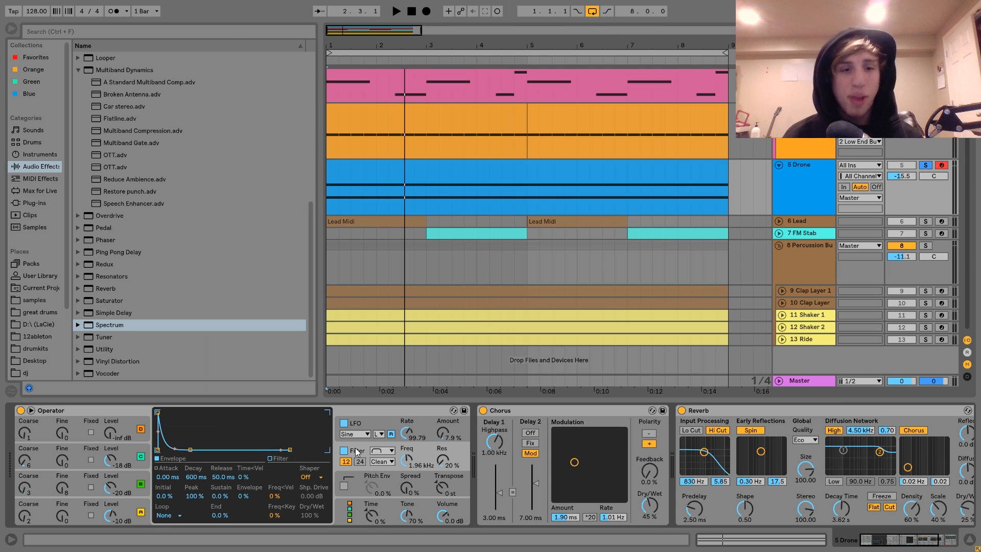
pyautogui.click(356, 425)
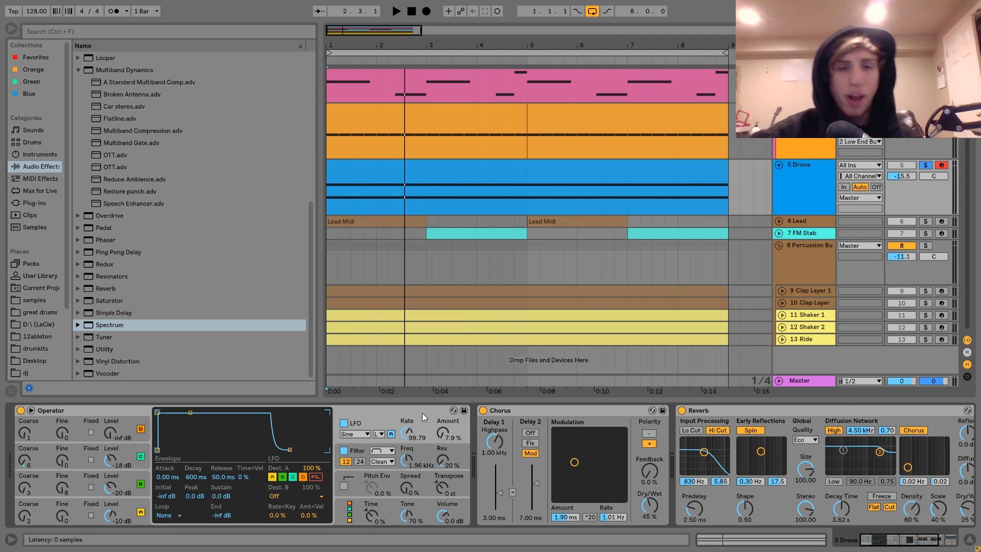
# - Compare the Drone with its Chorus bypassed and on during playback, and inspect its Reverb and Auto Pan
pyautogui.hscroll(5, 442, 437)
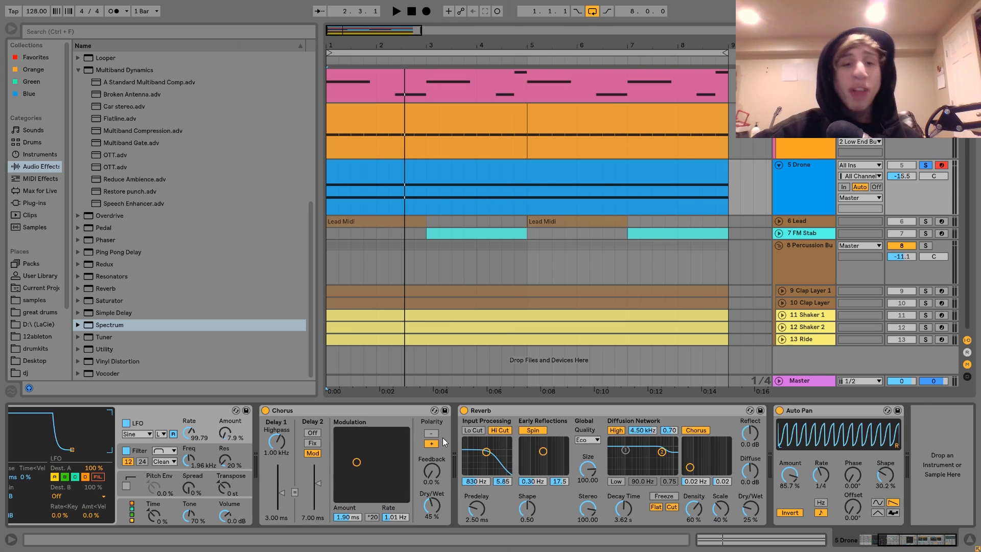
pyautogui.press('space')
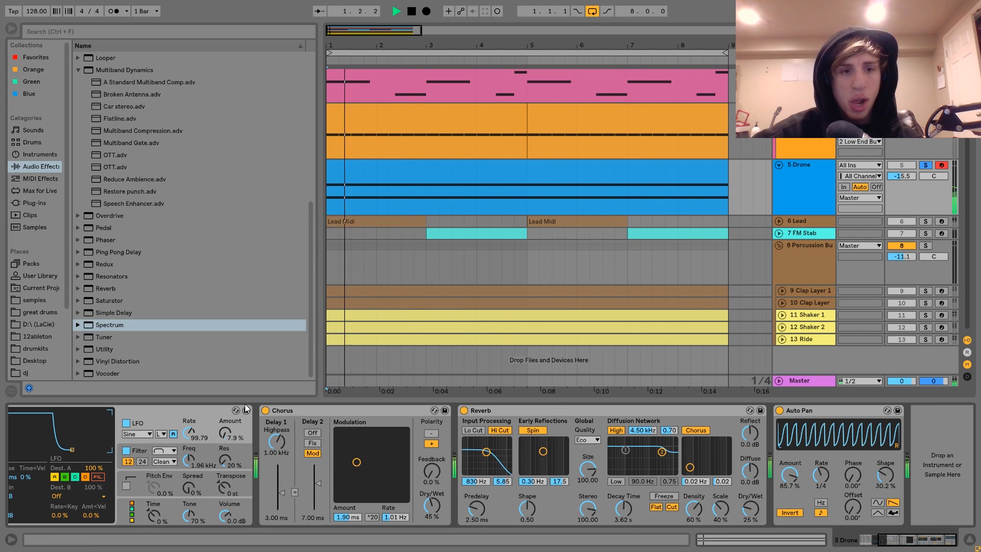
pyautogui.click(265, 410)
pyautogui.click(266, 410)
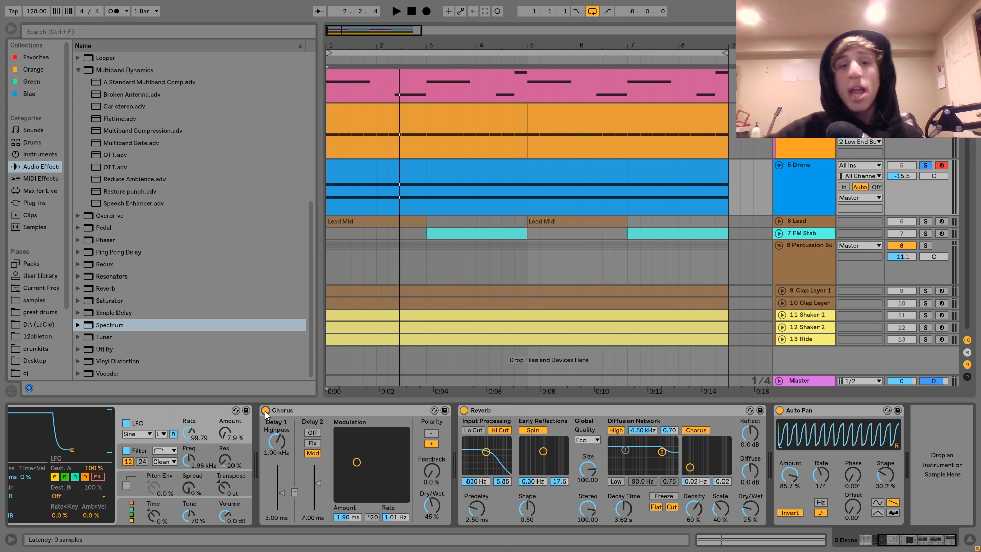
pyautogui.click(521, 409)
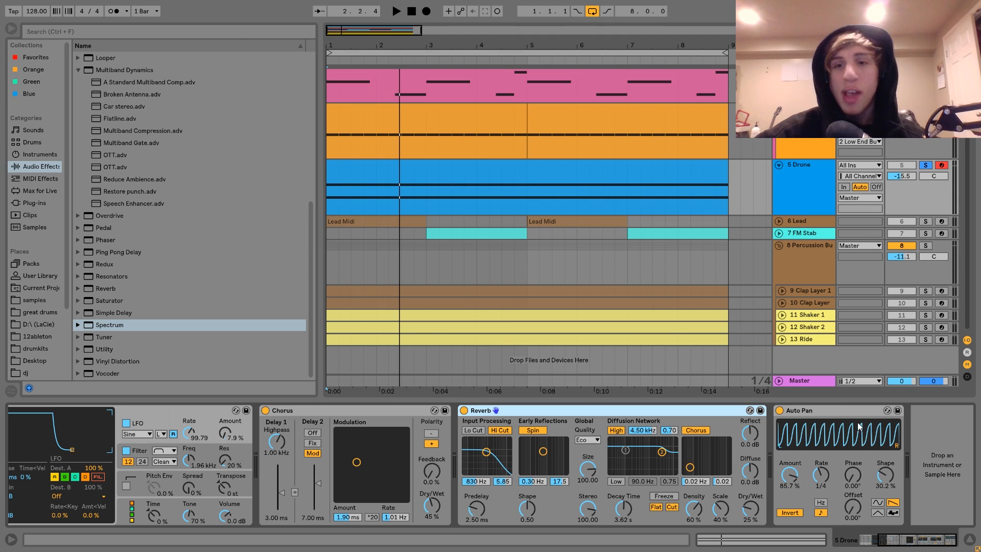
pyautogui.click(833, 409)
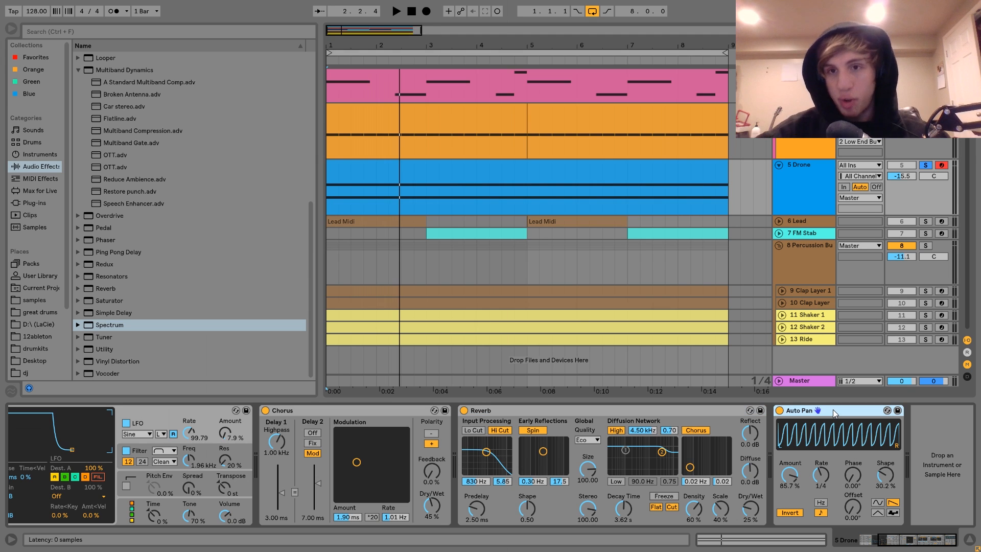
# - Unfold and solo the Lead and FM Stab tracks, play them together, and show the Lead's devices
pyautogui.click(779, 220)
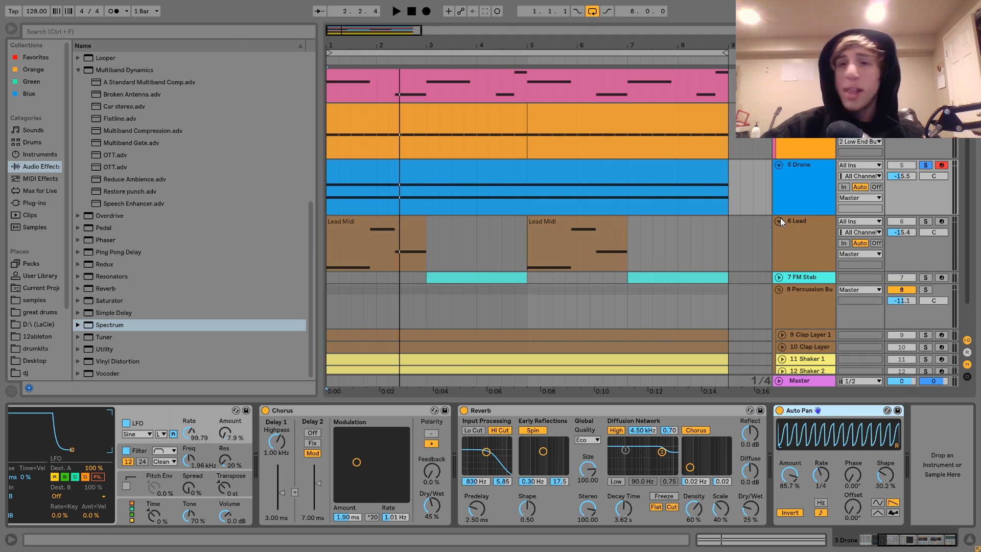
pyautogui.click(779, 278)
pyautogui.scroll(-2, 793, 269)
pyautogui.click(925, 170)
pyautogui.click(926, 227)
pyautogui.press('space')
pyautogui.click(817, 194)
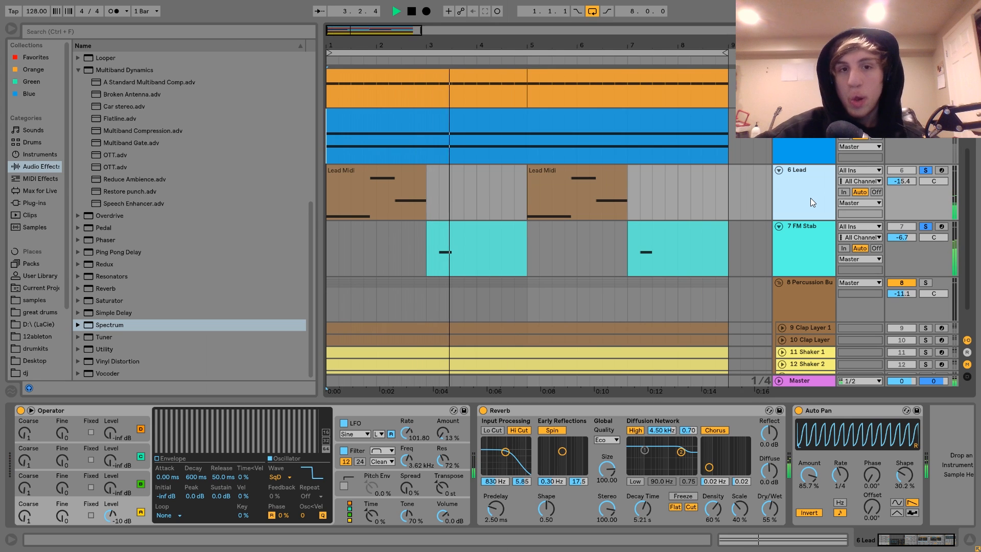
# - Play the soloed FM Stab on its own from the start of its first clip at bar 3
pyautogui.press('space')
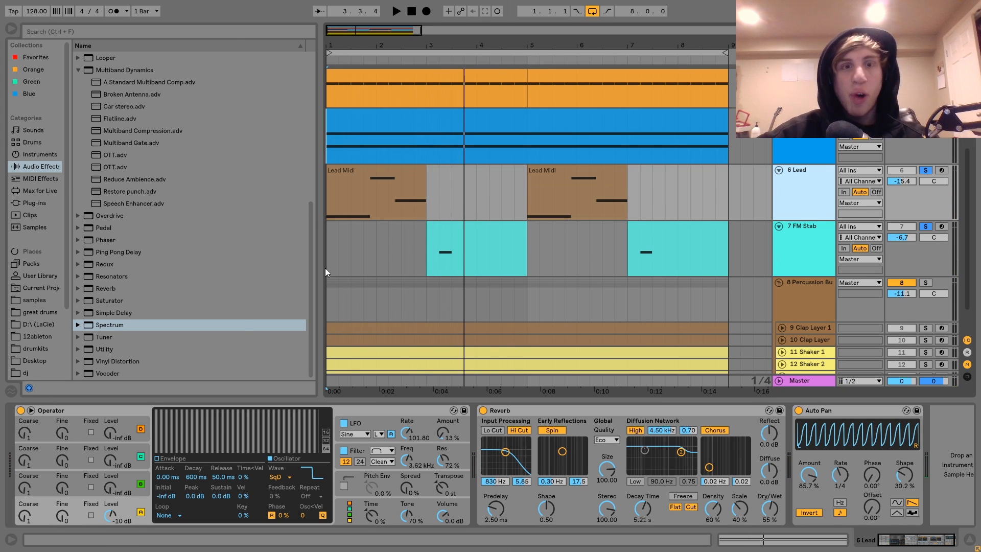
pyautogui.click(448, 228)
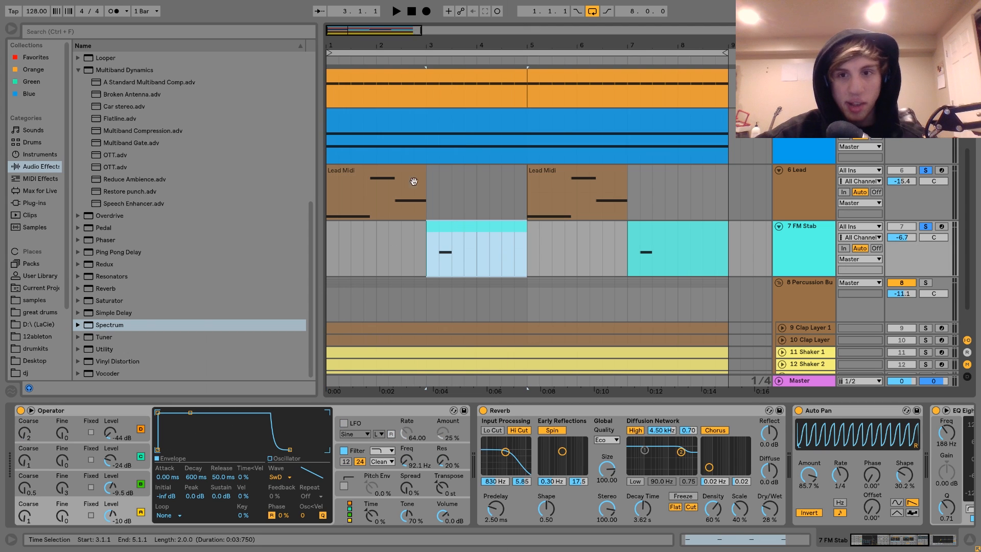
pyautogui.press('space')
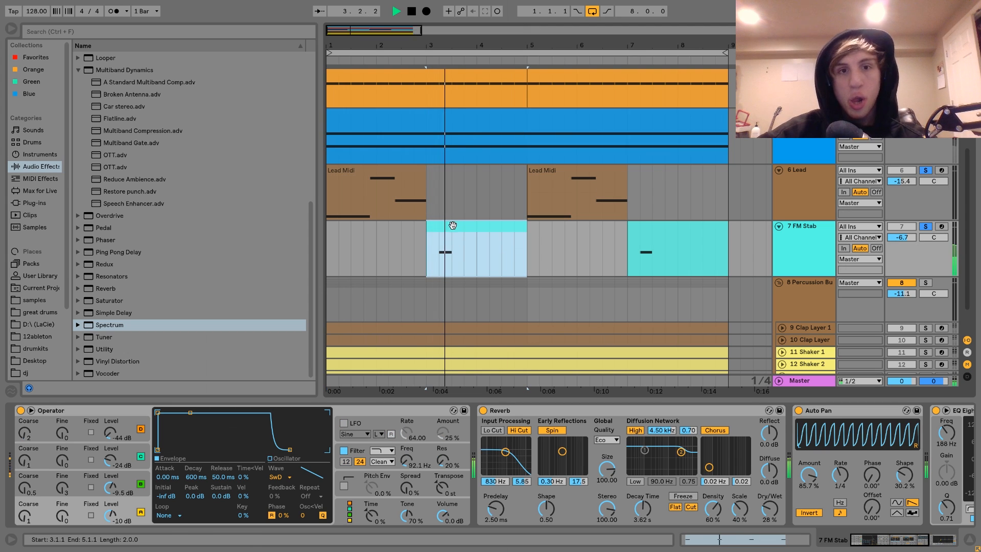
pyautogui.press('space')
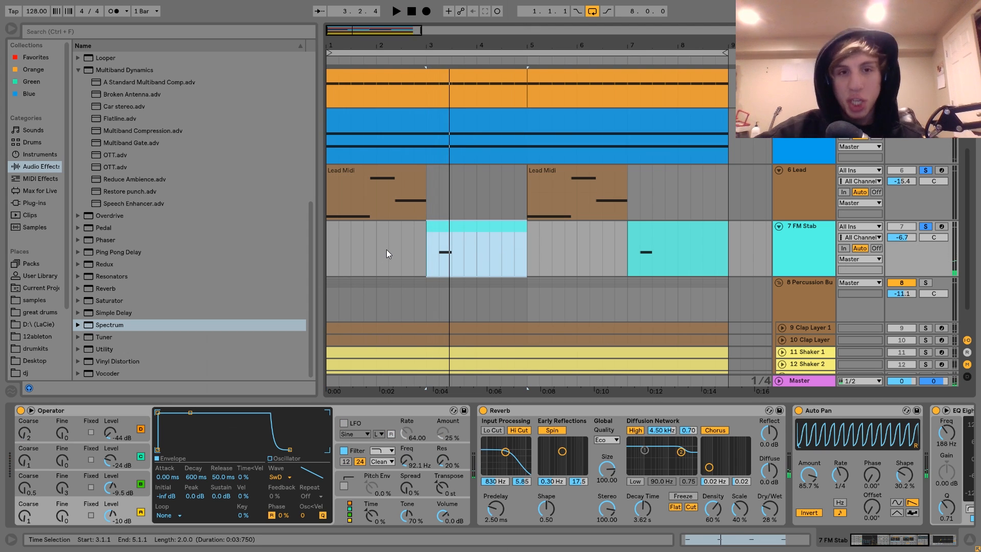
# - Unsolo the Lead and FM Stab, and compare the full mix from bar 1 with both tracks muted and active
pyautogui.click(382, 180)
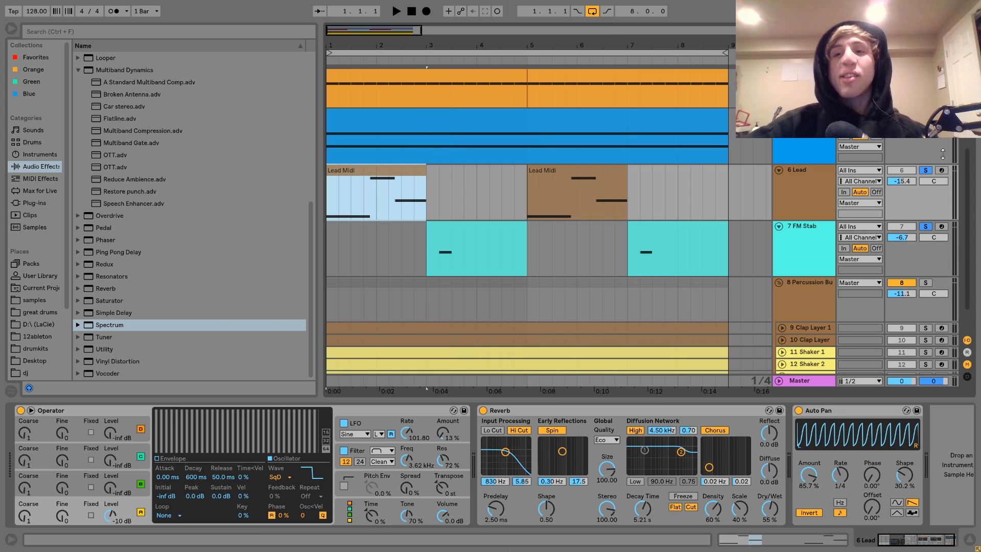
pyautogui.click(926, 171)
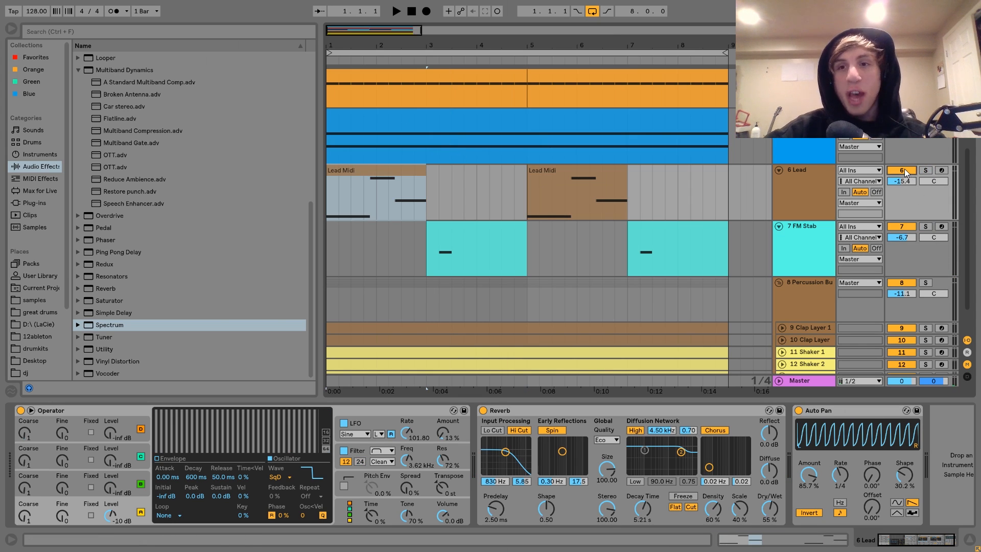
pyautogui.press('space')
pyautogui.click(903, 228)
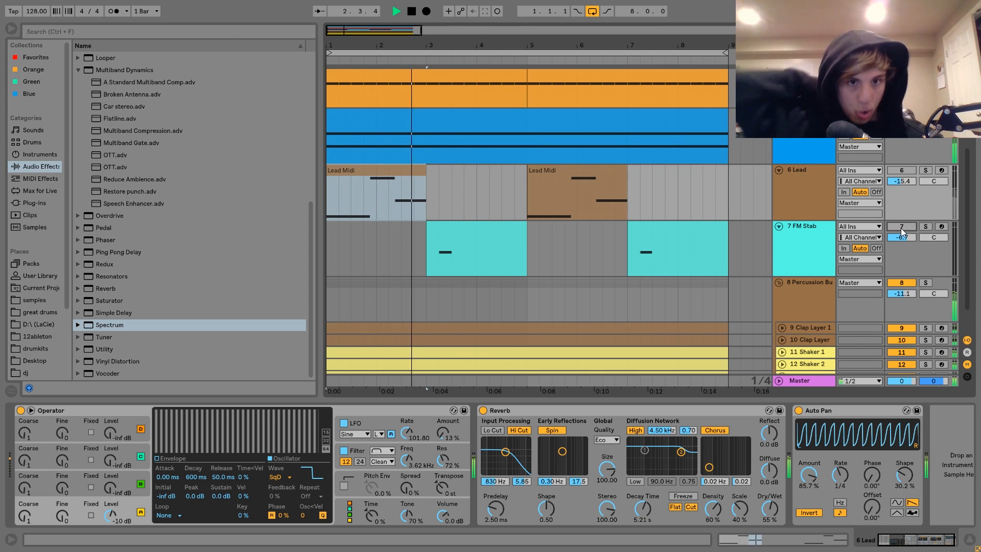
pyautogui.press('space')
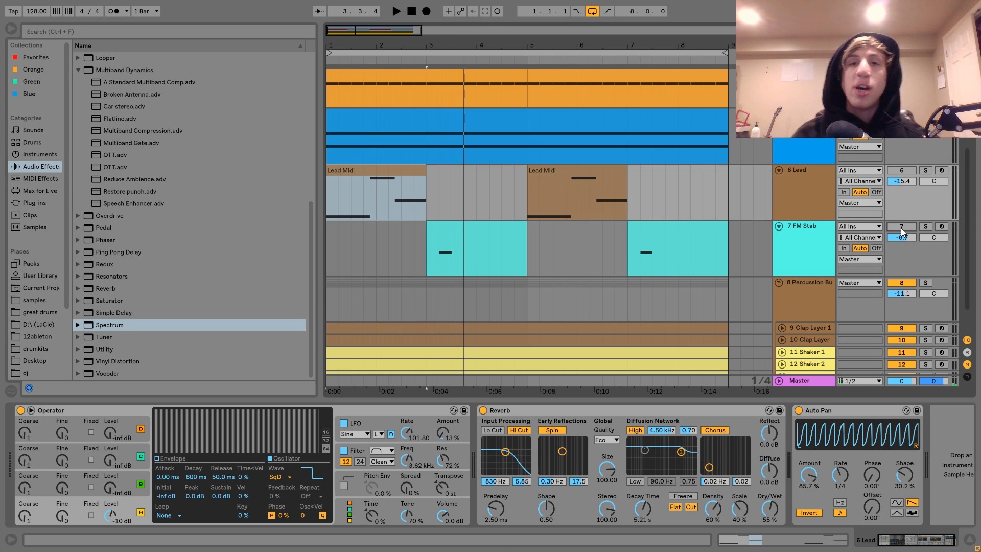
pyautogui.click(902, 227)
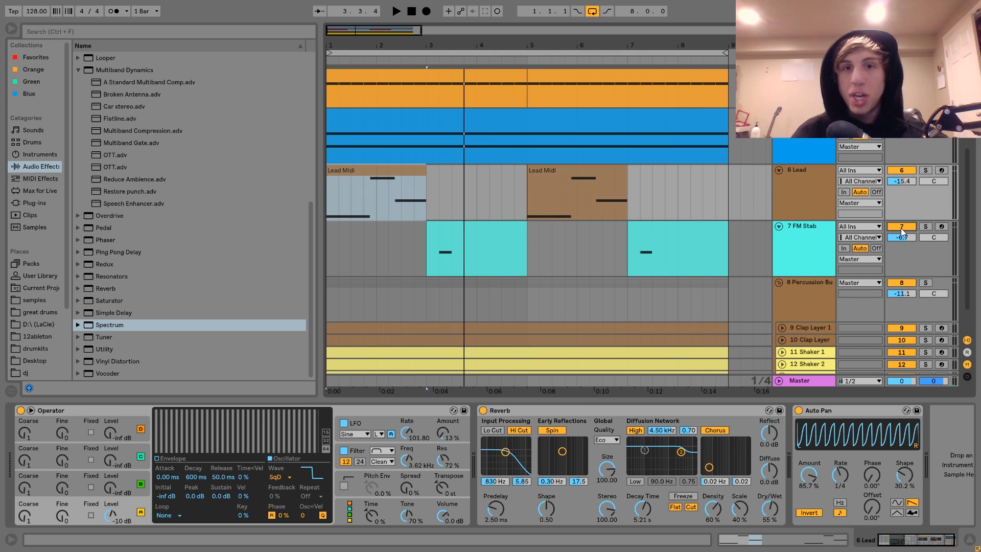
pyautogui.press('space')
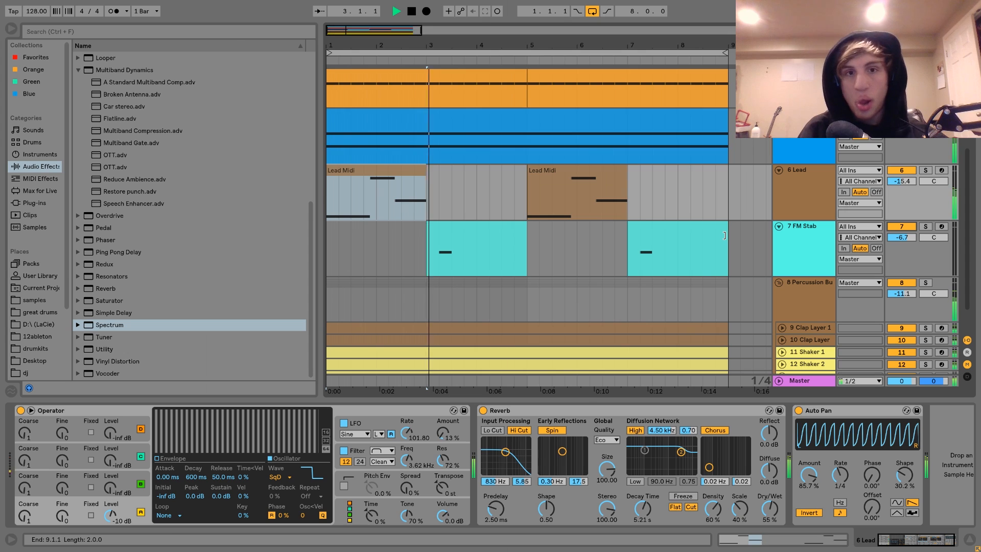
pyautogui.press('space')
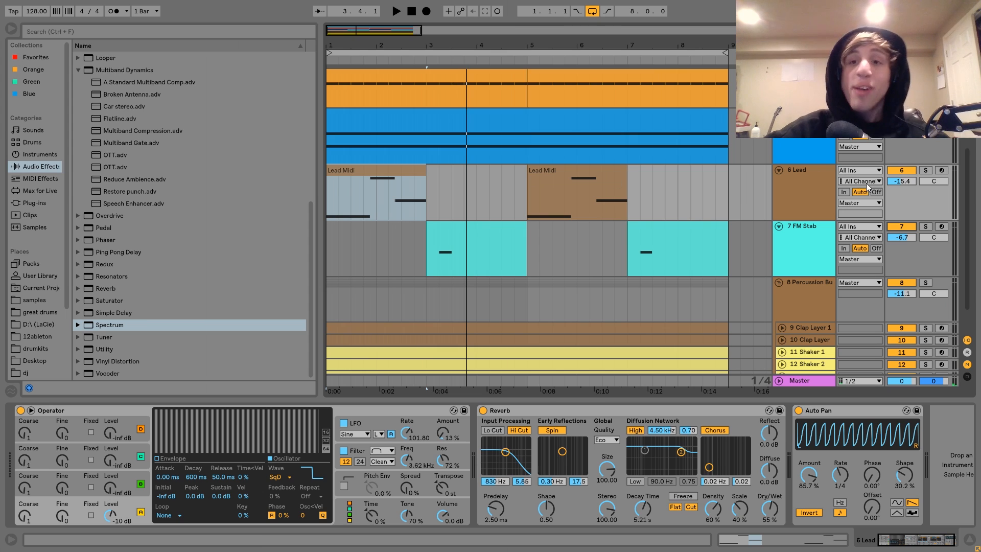
# - Solo and play the Lead from bar 1, and examine Operator's filter and LFO settings
pyautogui.click(805, 193)
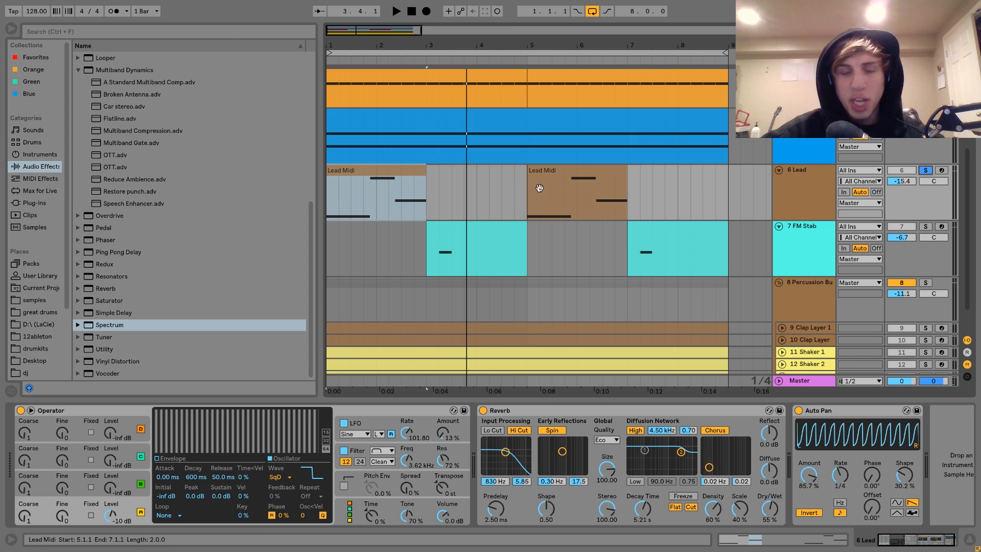
pyautogui.press('space')
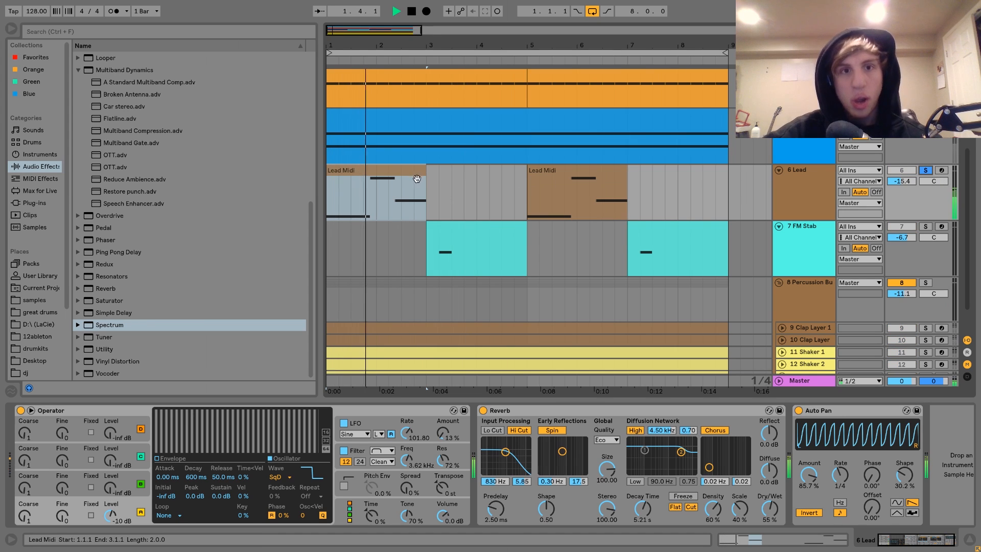
pyautogui.press('space')
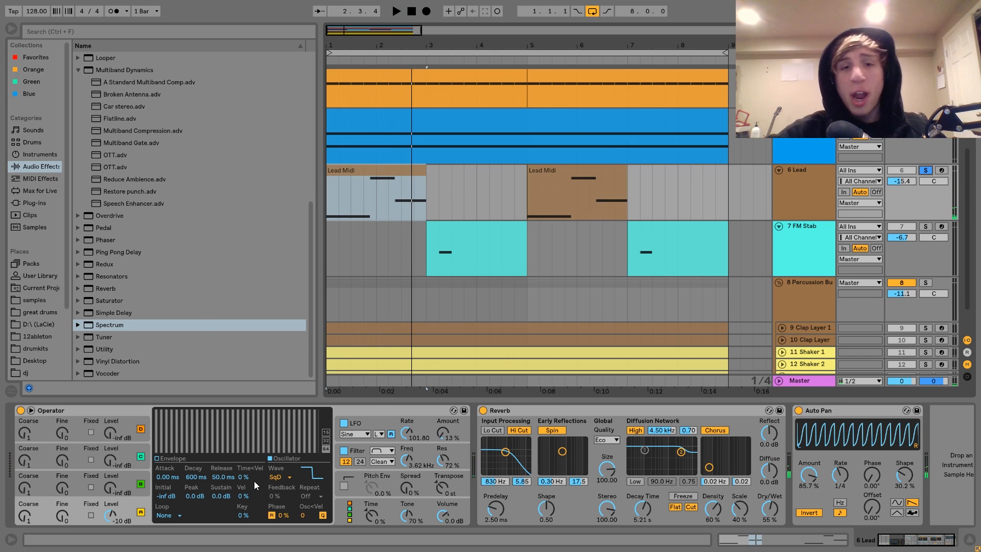
pyautogui.click(359, 454)
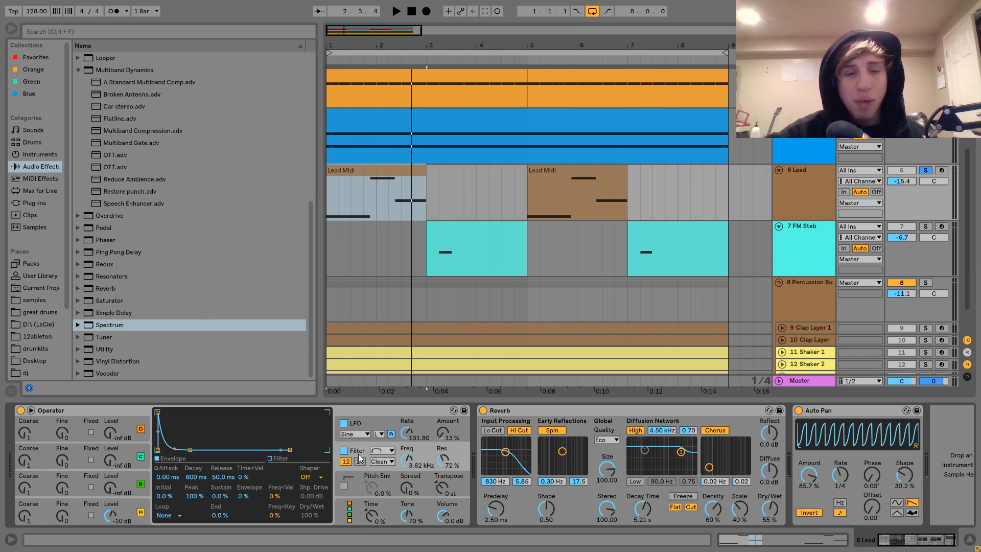
pyautogui.click(355, 418)
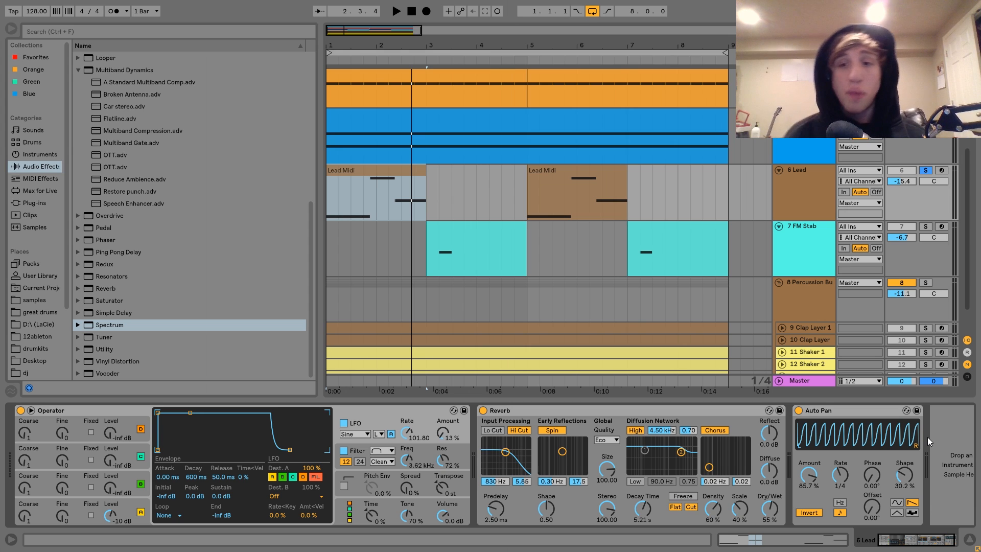
# - Play the soloed Lead from bar 1 and inspect the notes in its first MIDI clip
pyautogui.press('space')
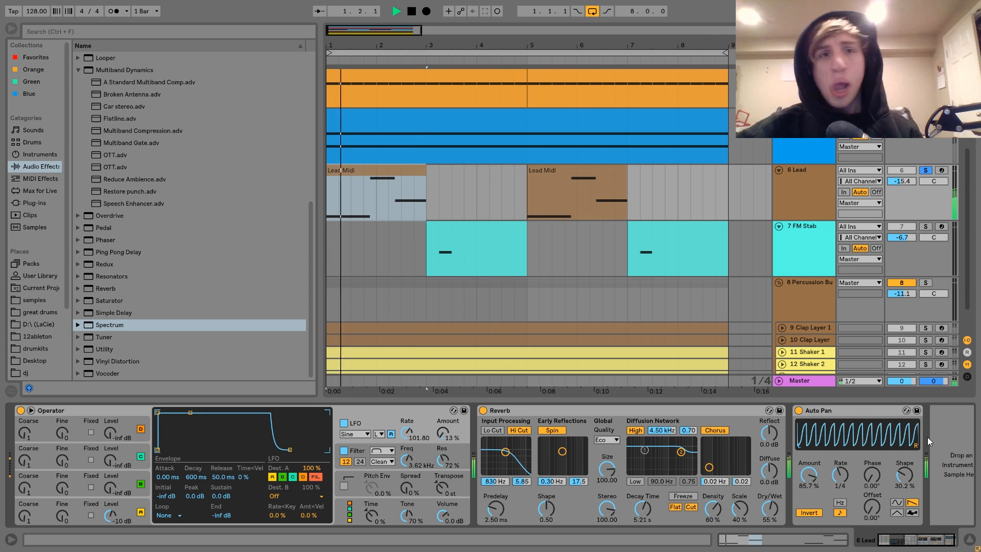
pyautogui.doubleClick(400, 176)
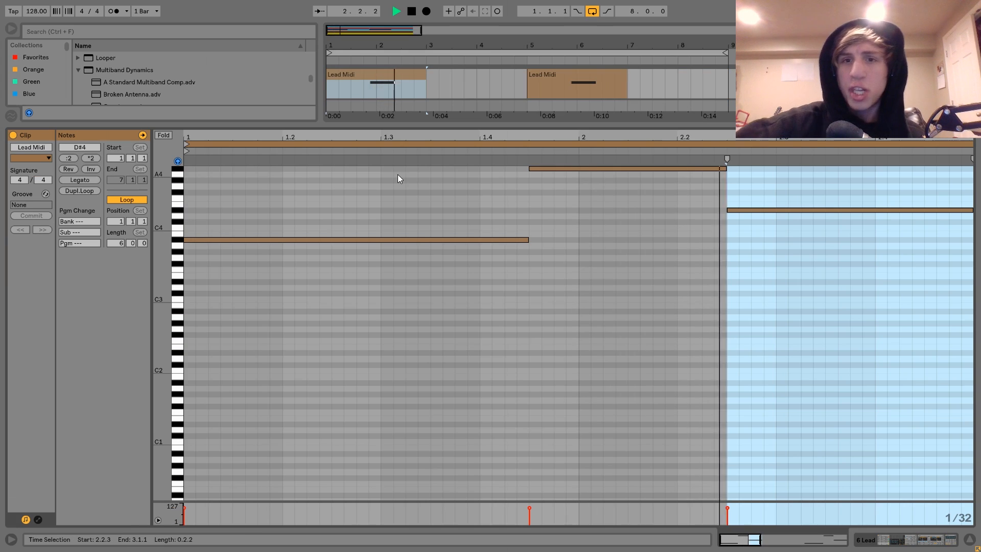
pyautogui.click(743, 217)
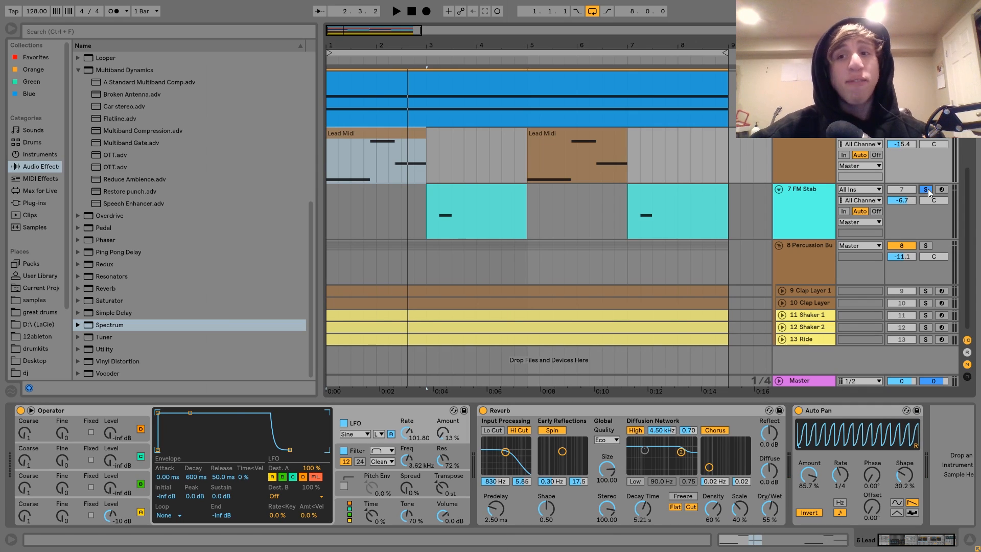
# - Solo and play the FM Stab from bar 3, and examine the envelopes of Operator's oscillators B, C and D
pyautogui.click(452, 185)
pyautogui.press('space')
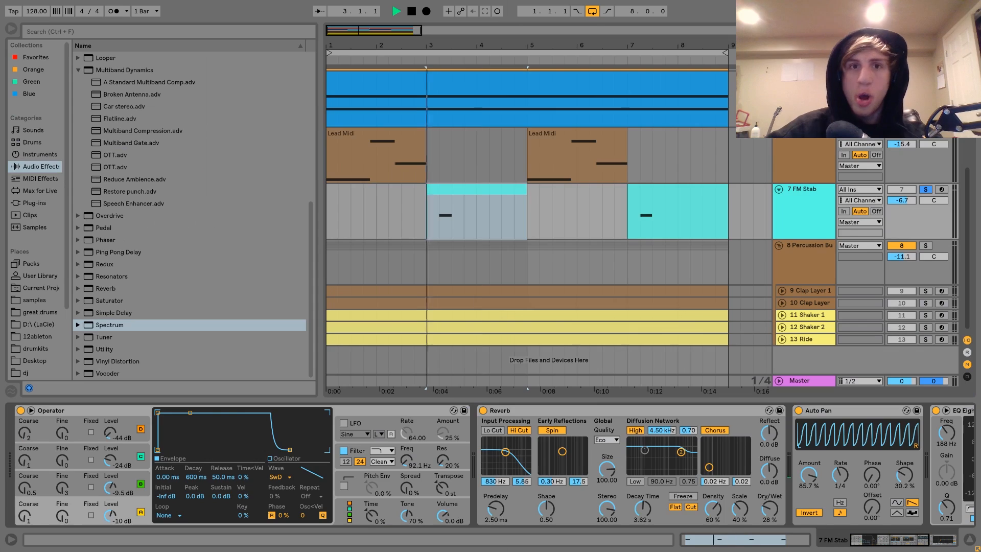
pyautogui.press('space')
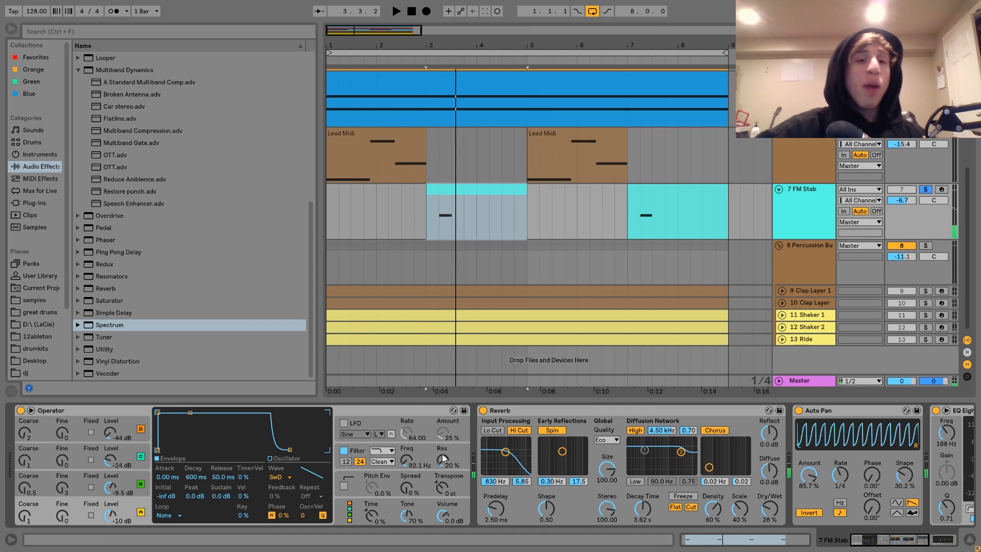
pyautogui.click(129, 477)
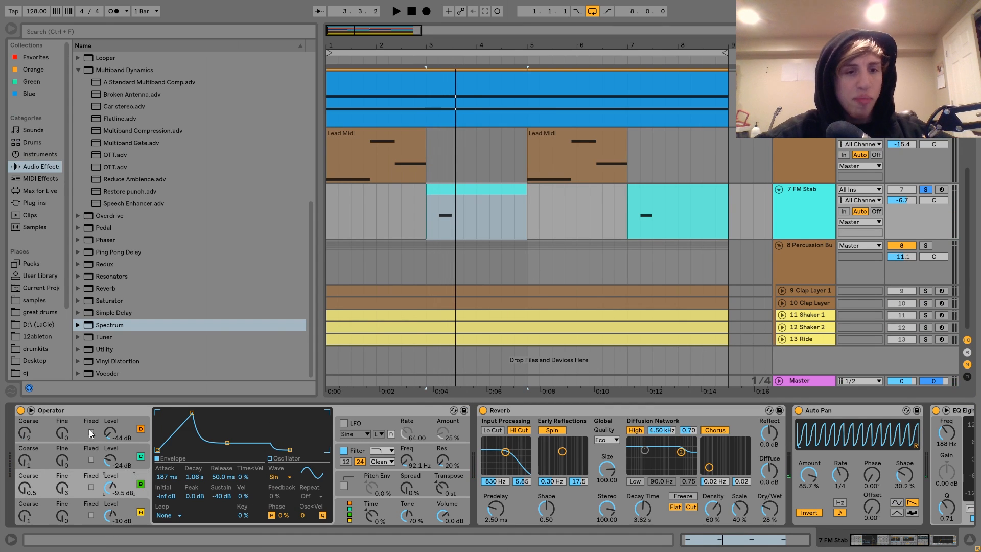
pyautogui.click(122, 450)
pyautogui.click(125, 427)
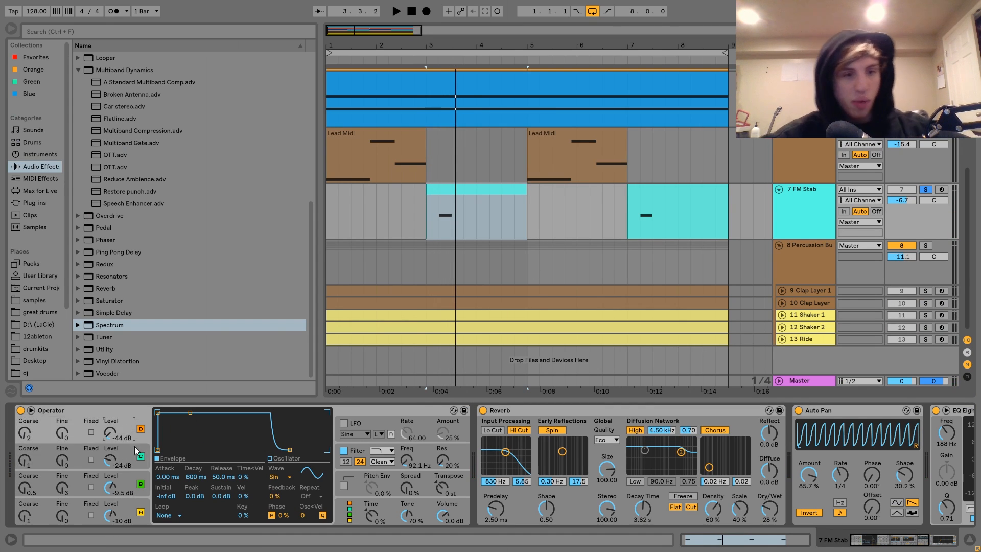
pyautogui.click(134, 481)
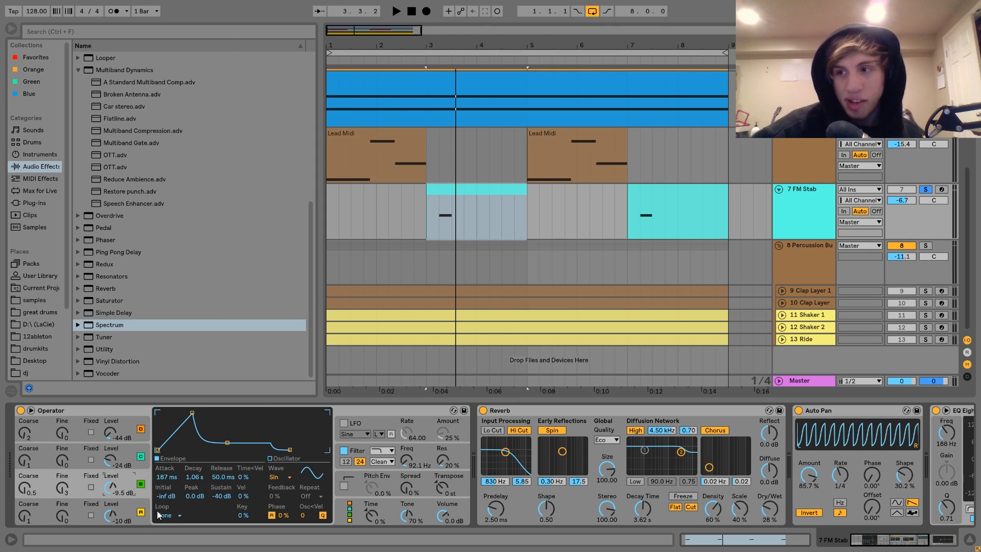
pyautogui.press('space')
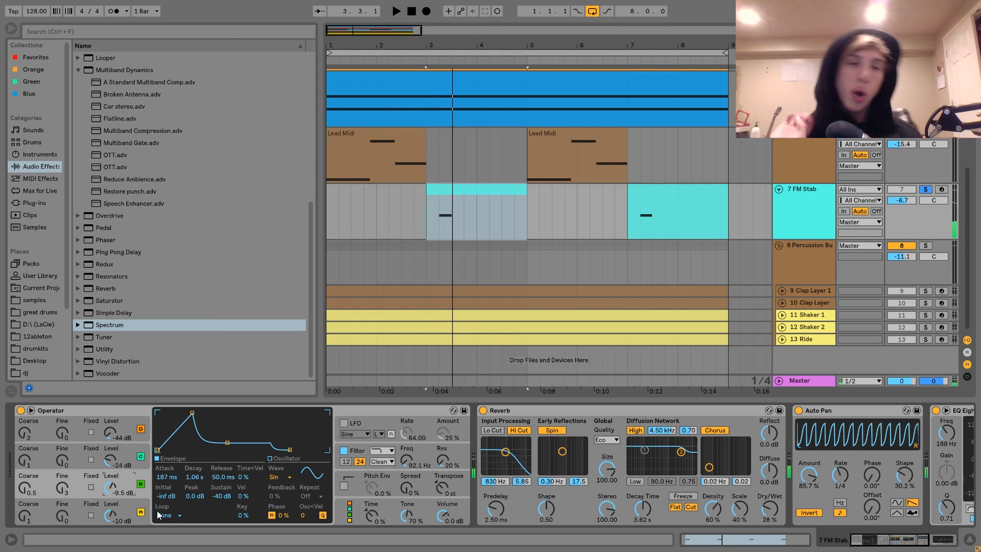
# - Inspect the filter envelope in the FM Stab's Operator, and compare the sound with the filter off and on
pyautogui.click(363, 447)
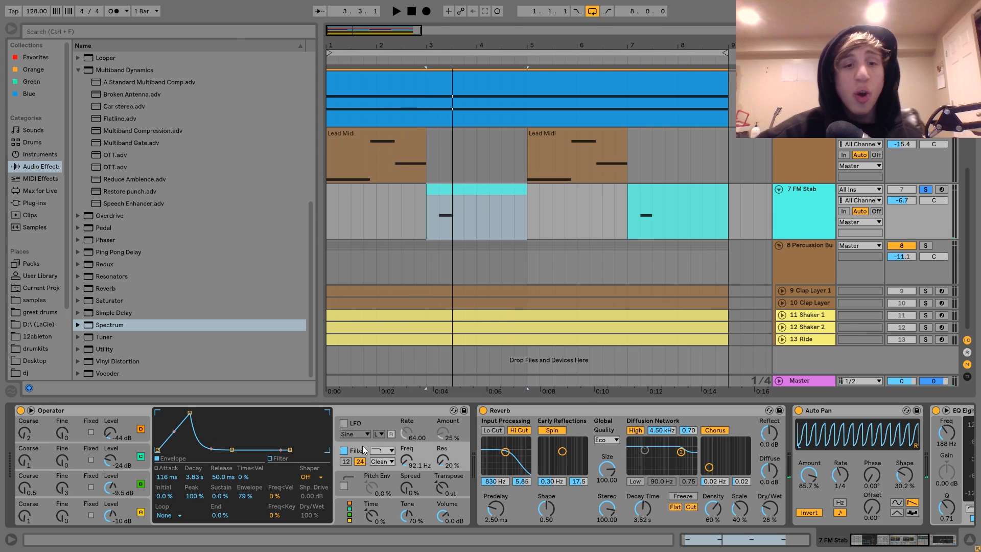
pyautogui.click(344, 451)
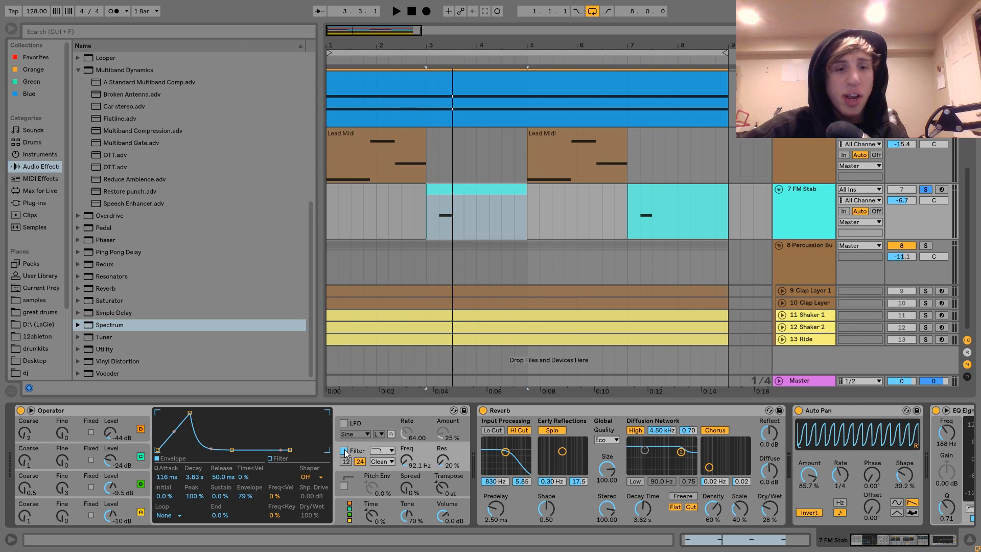
pyautogui.press('space')
pyautogui.click(345, 450)
pyautogui.press('space')
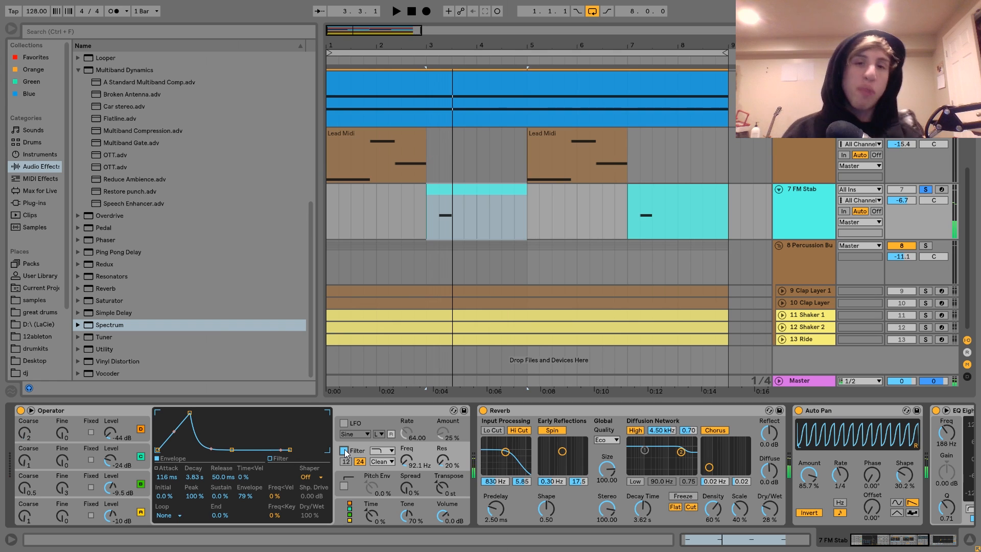
pyautogui.press('space')
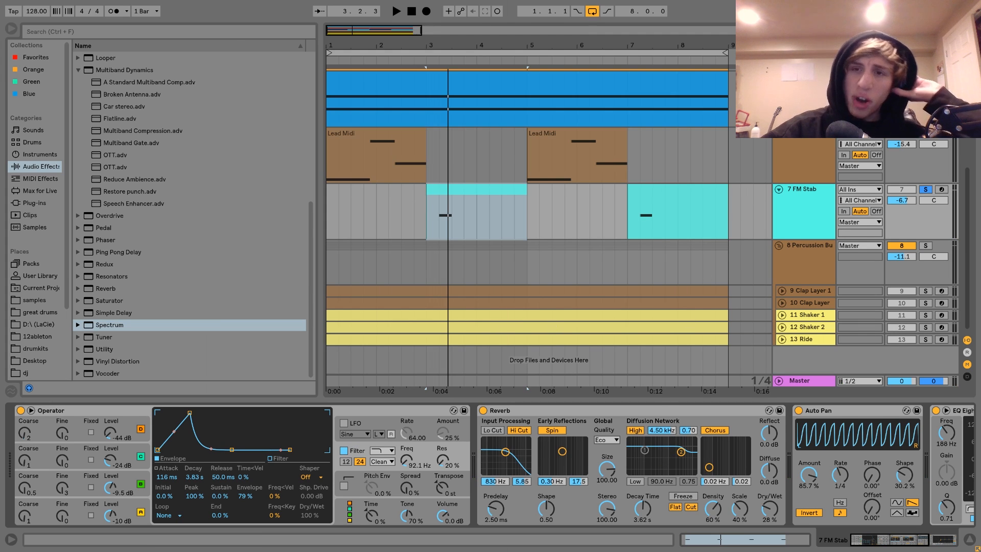
# - Inspect the FM Stab's Reverb, Auto Pan and EQ Eight low cut
pyautogui.click(795, 221)
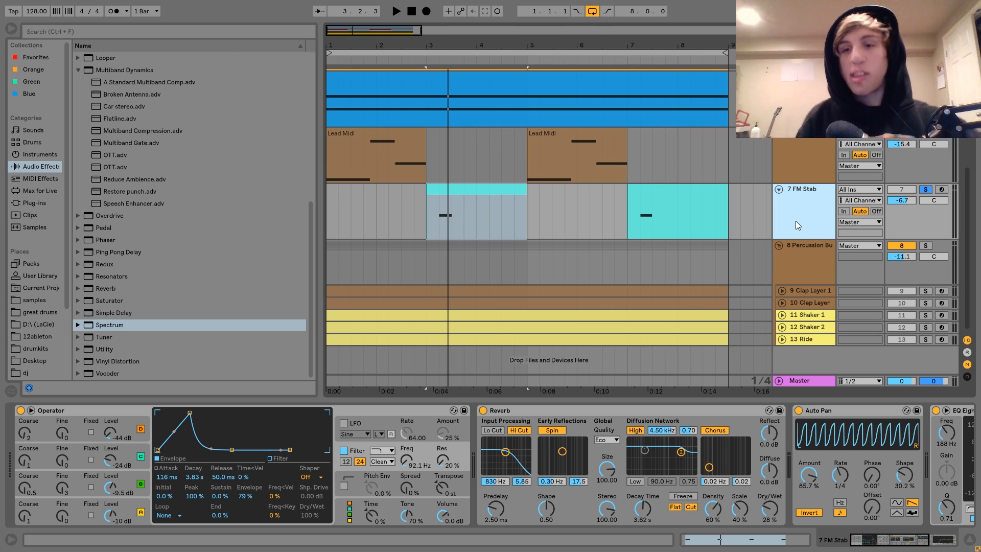
pyautogui.scroll(-5, 835, 474)
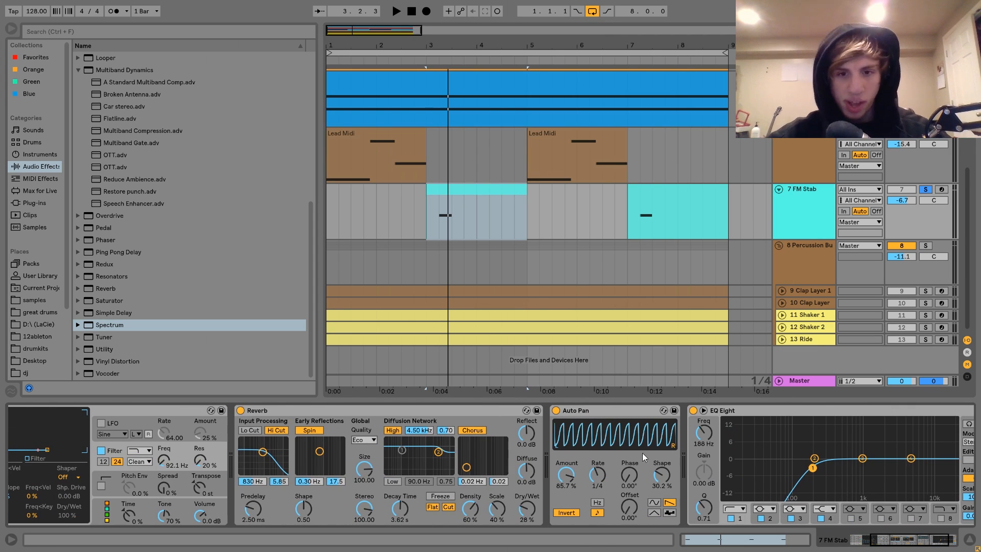
pyautogui.scroll(-3, 511, 495)
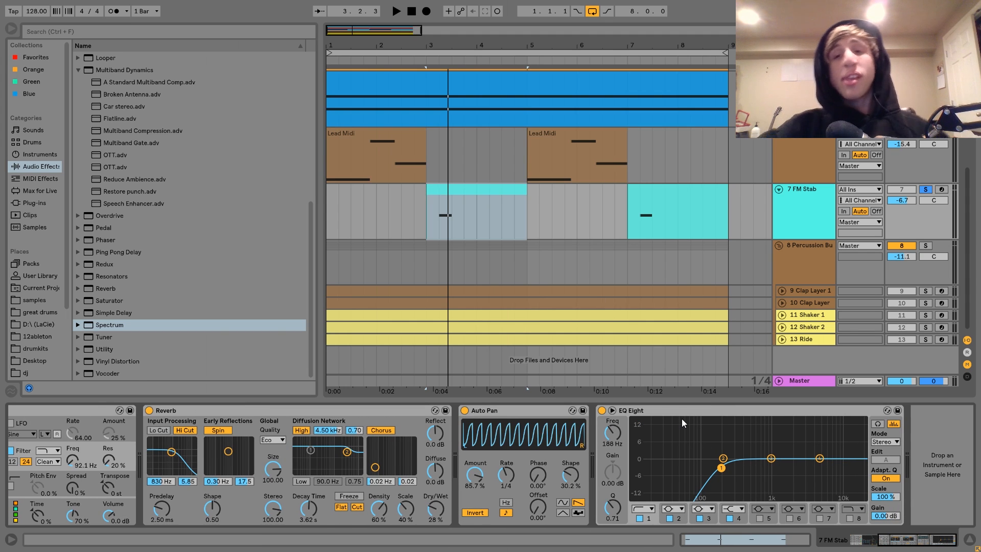
# - Show Clap Layer 1's sampler, solo both clap layers, and play them together
pyautogui.click(859, 290)
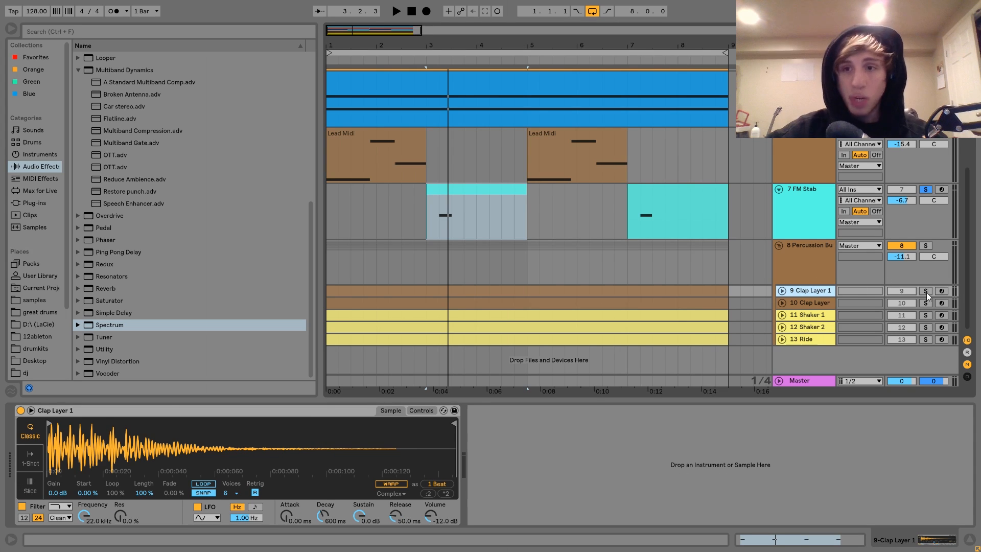
pyautogui.press('space')
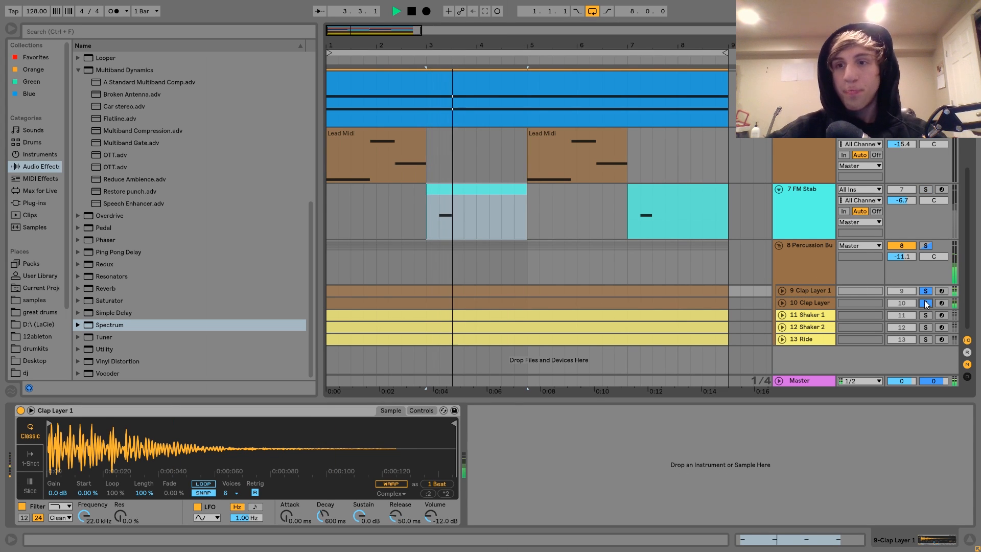
pyautogui.press('space')
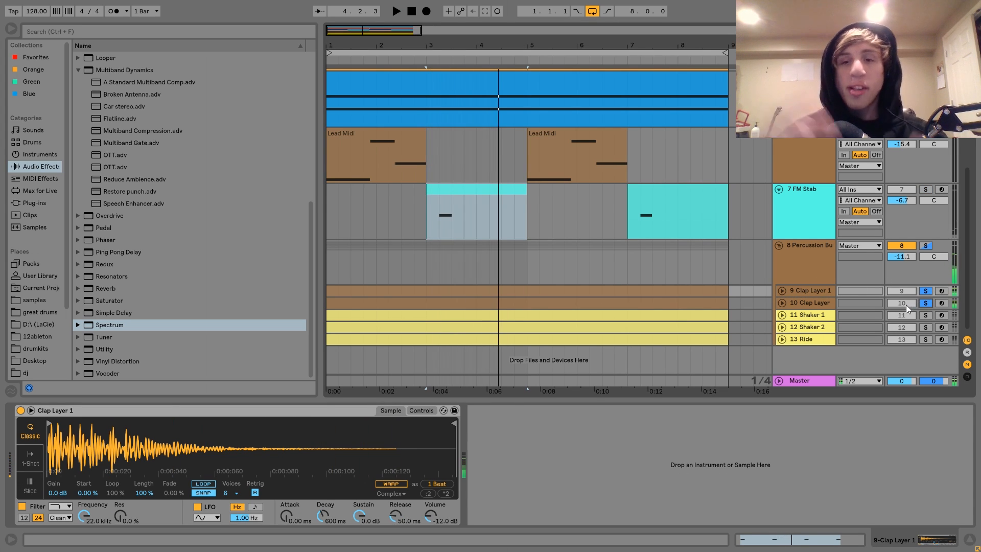
# - Solo the second clap layer and play it on its own
pyautogui.click(926, 304)
pyautogui.press('space')
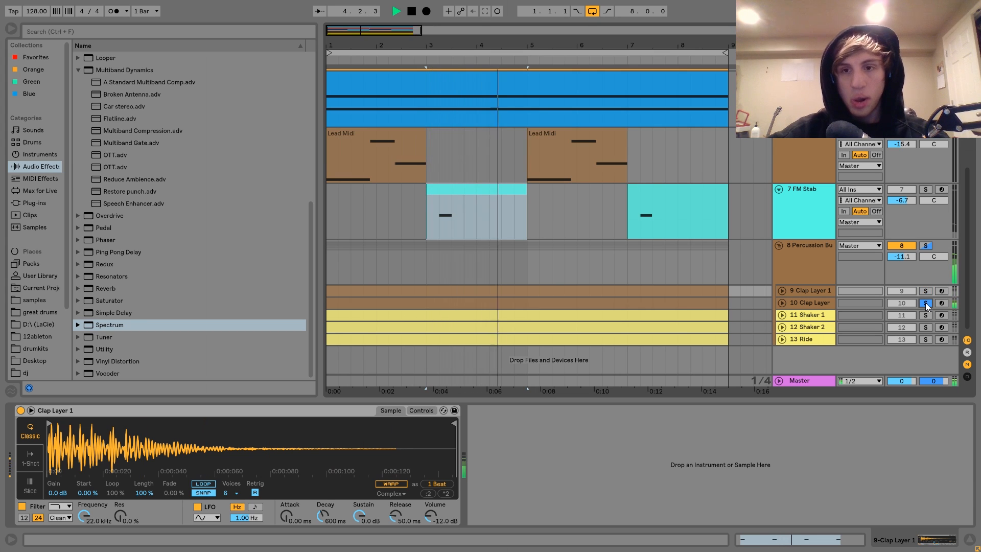
pyautogui.click(926, 303)
pyautogui.press('space')
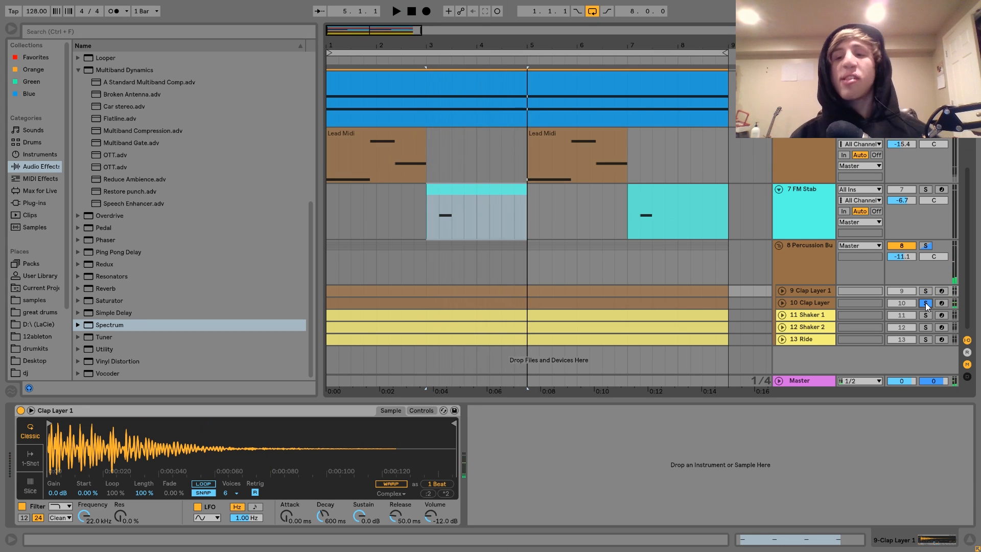
# - Solo the Kick track and play it on its own
pyautogui.scroll(5, 932, 232)
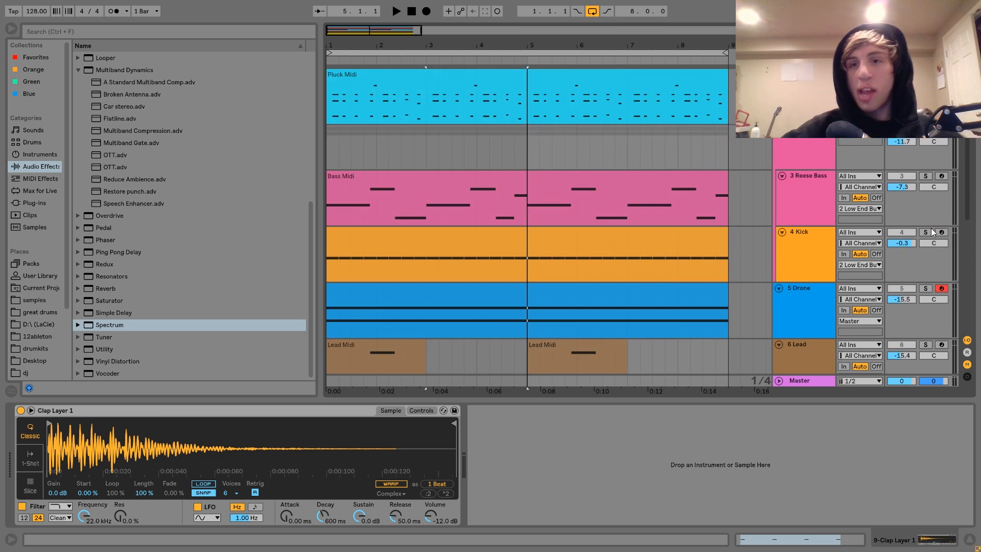
pyautogui.press('space')
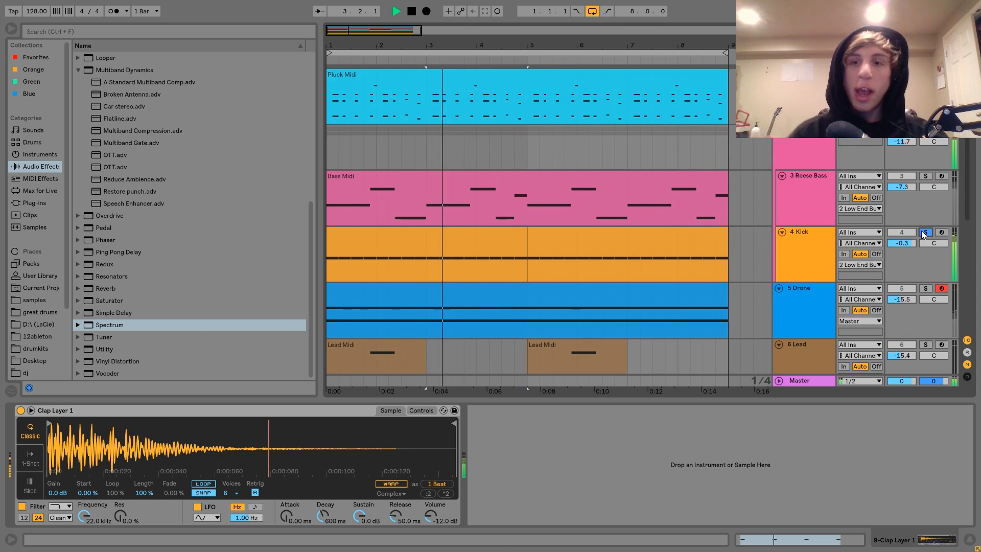
pyautogui.scroll(-5, 922, 231)
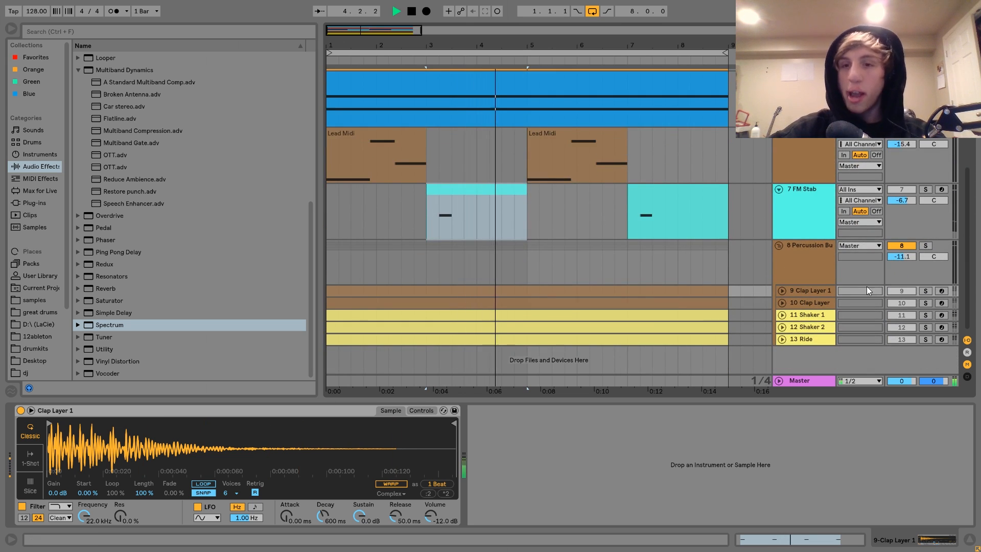
# - Solo the second clap layer and Clap Layer 1 in turn and play them to compare their sounds
pyautogui.click(926, 303)
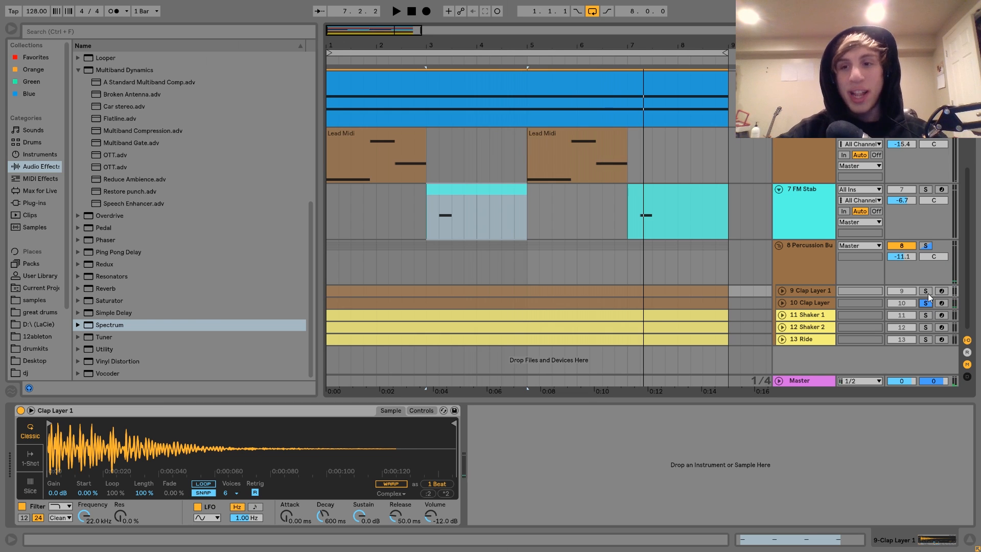
pyautogui.press('space')
pyautogui.click(926, 290)
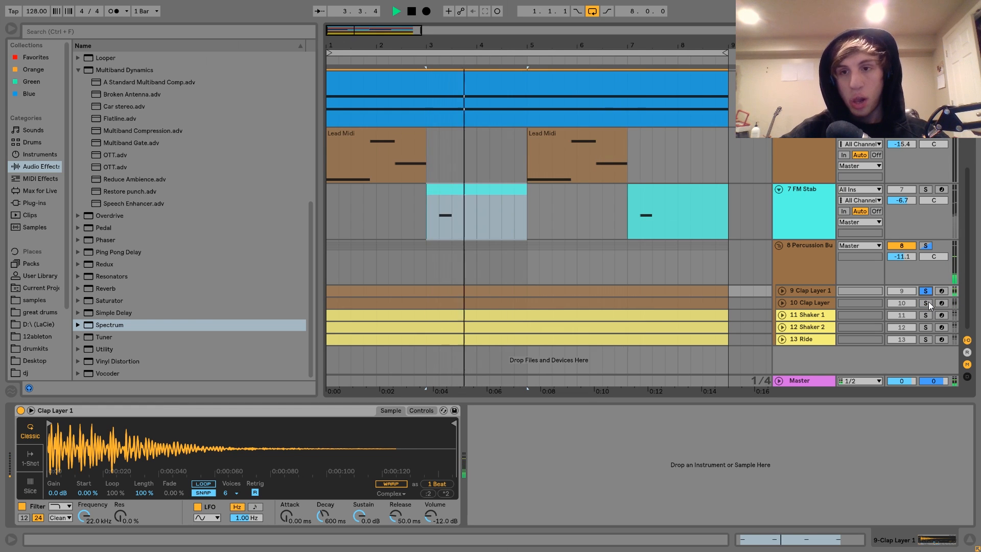
pyautogui.scroll(3, 929, 291)
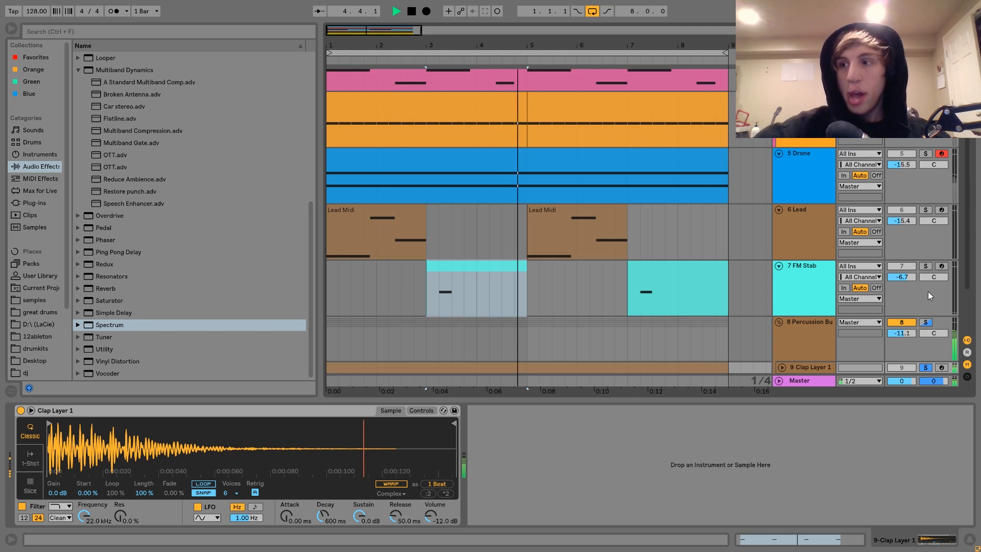
pyautogui.scroll(-3, 928, 291)
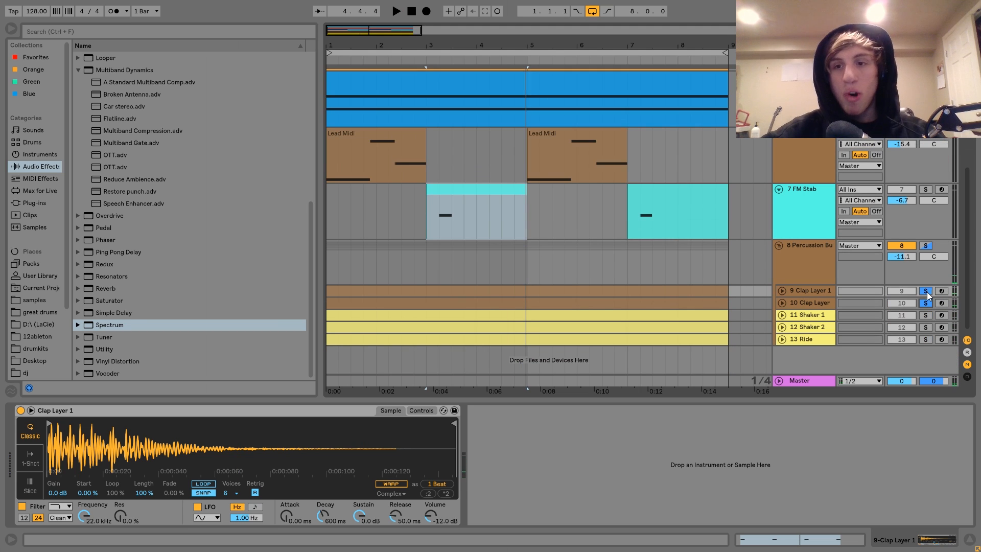
# - Clear the clap solos and play the full mix, switching Clap Layer 1 off and on to compare
pyautogui.click(928, 293)
pyautogui.press('space')
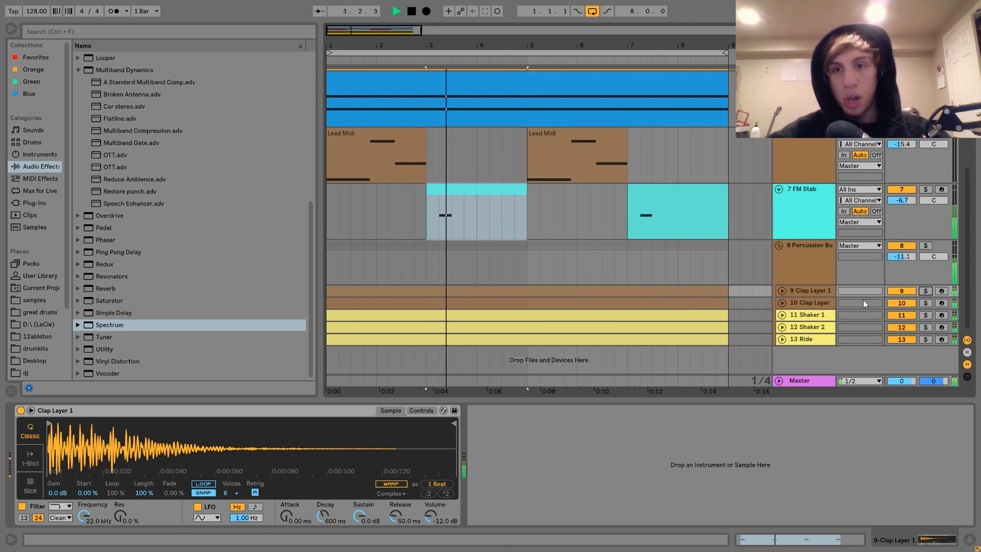
pyautogui.click(900, 291)
pyautogui.click(902, 290)
pyautogui.press('space')
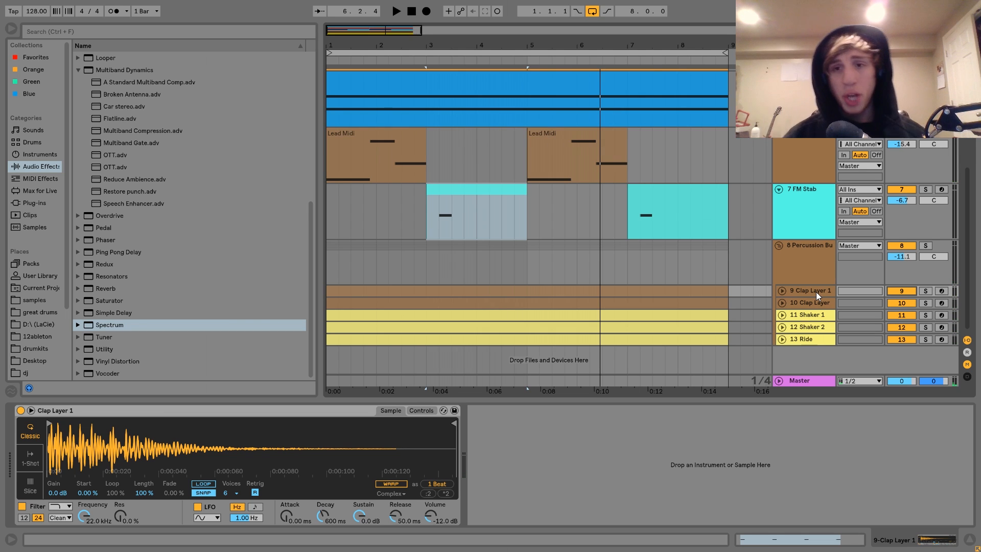
# - Play Clap Layer 1 and the second clap layer soloed in turn, and show Clap Layer 2's sampler
pyautogui.click(926, 291)
pyautogui.press('space')
pyautogui.click(924, 302)
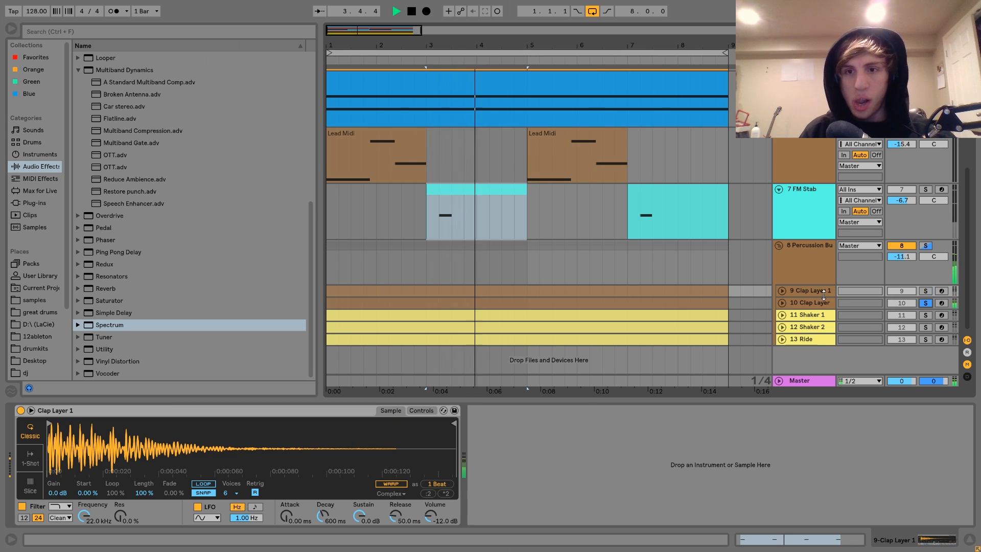
pyautogui.click(816, 302)
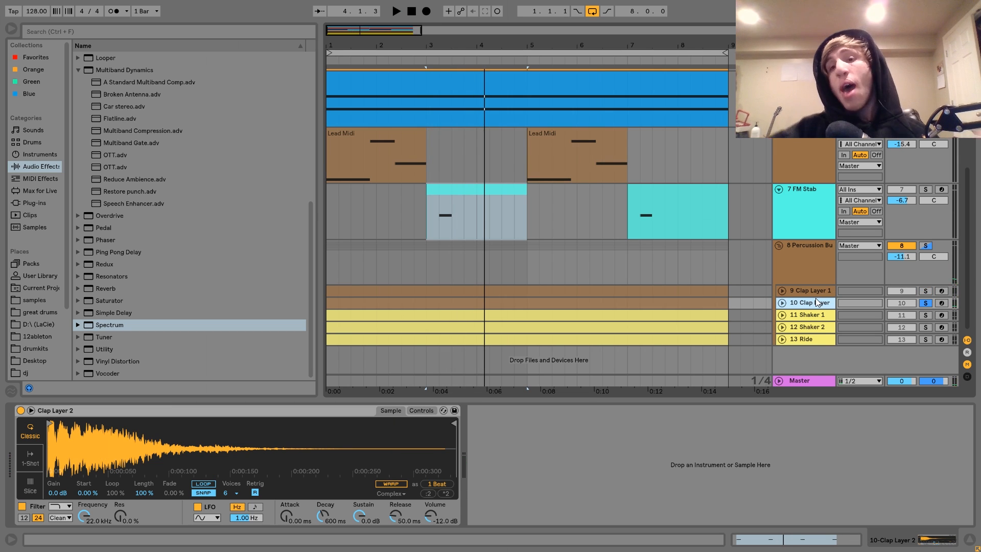
# - Show Shaker 1's sampler, solo Shaker 1, Shaker 2 and Ride, and play them together
pyautogui.click(820, 315)
pyautogui.click(927, 315)
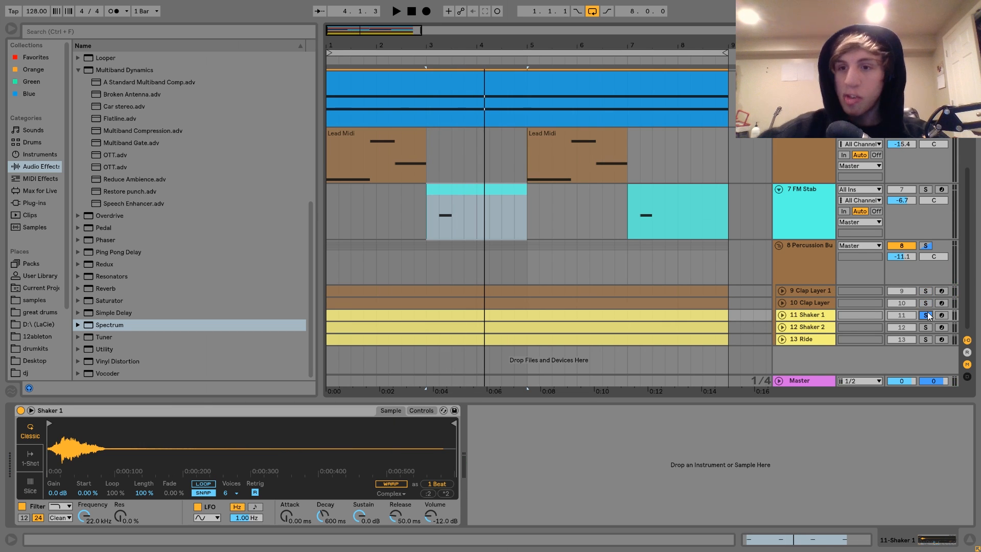
pyautogui.click(926, 328)
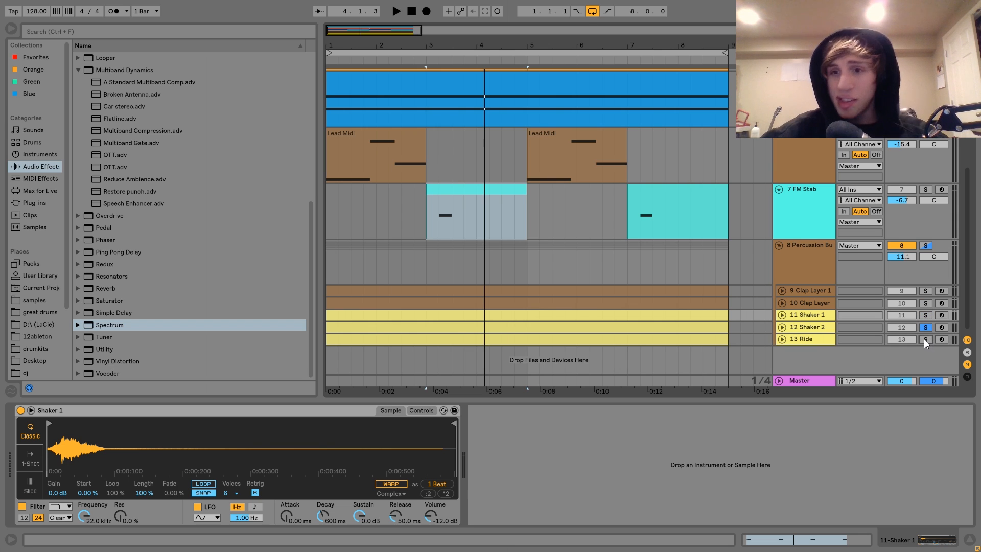
pyautogui.press('space')
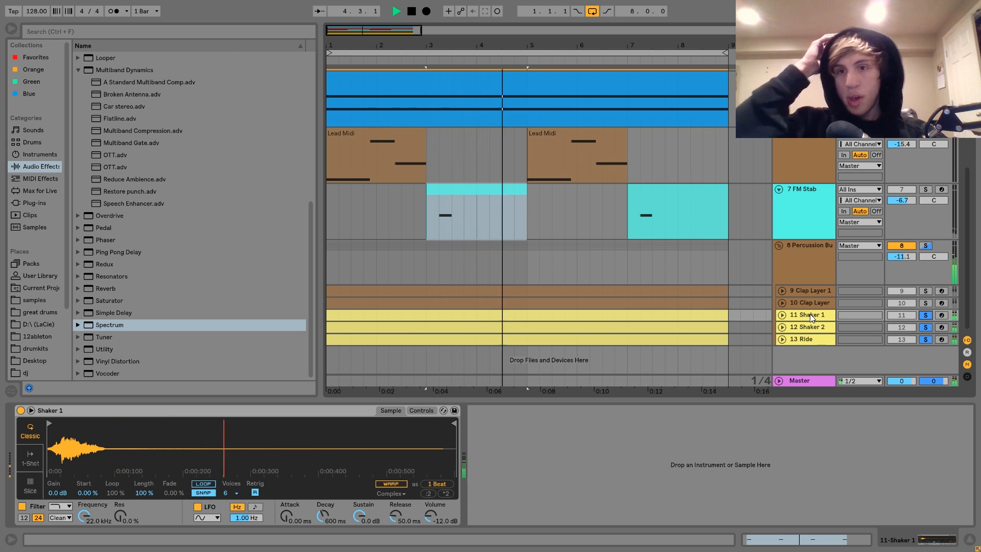
pyautogui.press('space')
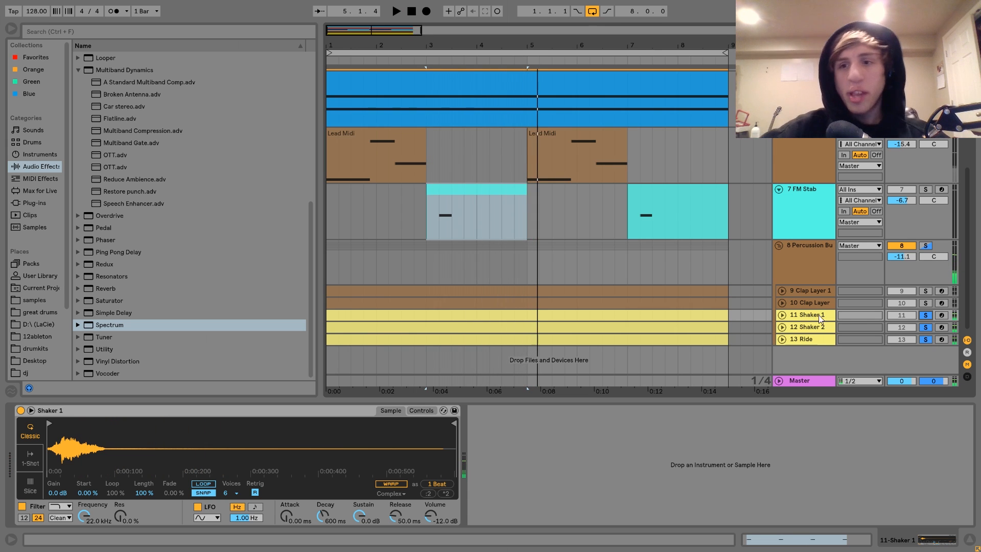
# - Play Shaker 1 and Shaker 2 soloed in alternation to compare the two shaker sounds
pyautogui.press('space')
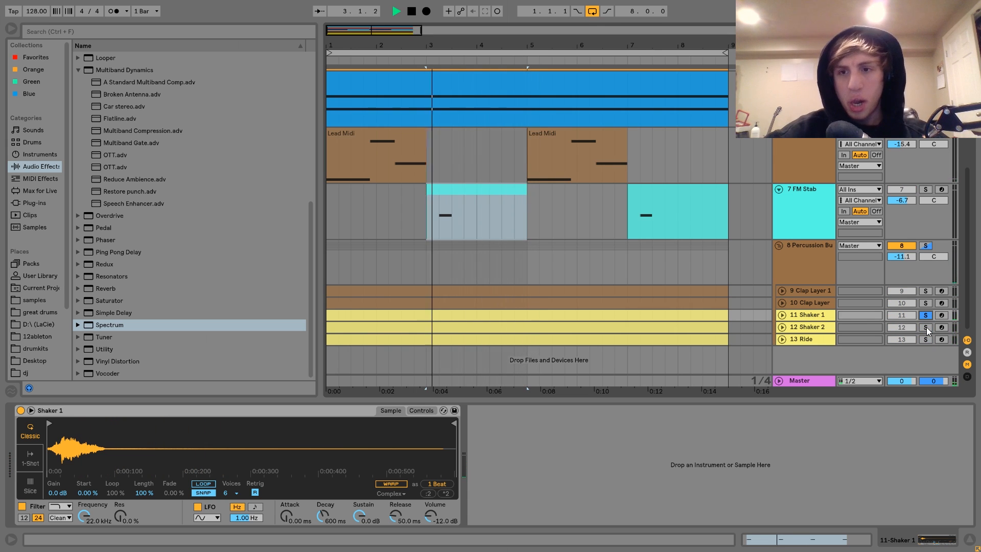
pyautogui.click(926, 329)
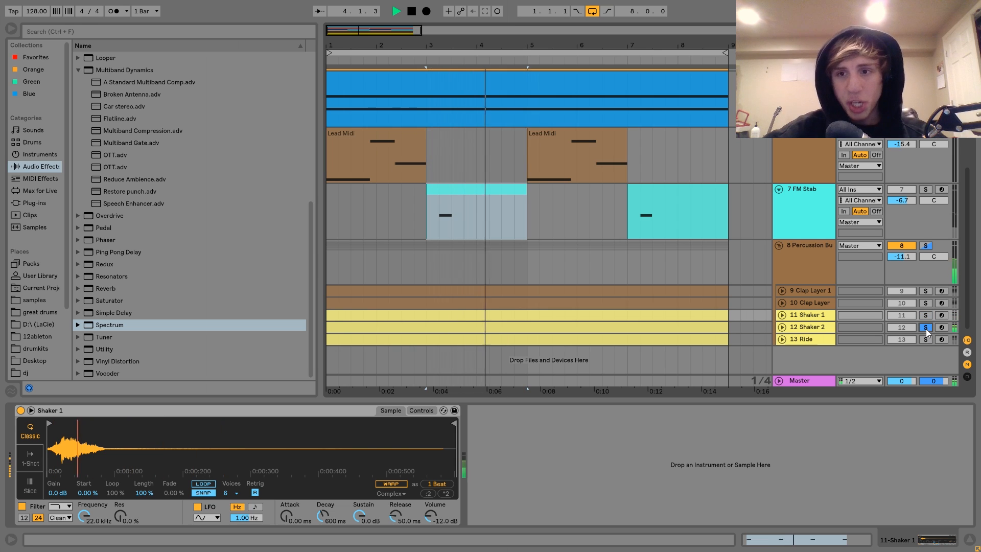
pyautogui.press('space')
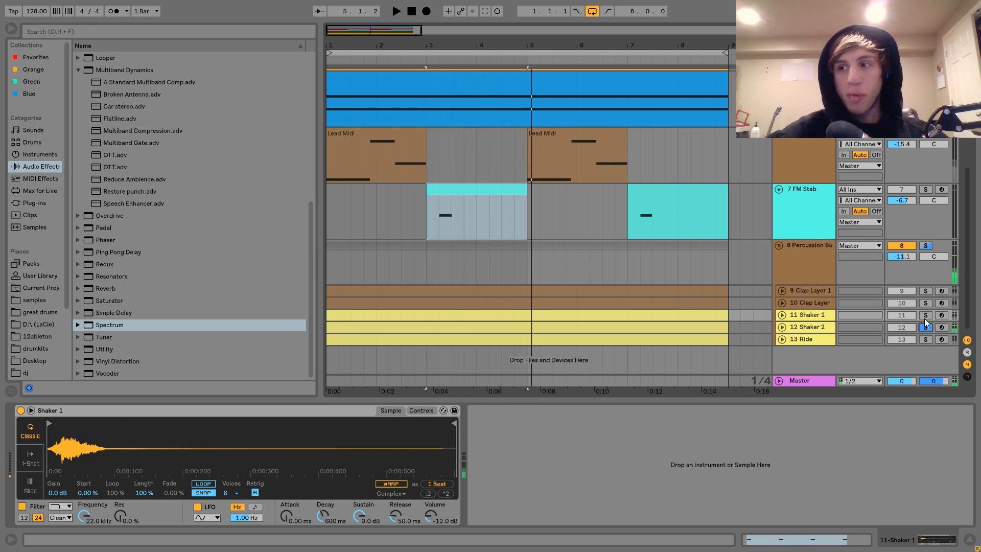
pyautogui.press('space')
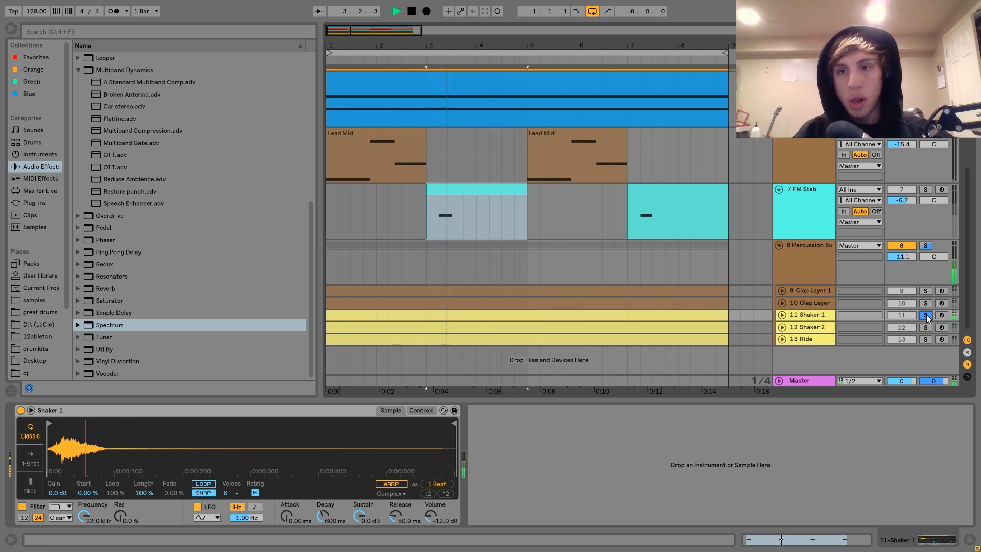
pyautogui.click(927, 328)
pyautogui.press('space')
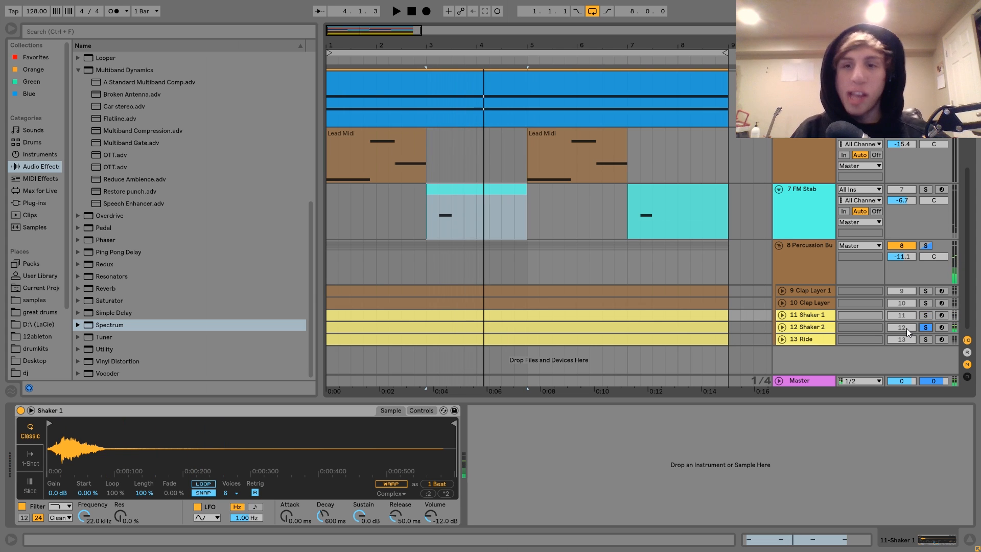
# - Inspect Shaker 2's sampler and Echo settings while playing the track soloed
pyautogui.click(818, 327)
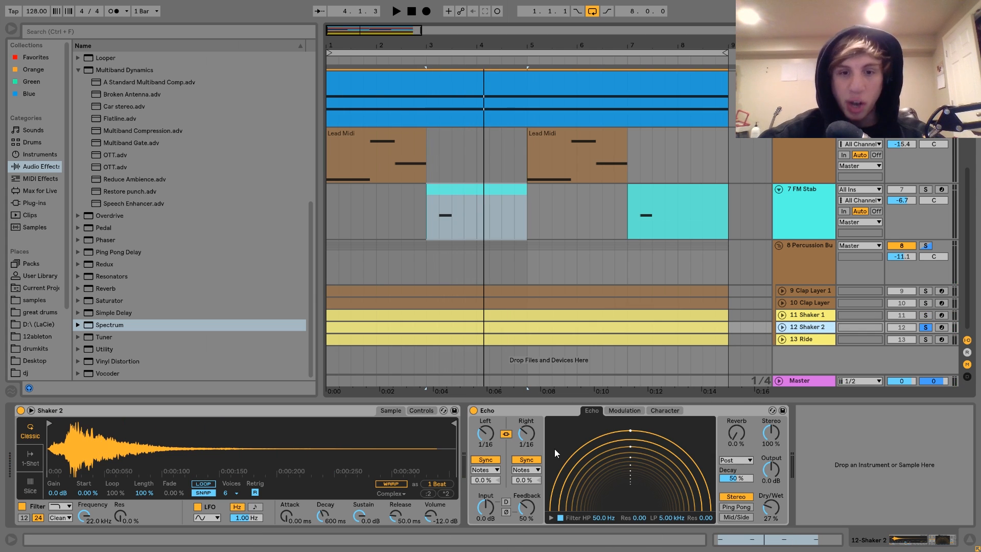
pyautogui.press('space')
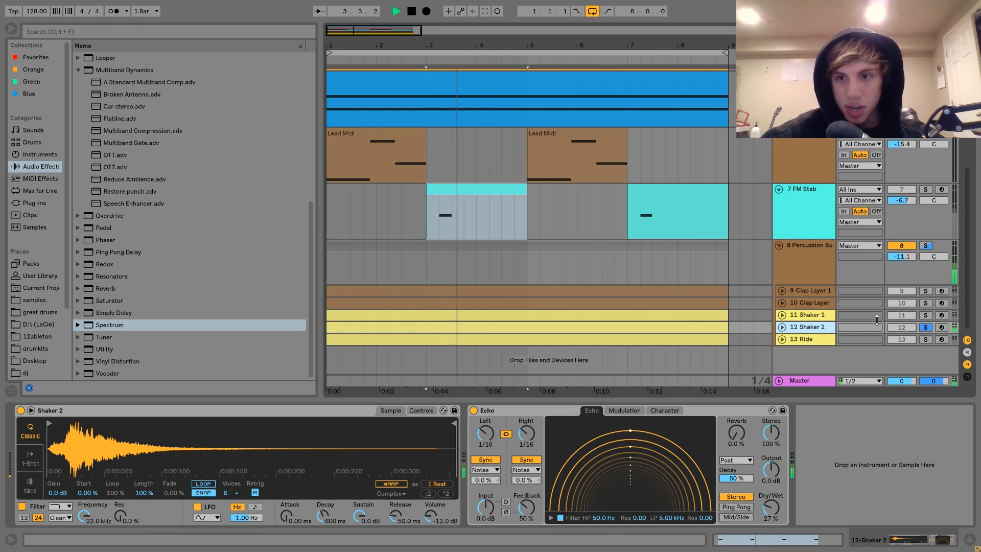
pyautogui.press('space')
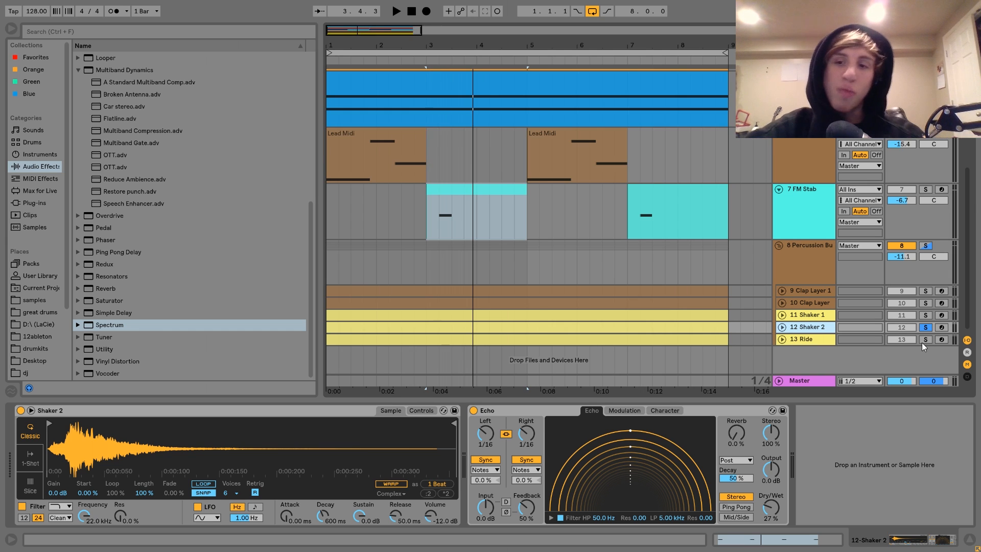
# - Solo the Ride, show its sampler, and compare the sound with the filter off and on
pyautogui.press('space')
pyautogui.click(923, 340)
pyautogui.click(802, 339)
pyautogui.press('space')
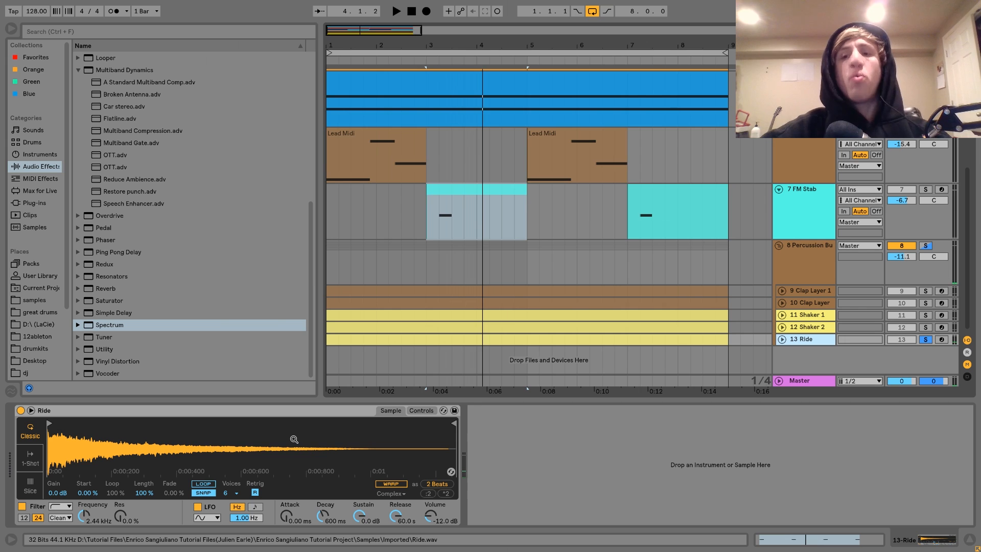
pyautogui.press('space')
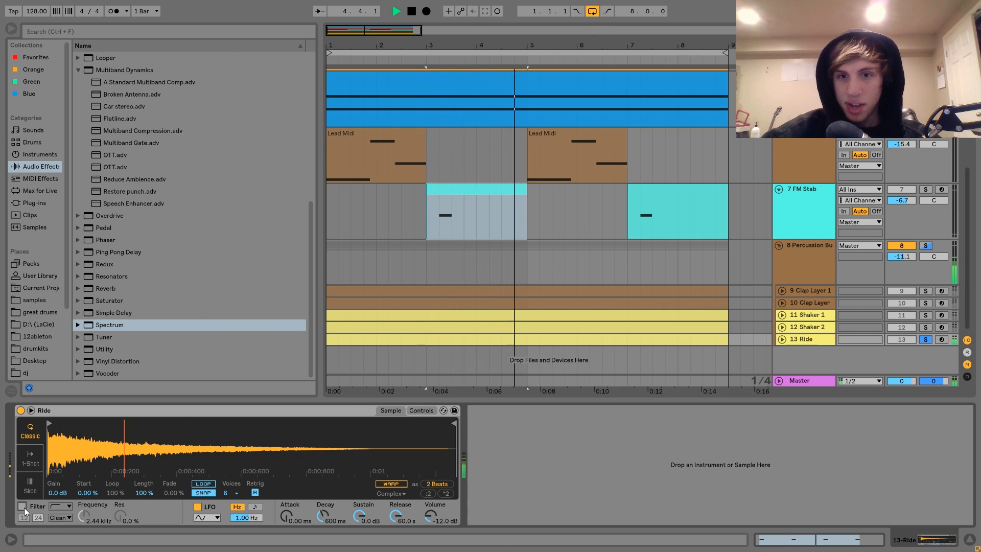
pyautogui.press('space')
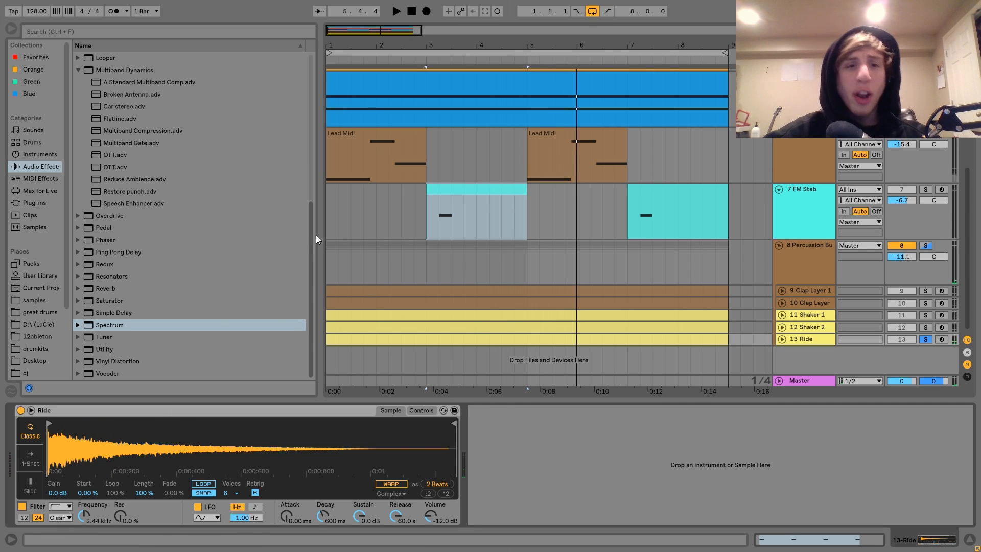
# - Show the Percussion Bus's Reverb and Drum Buss, and solo the whole bus with all its layers
pyautogui.click(329, 252)
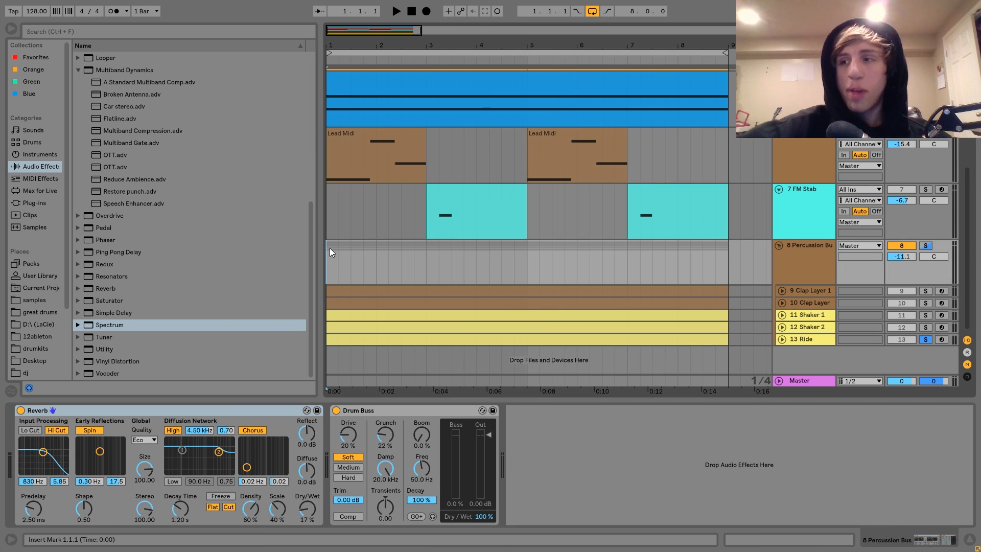
pyautogui.scroll(5, 329, 247)
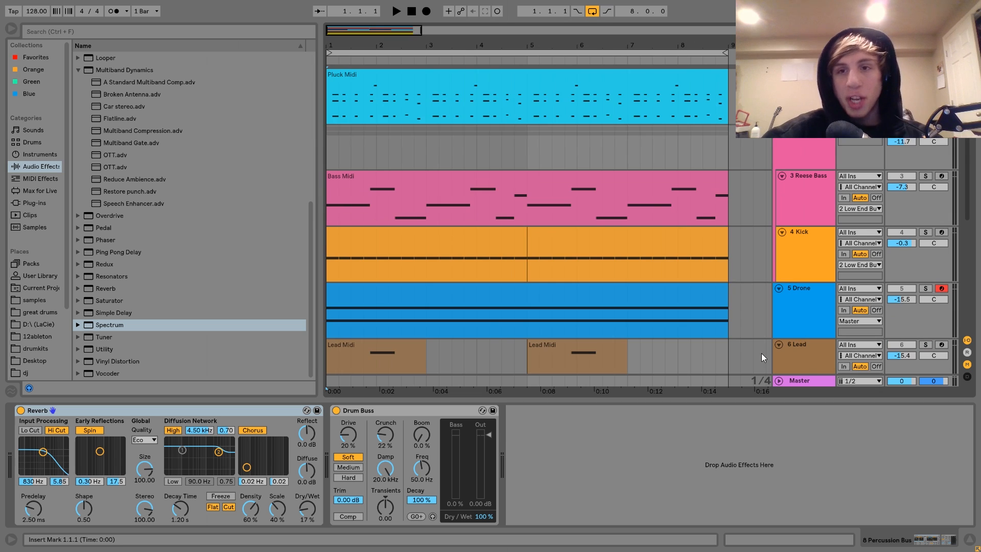
pyautogui.scroll(-5, 761, 354)
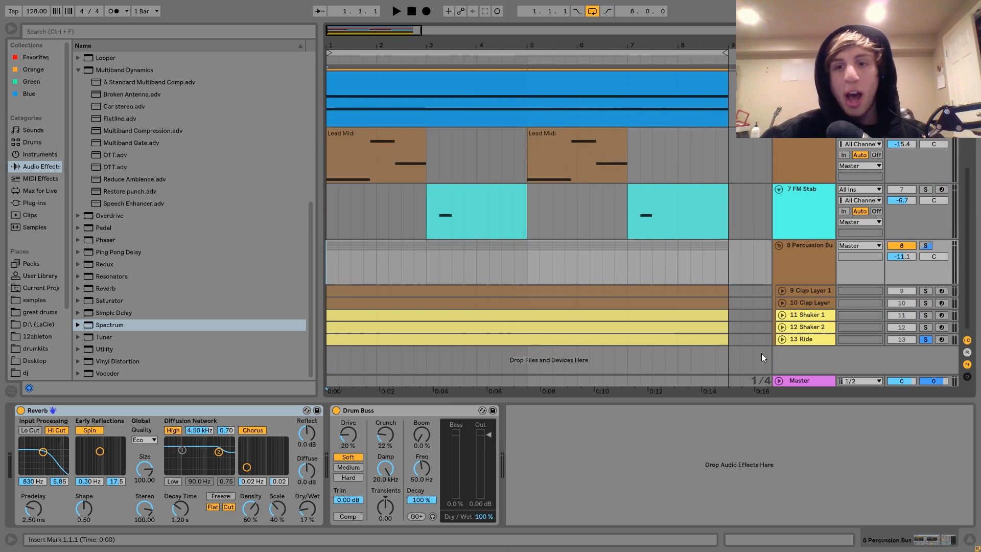
pyautogui.click(926, 246)
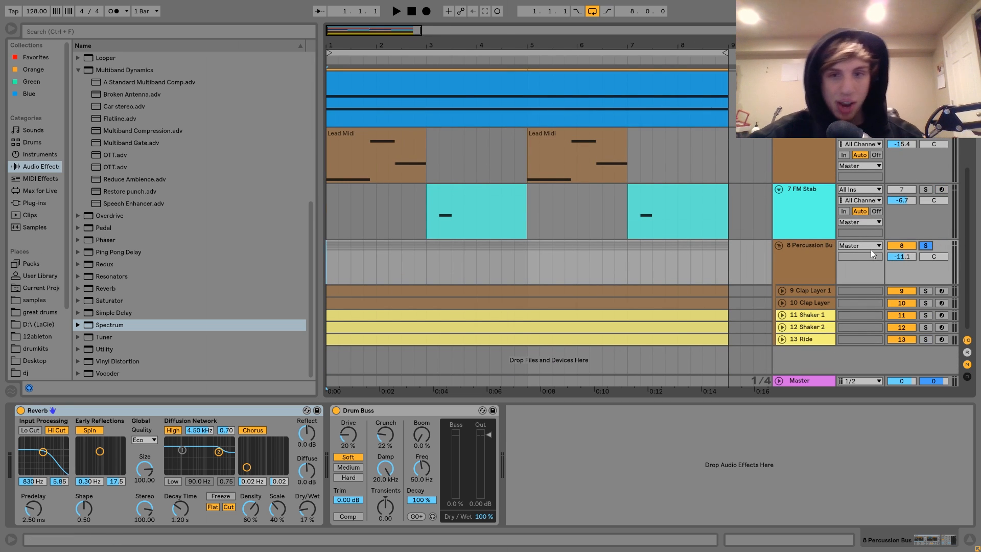
pyautogui.click(824, 261)
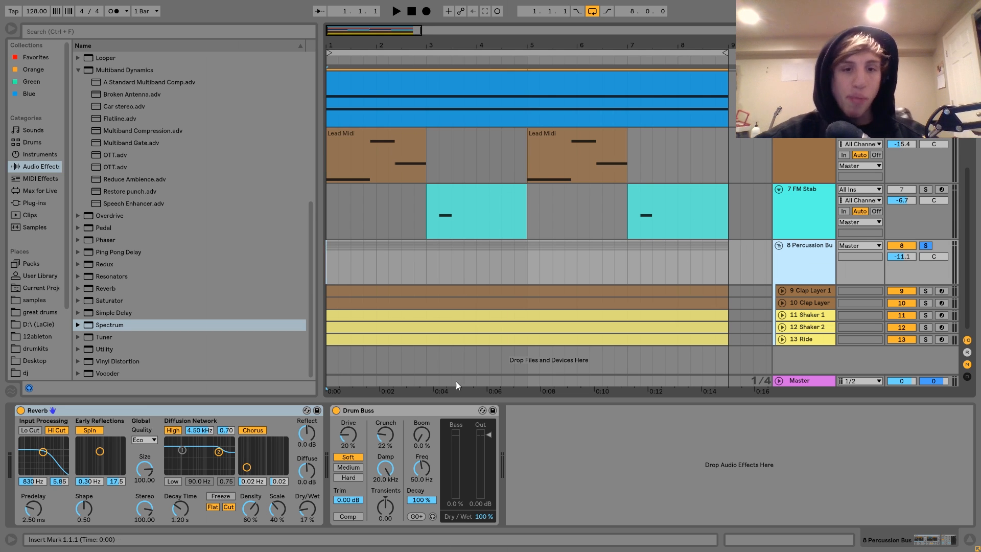
# - Bypass the Drum Buss and Reverb on the Percussion Bus and play the dry percussion
pyautogui.click(336, 411)
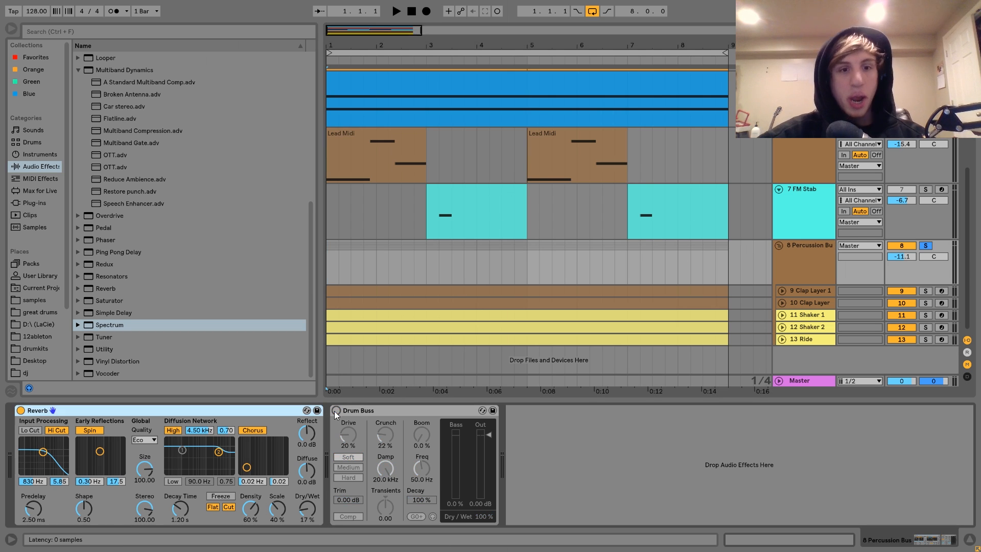
pyautogui.click(20, 411)
pyautogui.press('space')
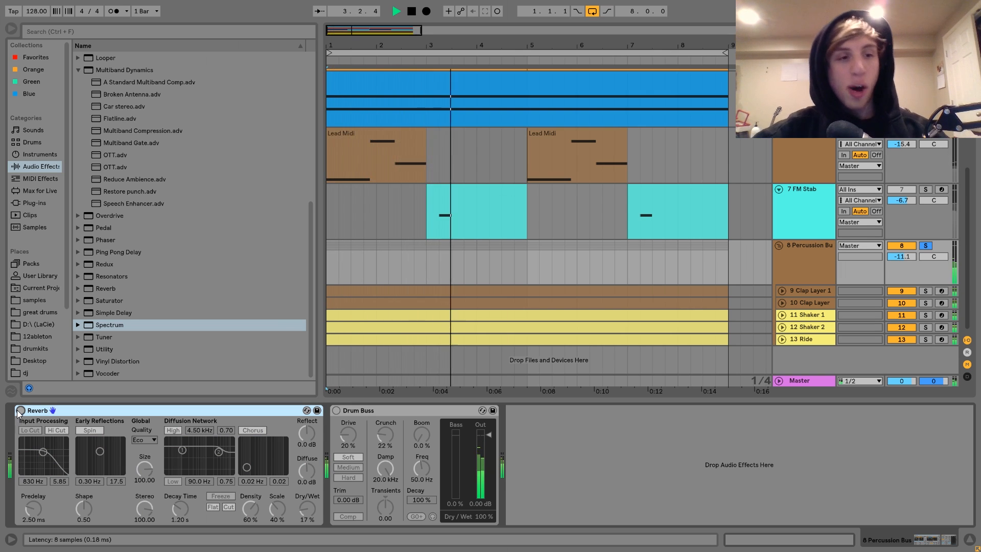
# - Switch the Percussion Bus's Reverb and Drum Buss back on and play the processed percussion
pyautogui.click(21, 411)
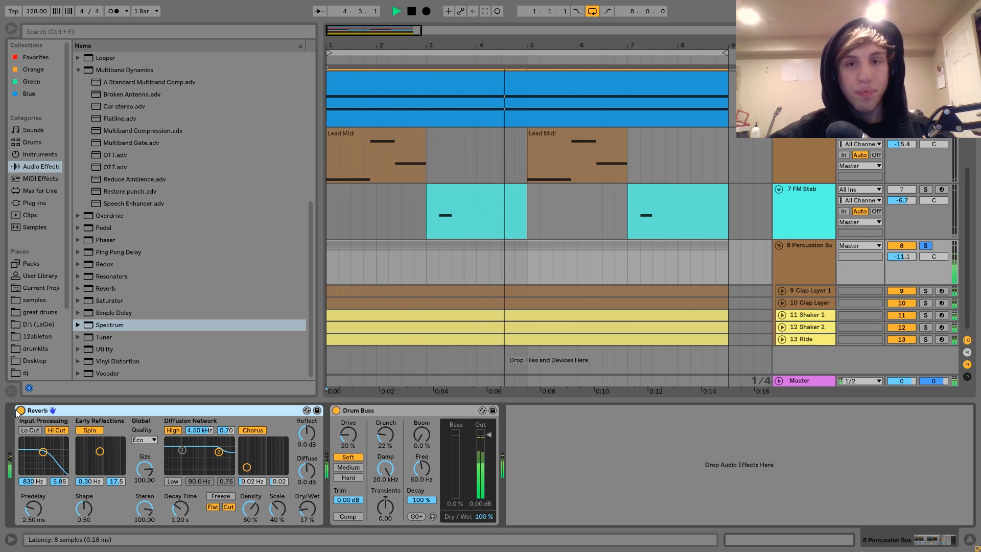
pyautogui.press('space')
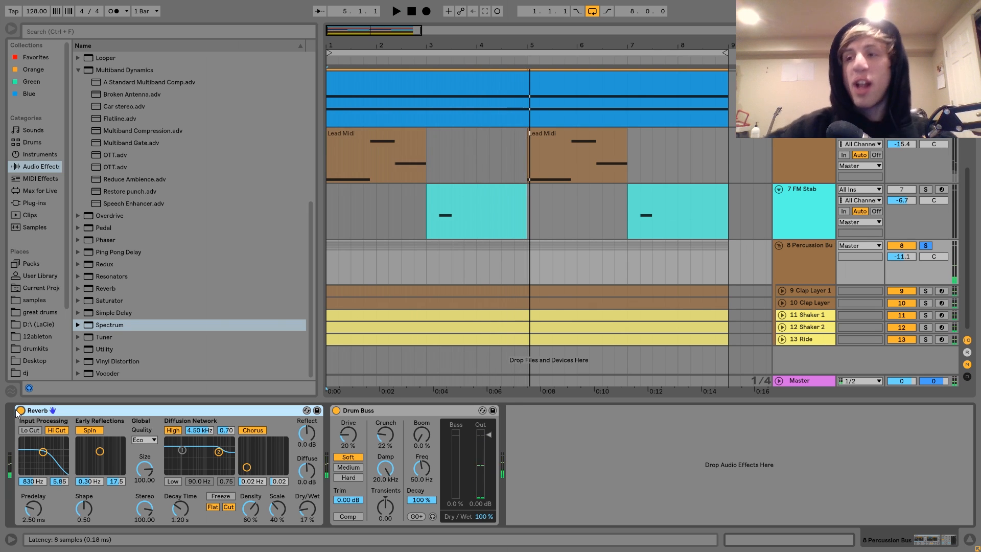
pyautogui.click(20, 411)
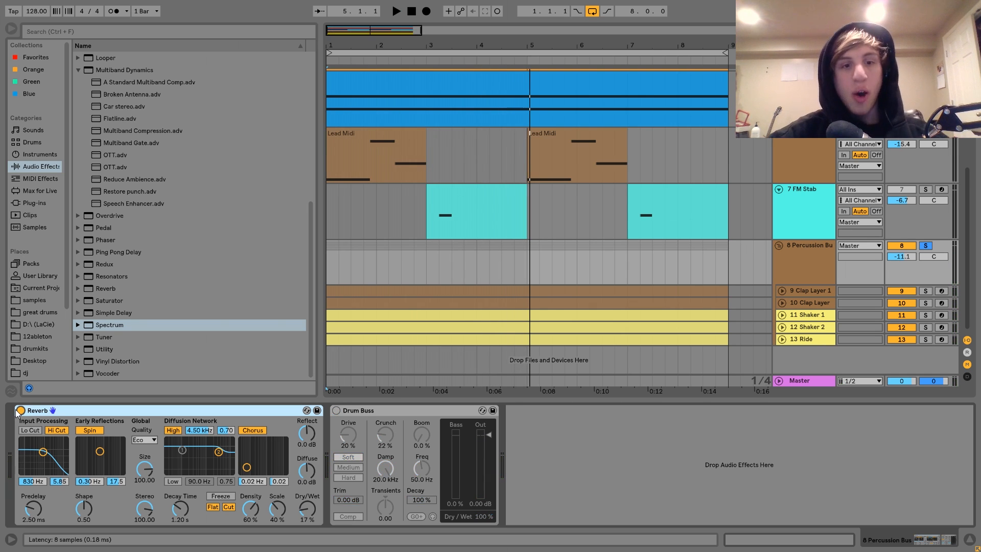
pyautogui.click(19, 411)
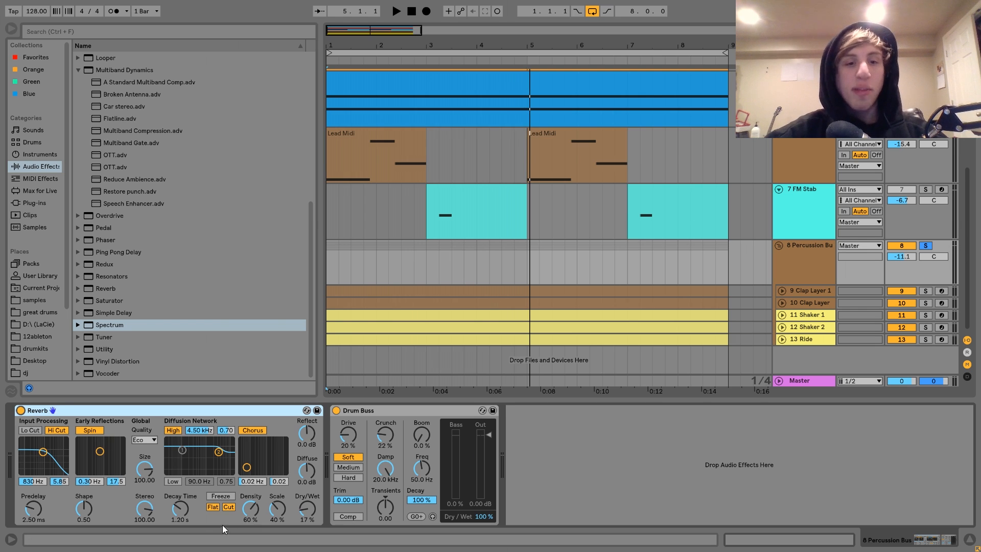
# - Play the soloed Percussion Bus, comparing it with only the Reverb bypassed and with only the Drum Buss bypassed
pyautogui.press('space')
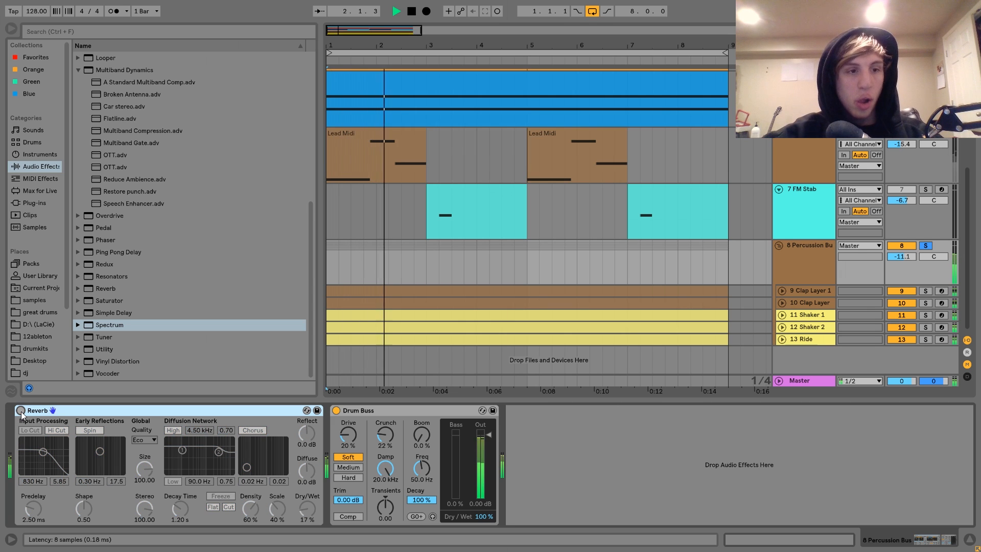
pyautogui.press('space')
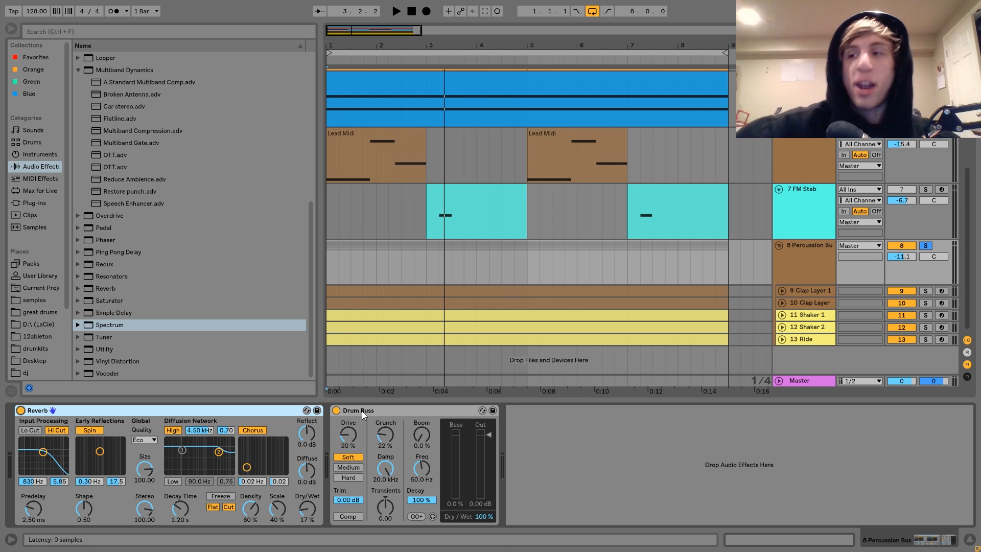
pyautogui.click(337, 411)
pyautogui.press('space')
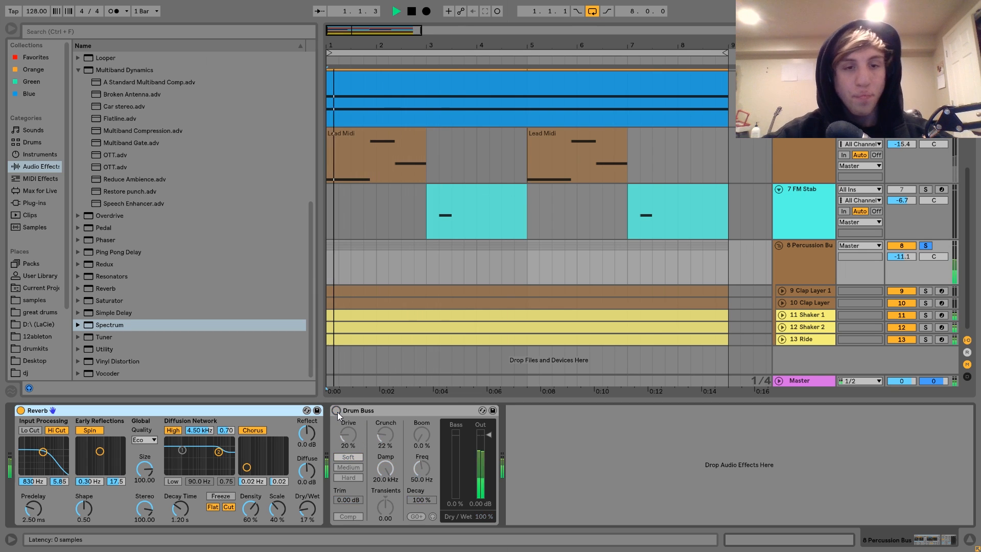
pyautogui.click(337, 411)
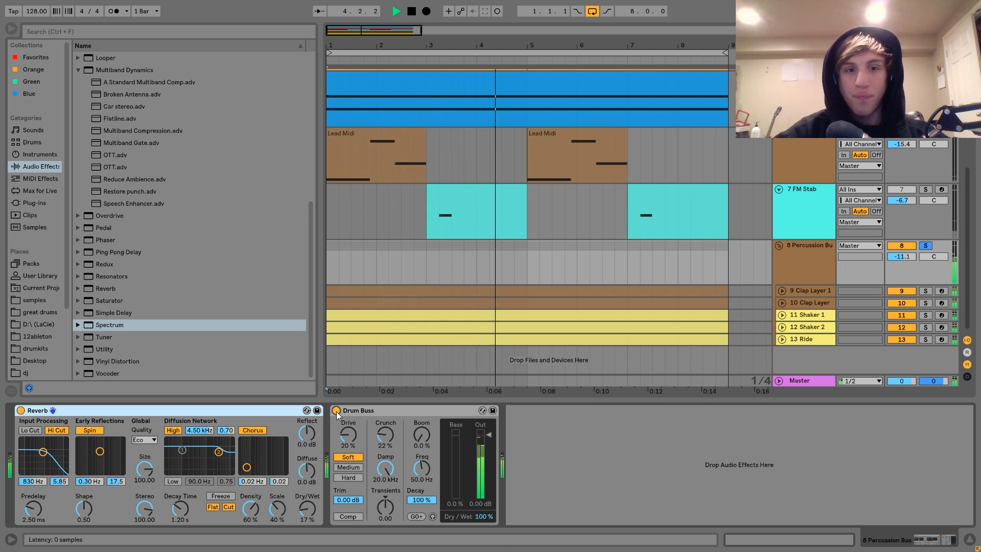
pyautogui.press('space')
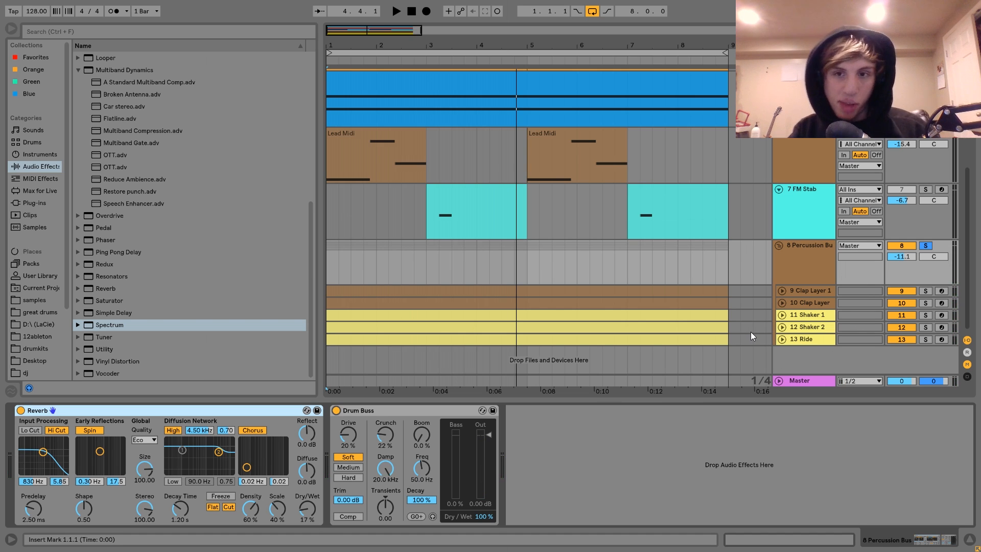
# - Play the soloed percussion with both effects active, select the Percussion Bus track, and return to the upper tracks
pyautogui.scroll(5, 751, 334)
pyautogui.press('space')
pyautogui.scroll(-5, 750, 332)
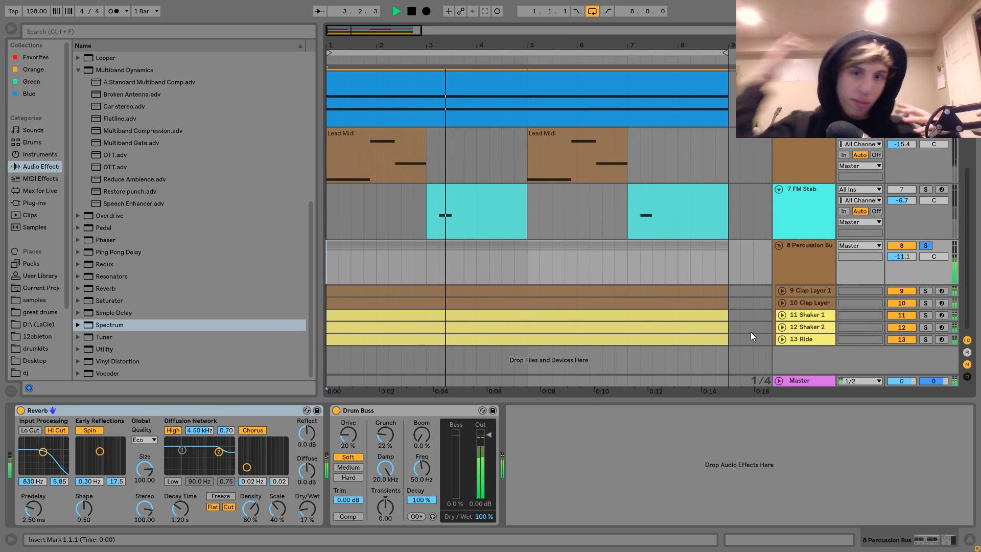
pyautogui.click(797, 258)
pyautogui.press('space')
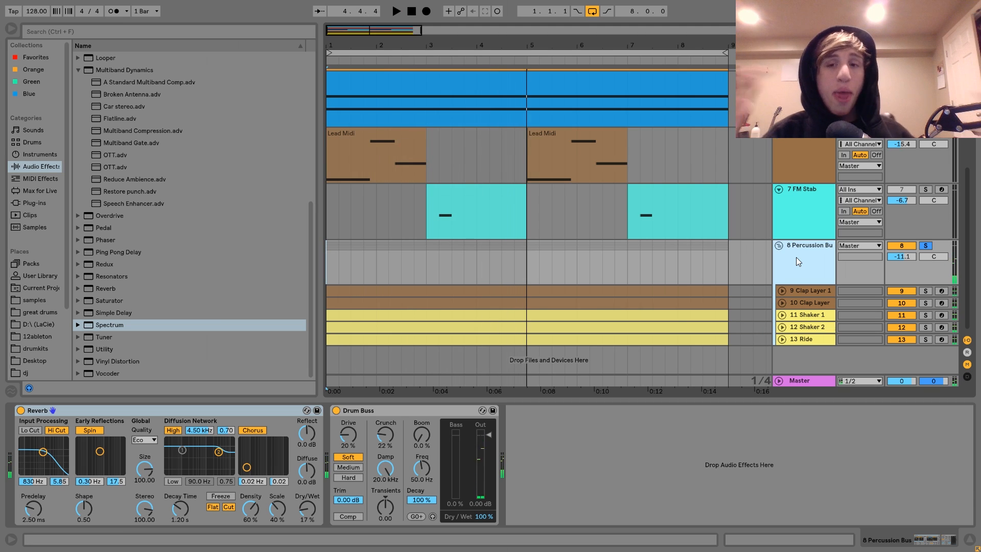
pyautogui.scroll(5, 796, 257)
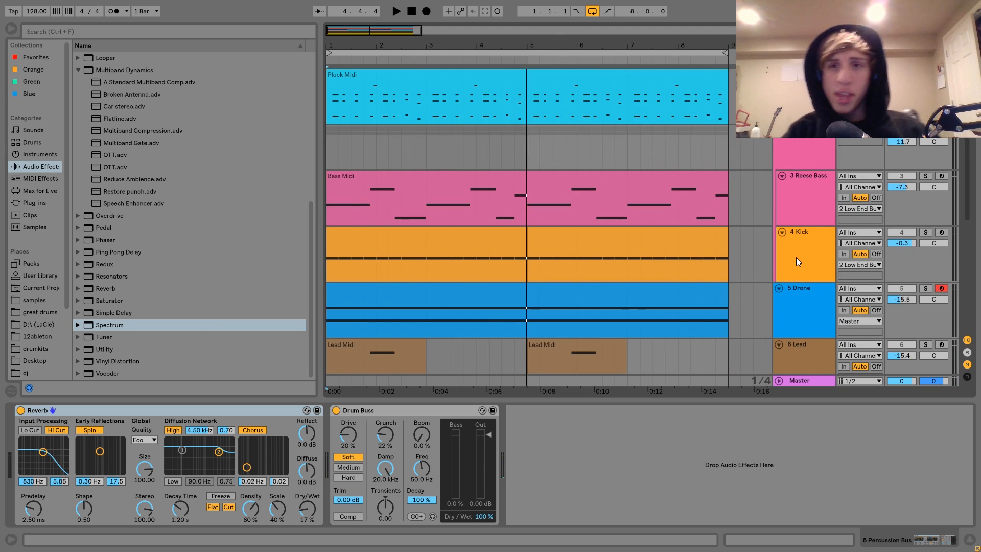